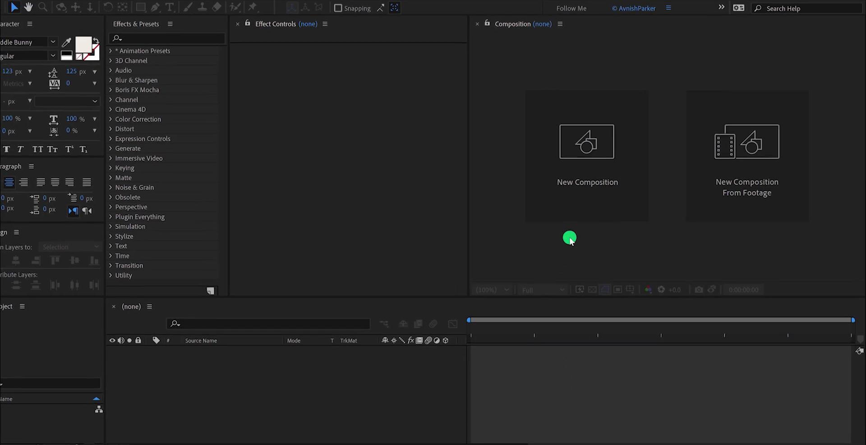
Create a 1920 x 1080 composition named Liquid Cartoon Lyrics at 12 frames per second with a 20-second duration.
click(578, 181)
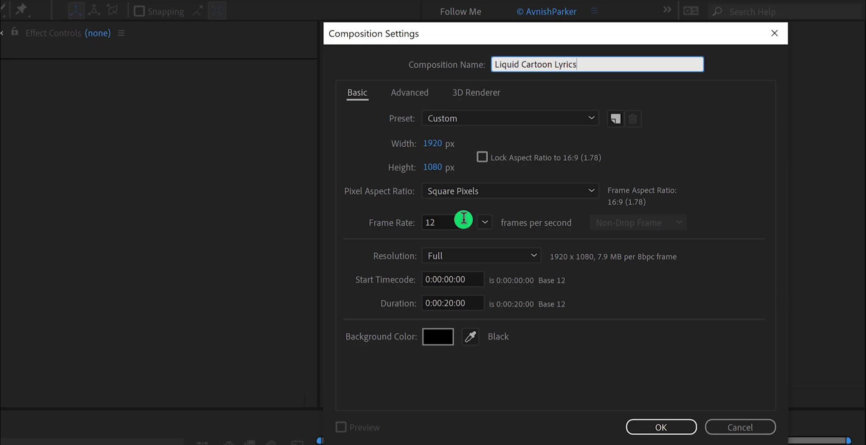
click(468, 299)
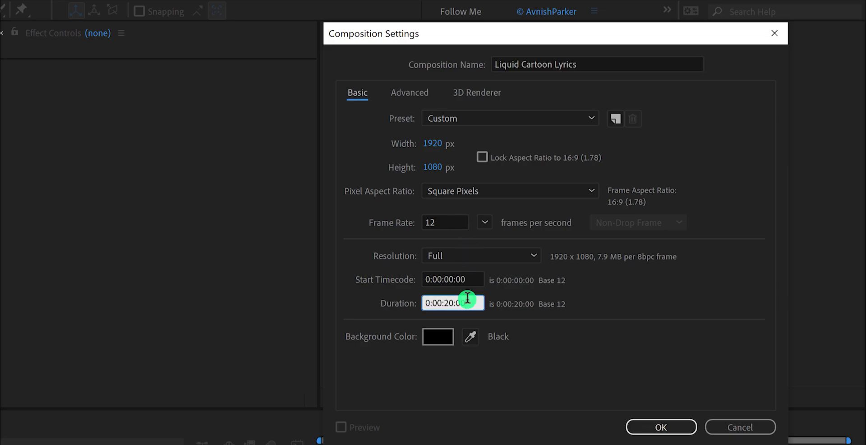
click(440, 304)
click(467, 302)
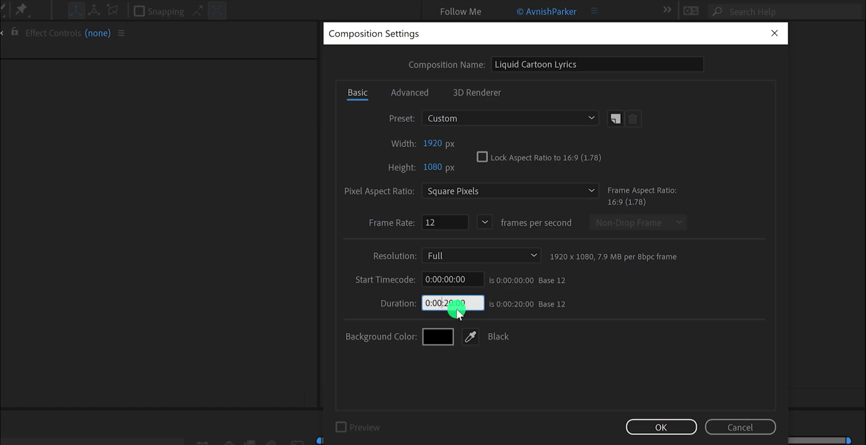
click(661, 427)
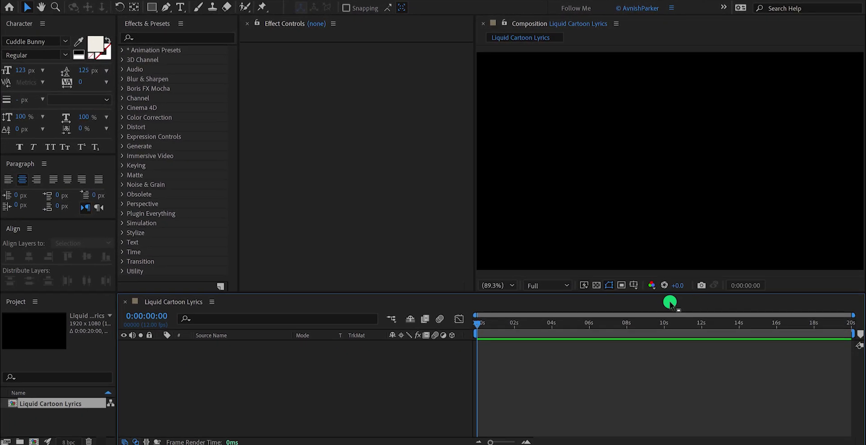
Add a full-size solid layer named Background in a very dark navy colour to the composition.
right_click(374, 361)
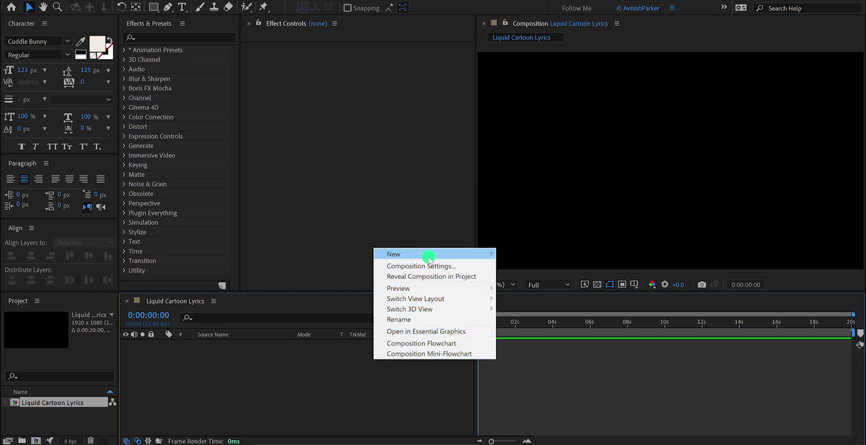
mouse_move(453, 254)
click(525, 276)
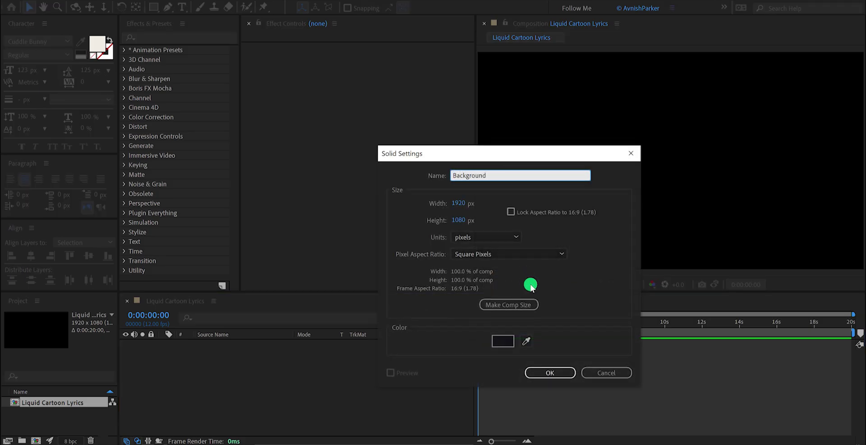
click(503, 340)
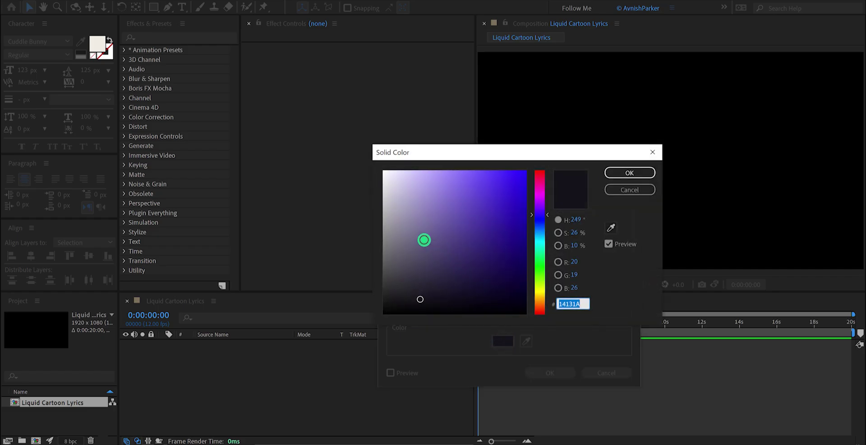
drag(420, 298, 433, 299)
click(615, 180)
click(547, 371)
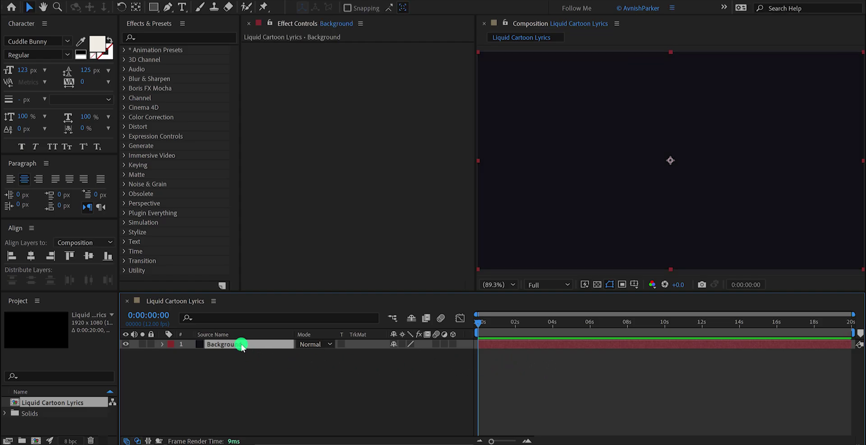
Duplicate the Background layer and rename the copy Texture.
key(ctrl+d)
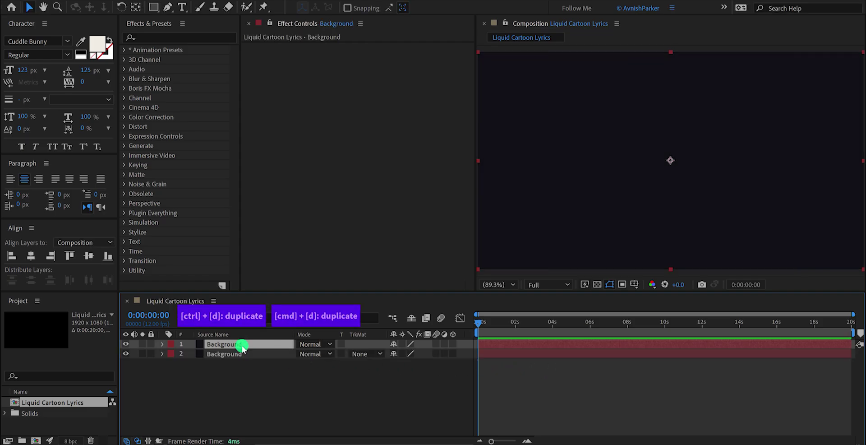
key(Return)
text(Texture)
key(Return)
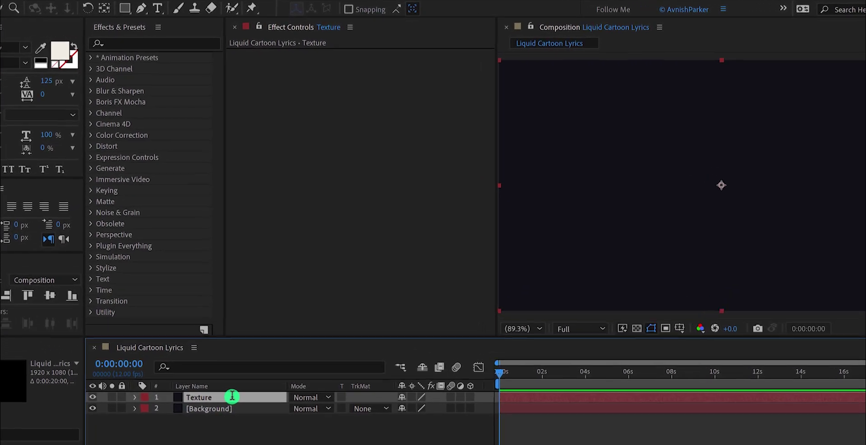
Find the Fractal Noise effect and apply it to the Texture layer.
click(130, 48)
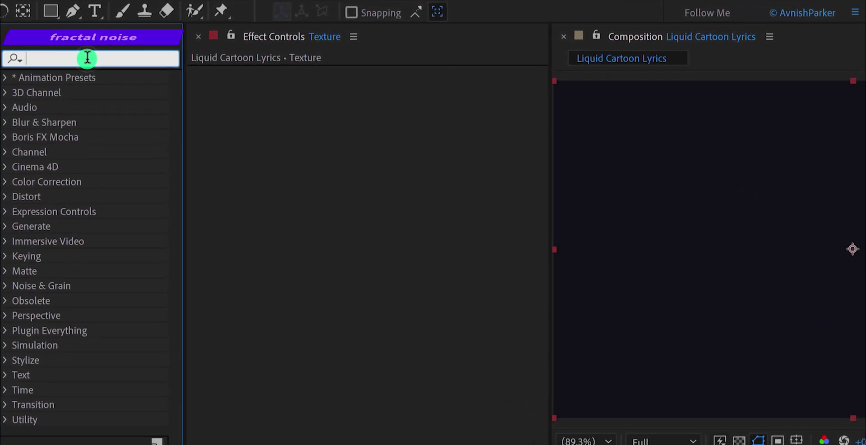
text(fractal)
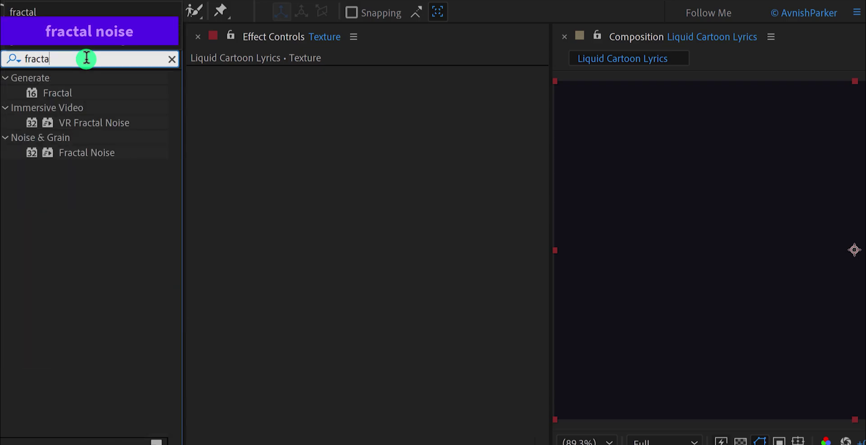
drag(87, 153, 256, 147)
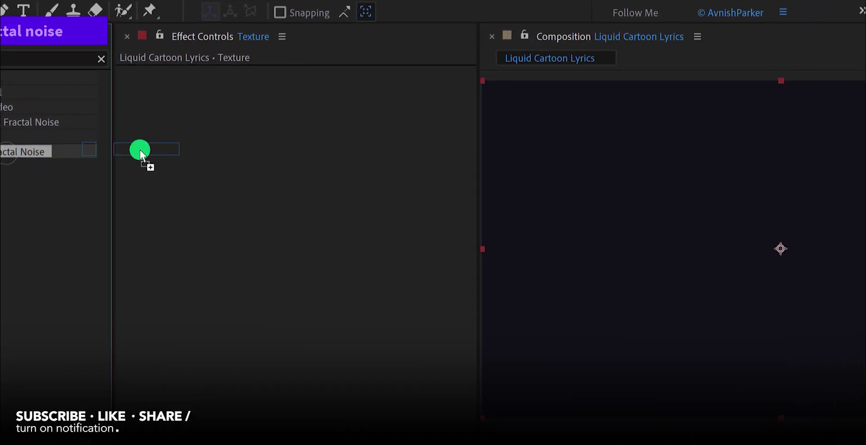
drag(112, 147, 114, 147)
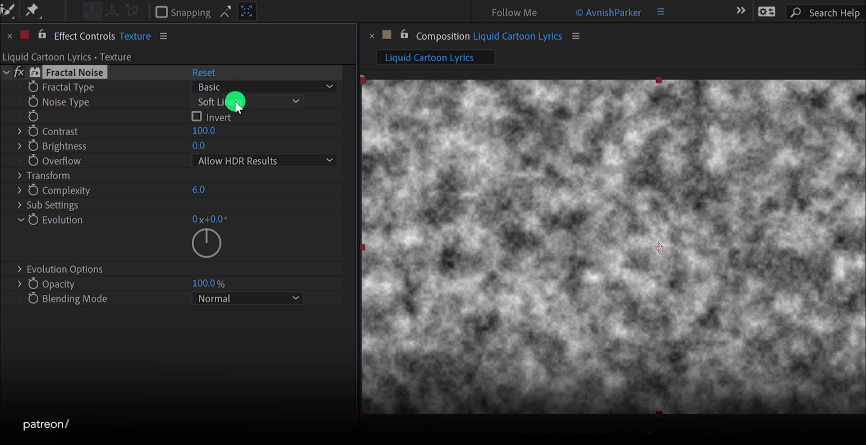
Set the Fractal Noise contrast to 150 and its brightness to -60.
click(208, 133)
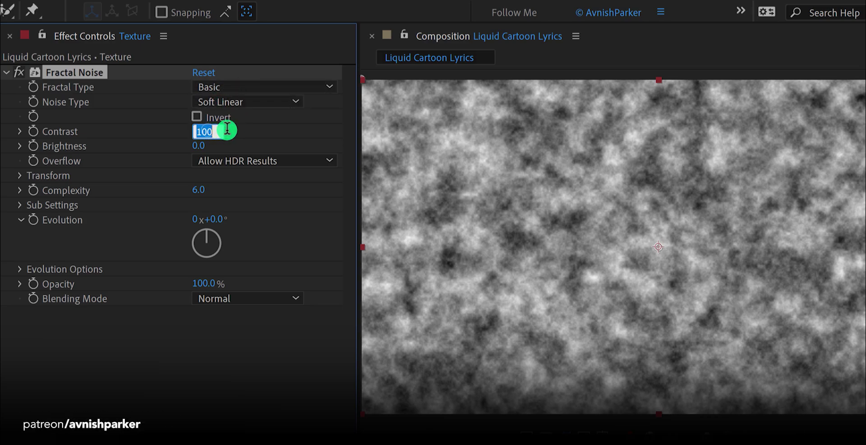
text(150)
key(Return)
click(222, 141)
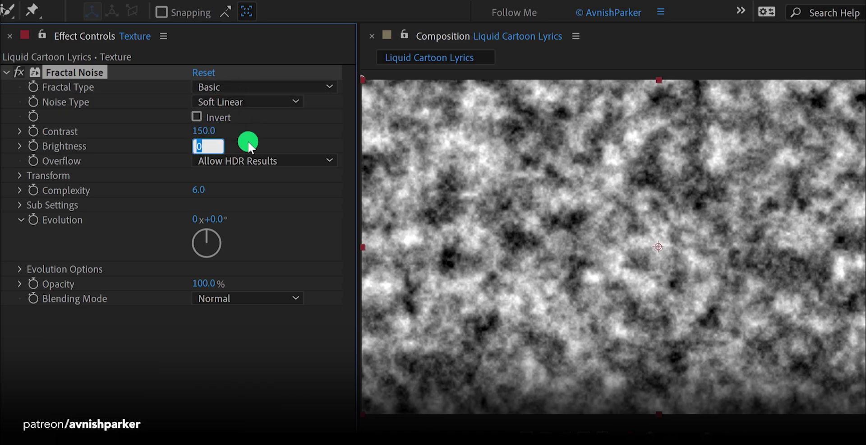
text(-60)
key(Return)
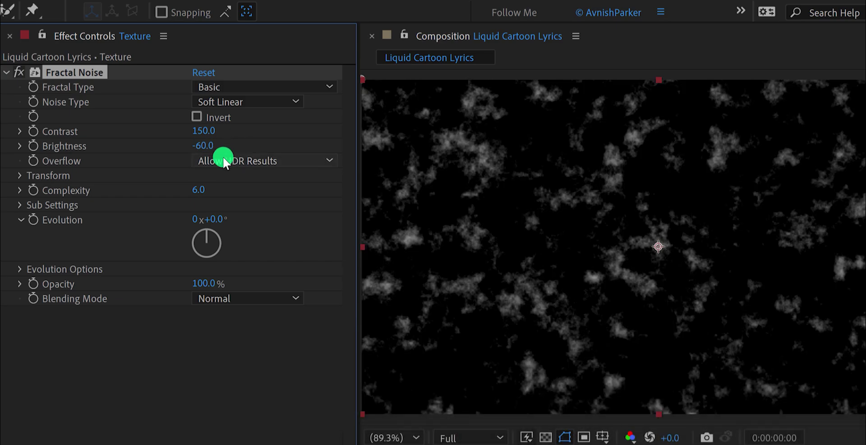
Set the Fractal Noise transform scale to 500 and shift its Offset Turbulence to 954, 540.
click(20, 175)
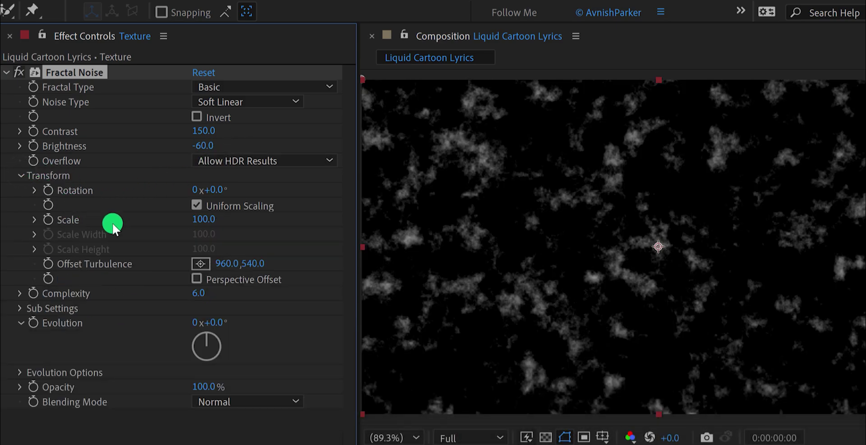
click(204, 220)
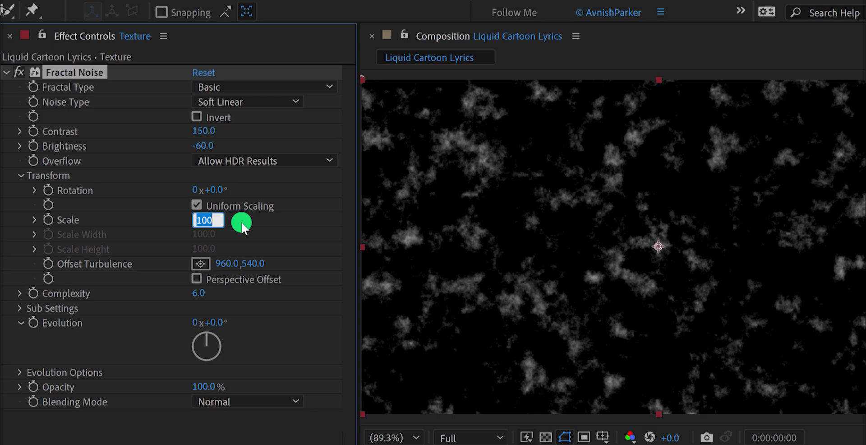
key(Return)
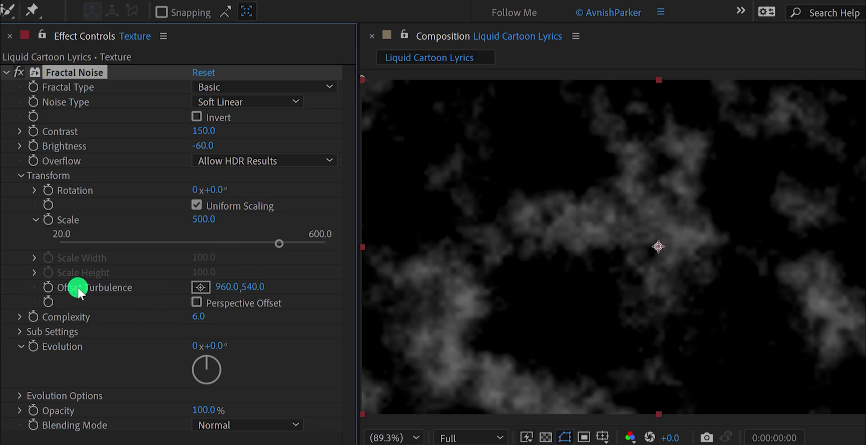
mouse_move(234, 286)
mouse_down()
mouse_move(252, 286)
mouse_move(227, 289)
mouse_up()
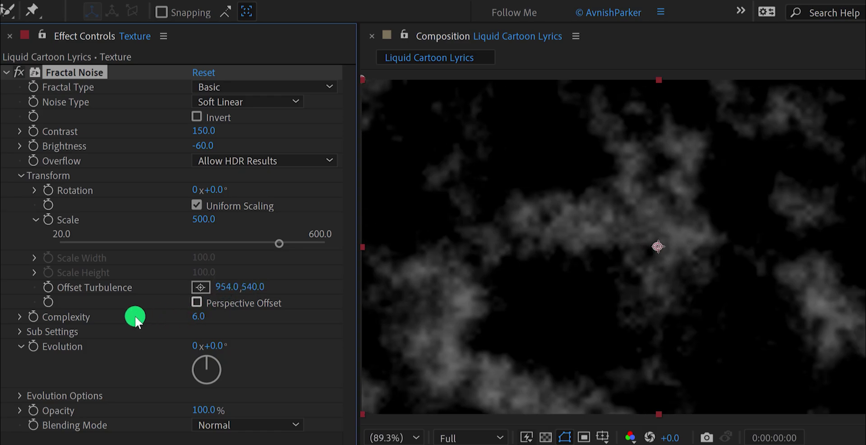
Add the expression wiggle(2,3000) to the Fractal Noise Offset Turbulence and preview the animation.
key(alt)
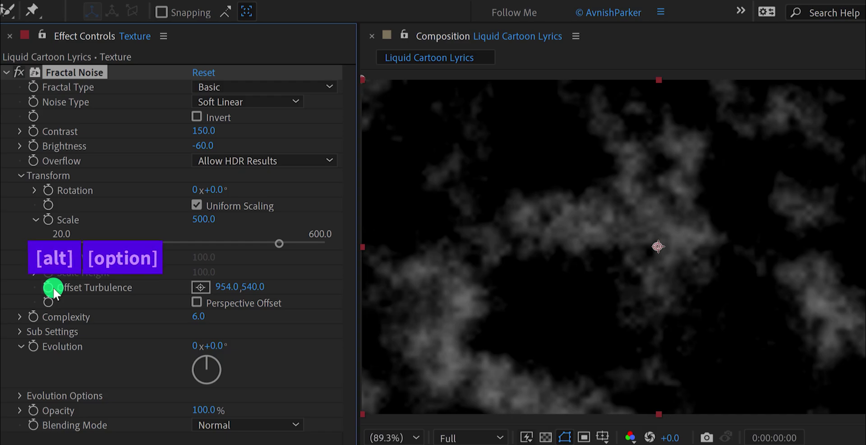
alt+click(54, 289)
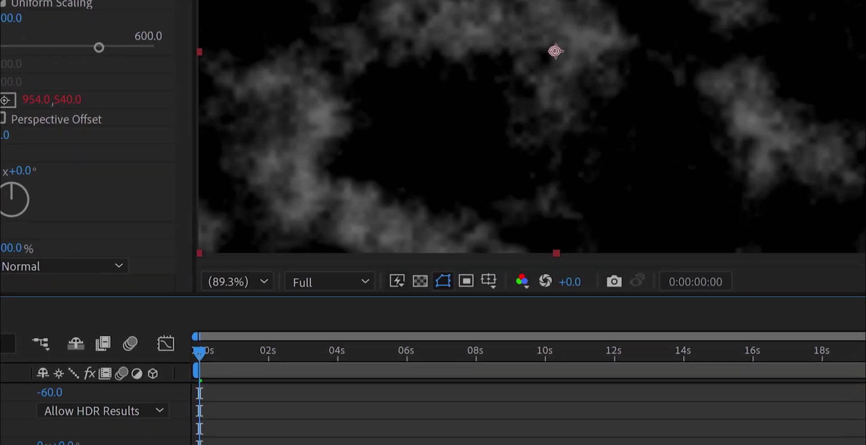
text(wigg)
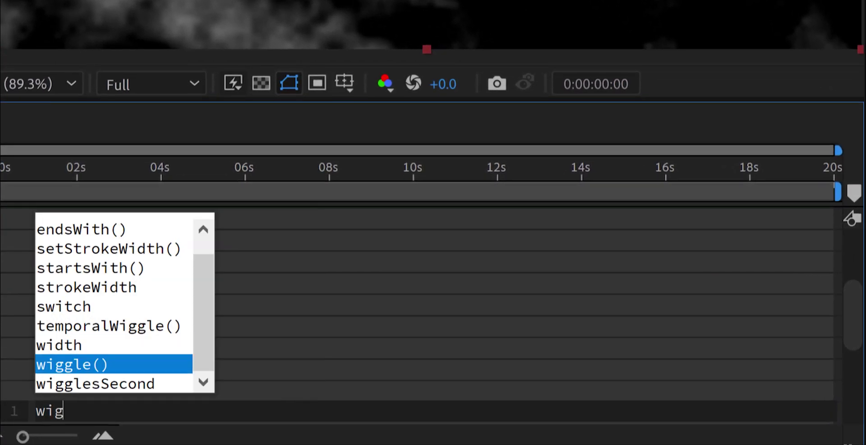
key(Return)
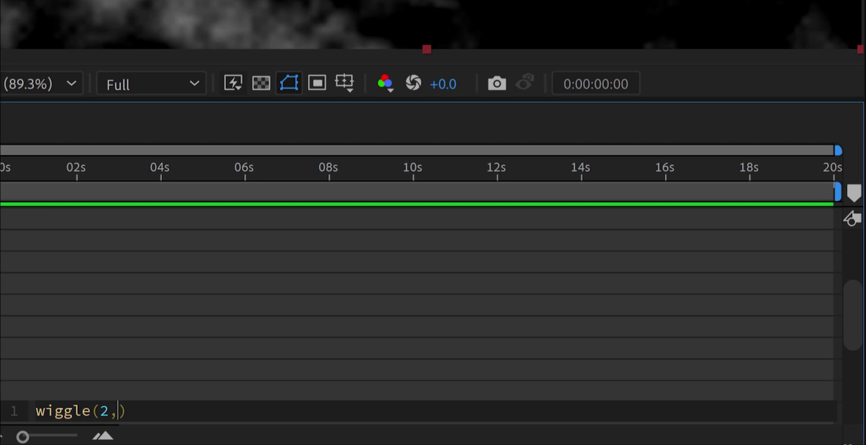
text(2,3000)
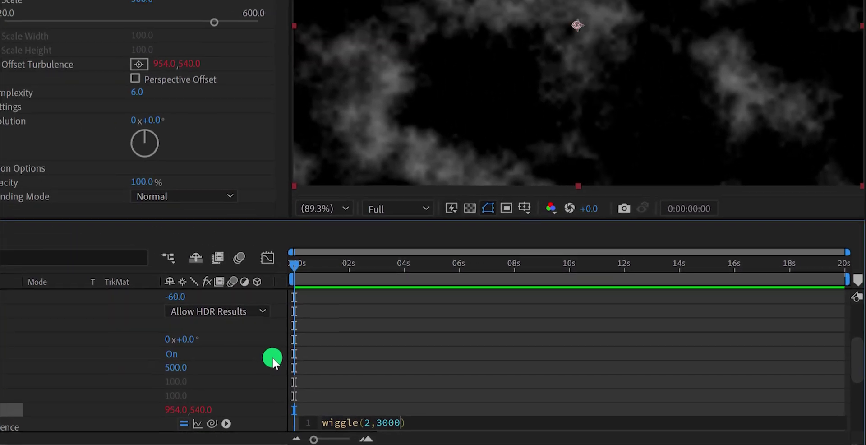
key(space)
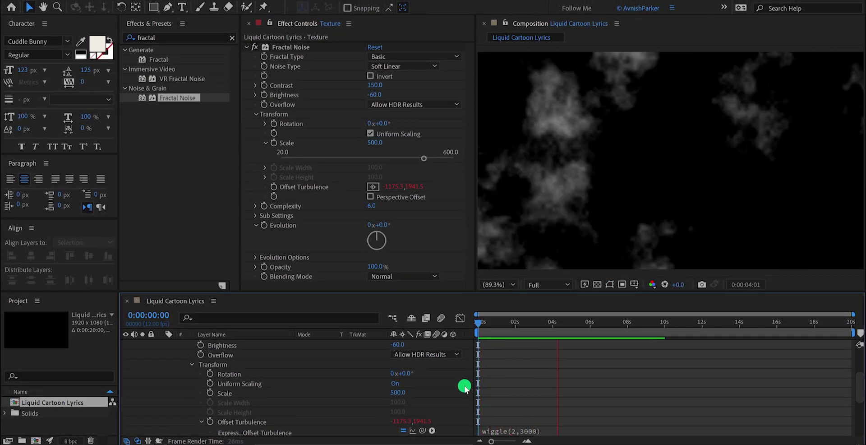
key(space)
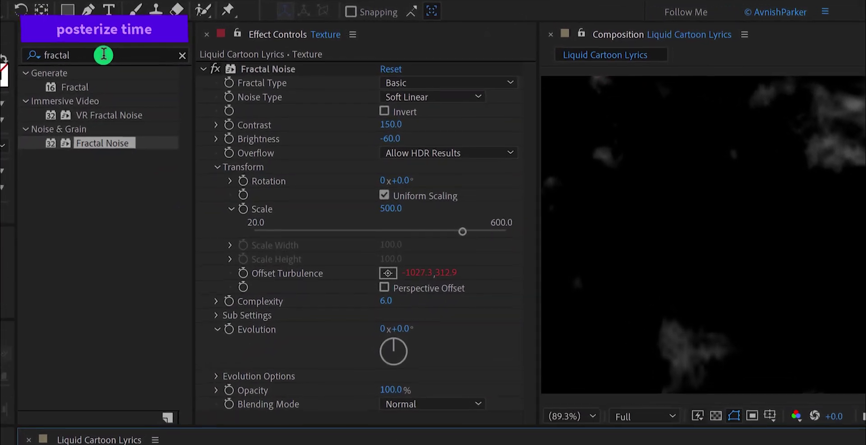
Apply the Posterize Time effect to the Texture layer below Fractal Noise and set its frame rate to 3.
click(104, 54)
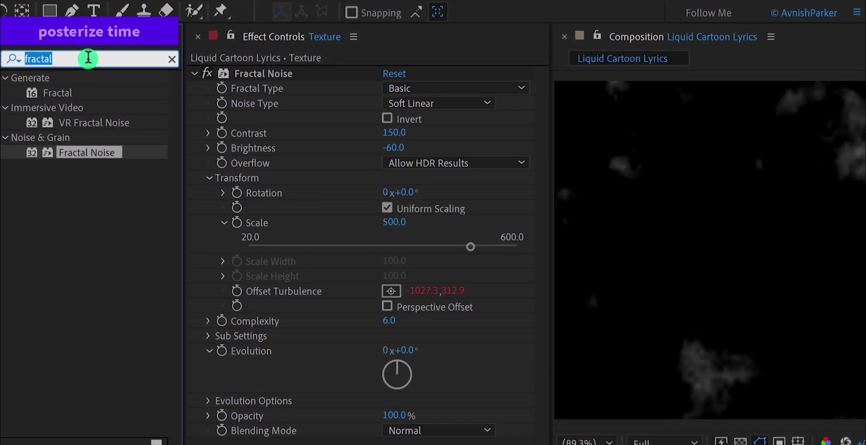
text(po)
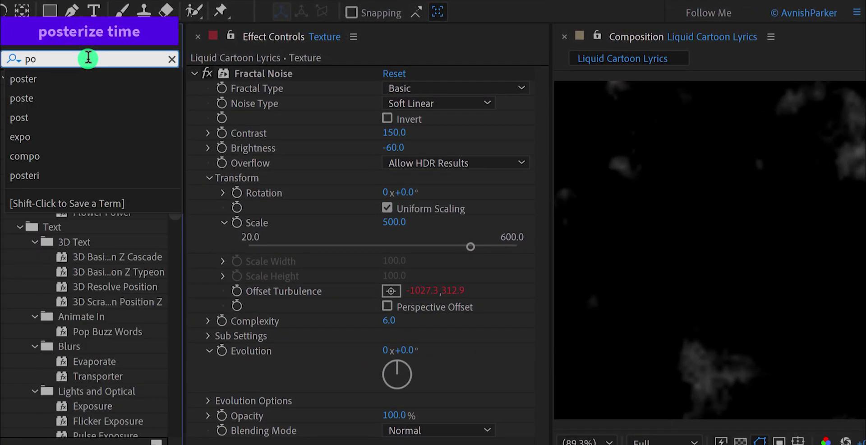
text(ster)
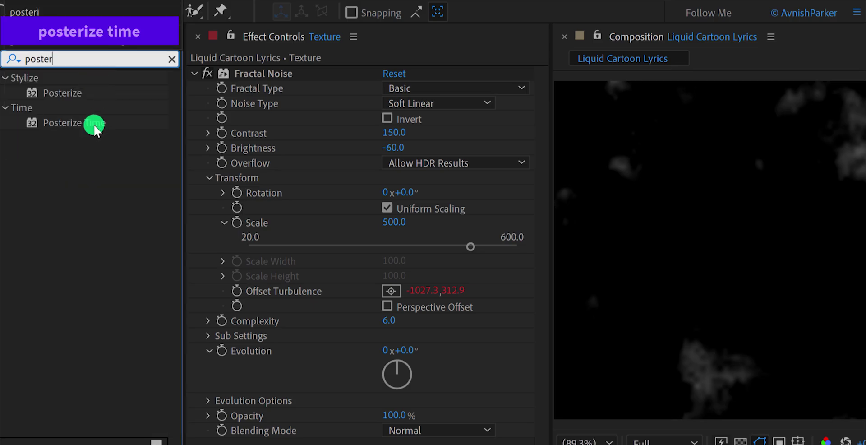
drag(69, 123, 290, 418)
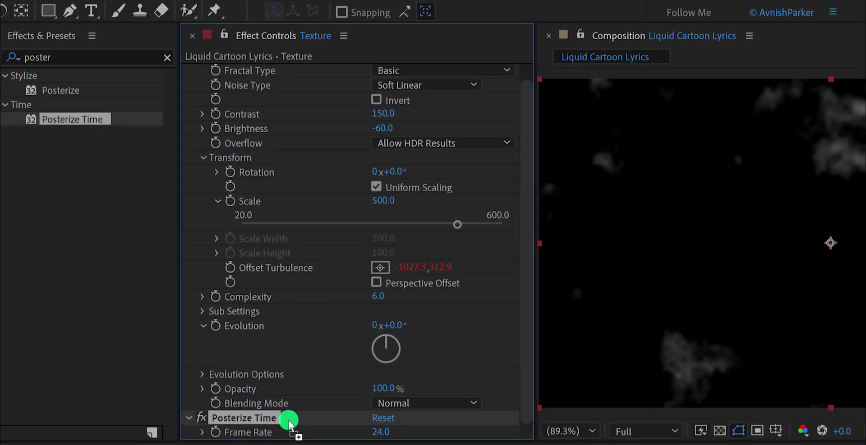
click(372, 432)
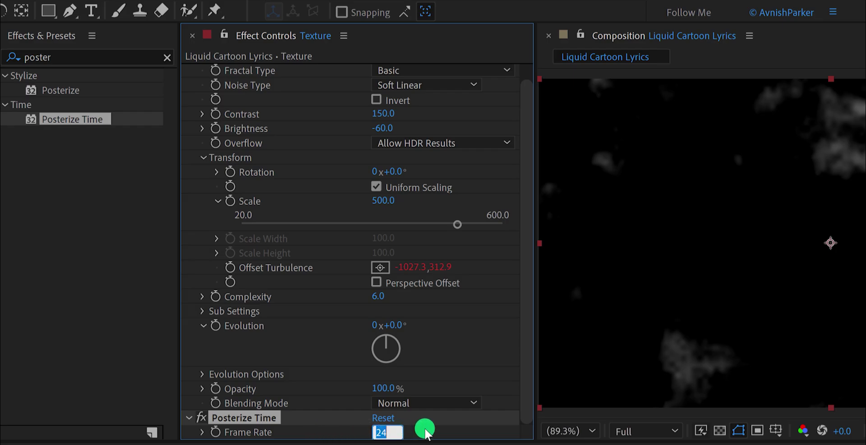
text(3)
key(Return)
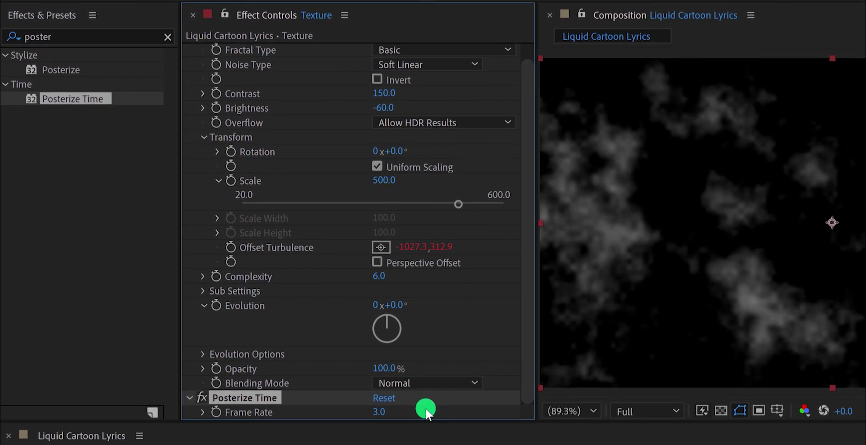
scroll(286, 393, up, 4)
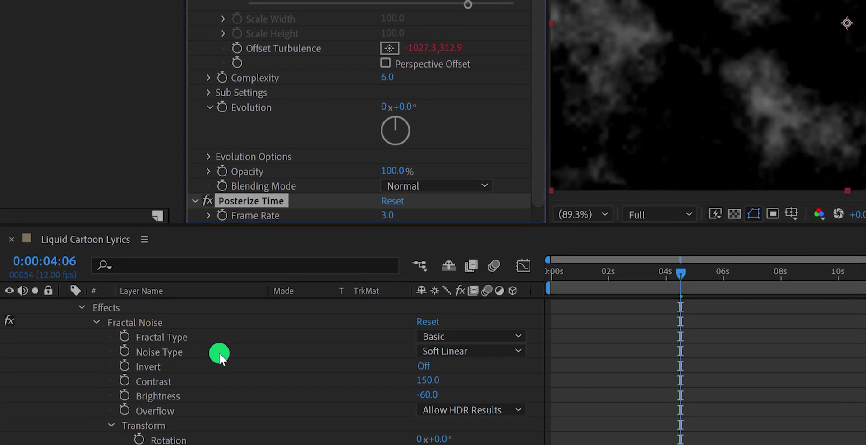
Set the Texture layer's blending mode to Screen.
click(223, 290)
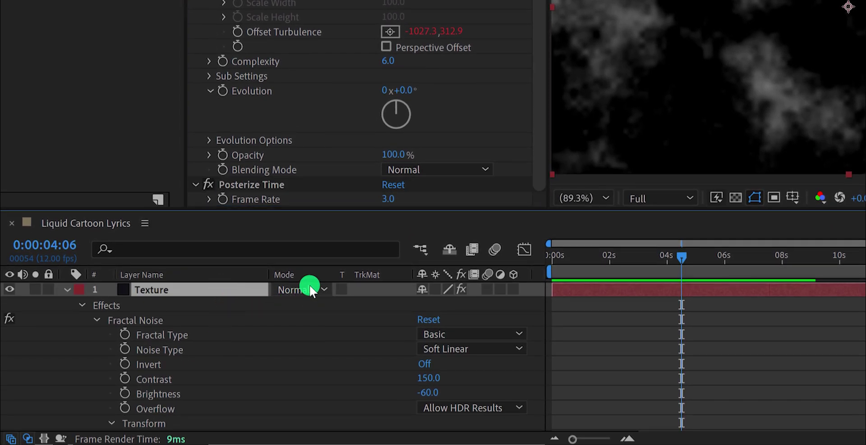
key(F4)
key(F4)
key(F4)
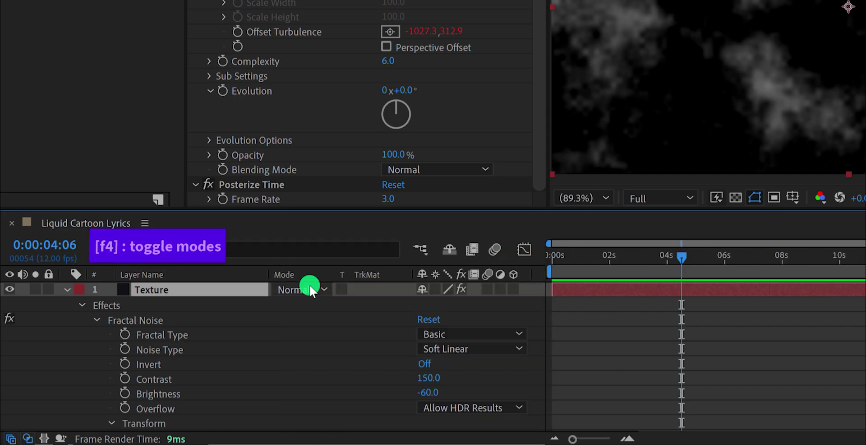
key(F4)
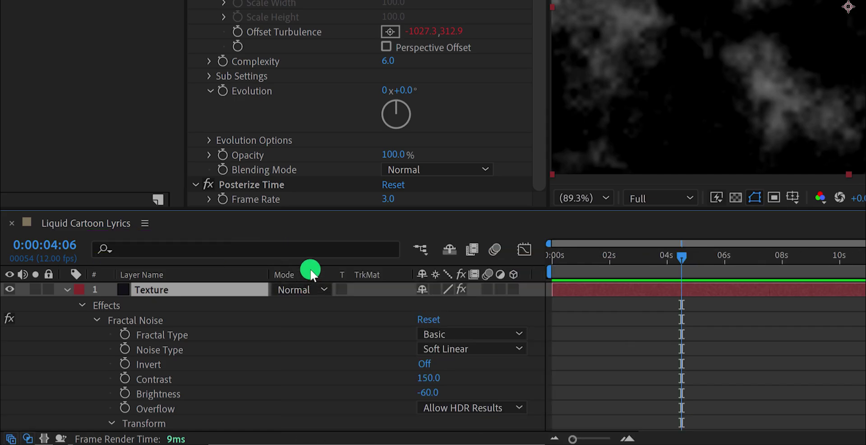
right_click(311, 271)
mouse_move(386, 307)
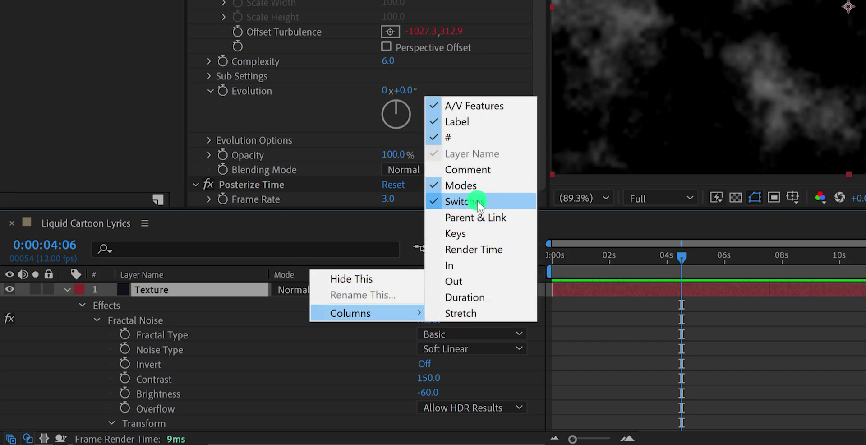
click(293, 289)
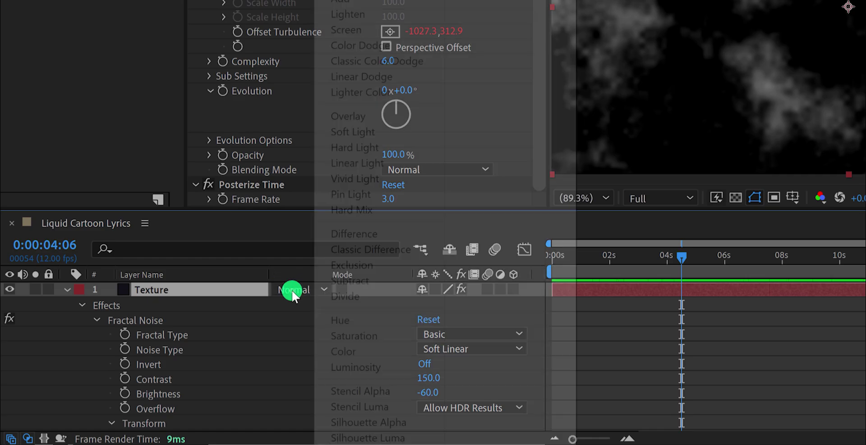
click(359, 30)
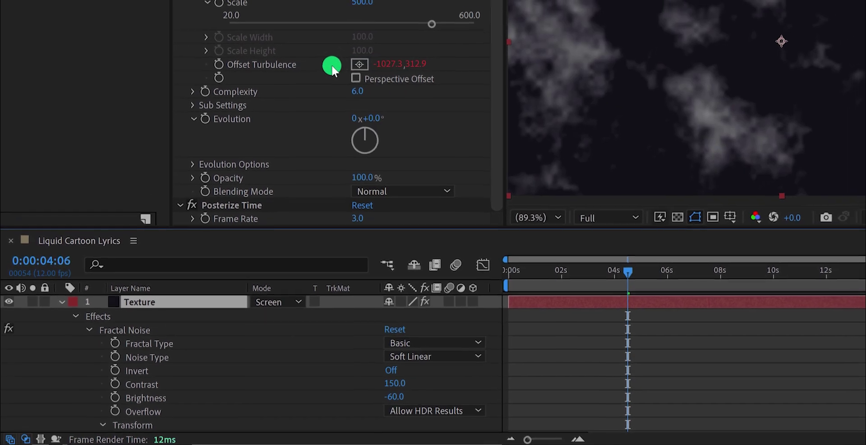
Set the Texture layer's opacity to 10% and preview the animation, returning the current time to 0:00:00:00.
key(t)
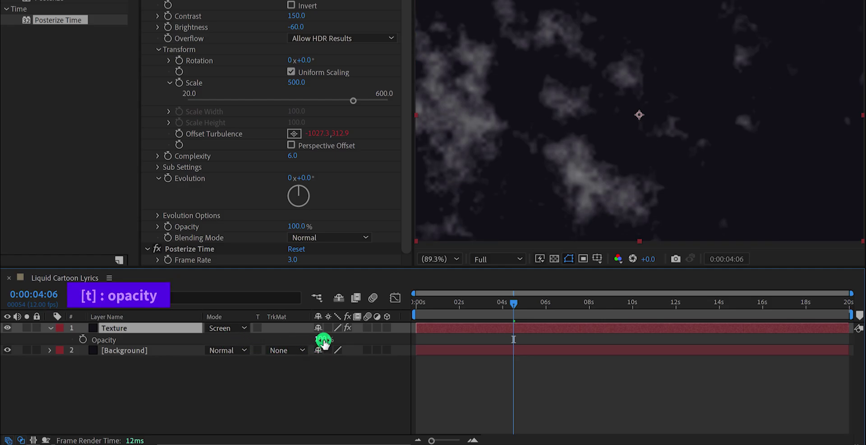
click(326, 339)
text(10)
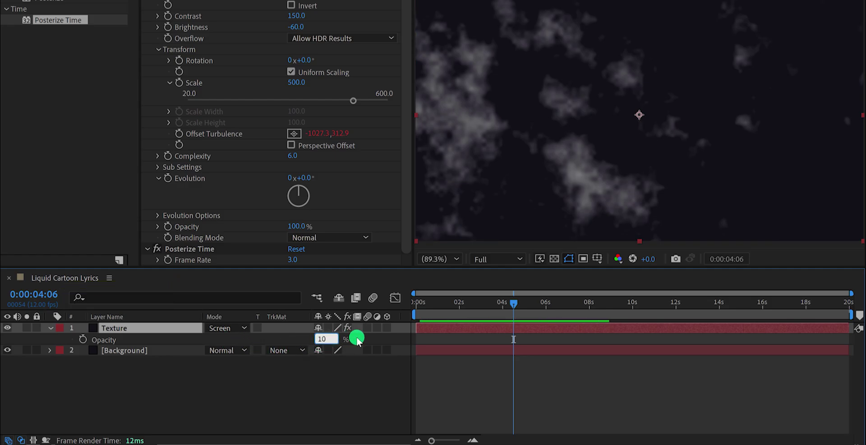
key(Return)
key(space)
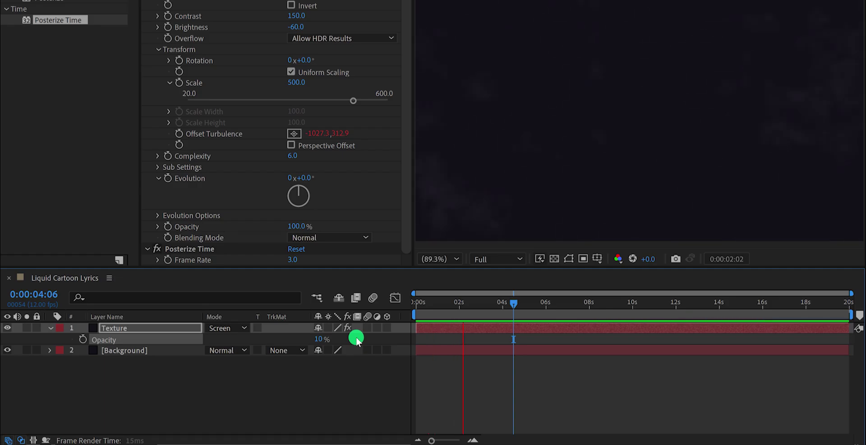
key(space)
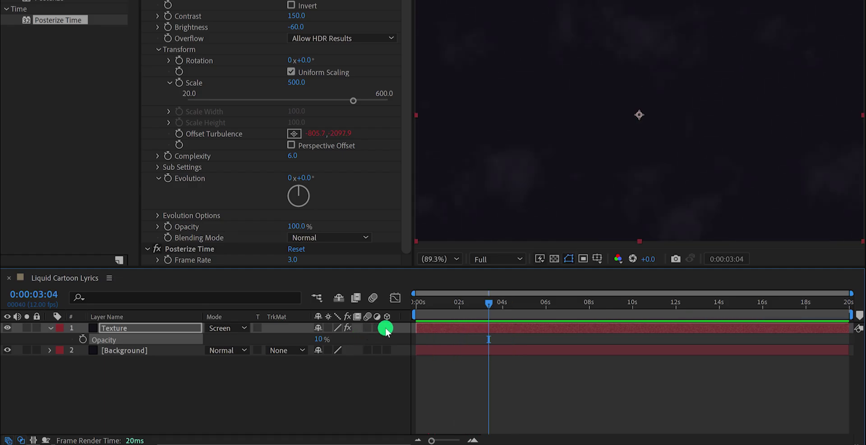
drag(424, 307, 412, 307)
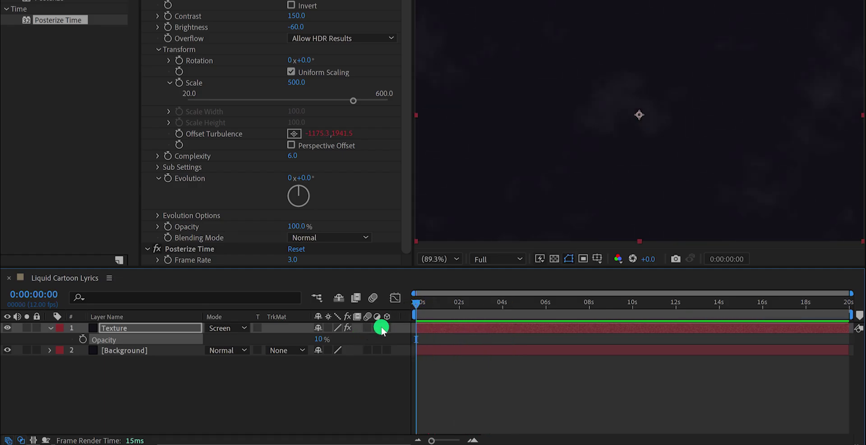
Add the text "Hold me close 'til I get up" with a line break after "close", and centre it in the composition.
click(223, 379)
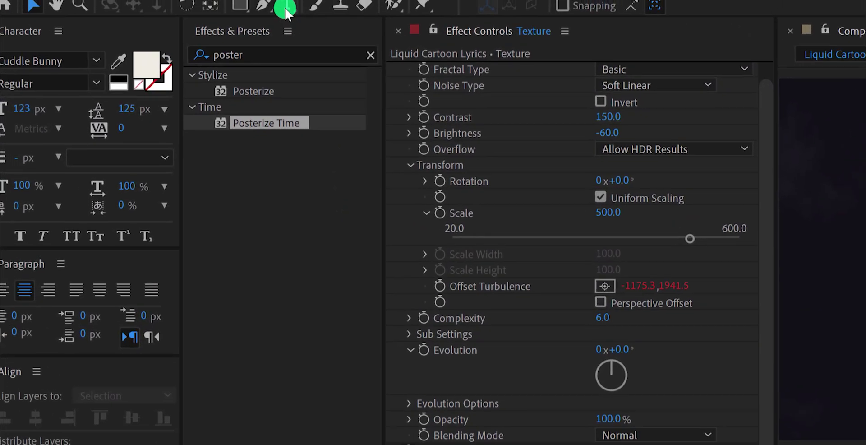
click(290, 14)
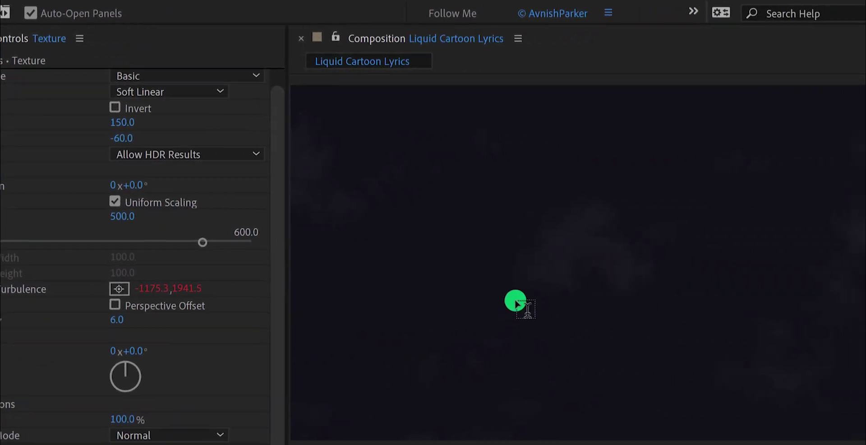
click(507, 261)
right_click(508, 261)
click(556, 323)
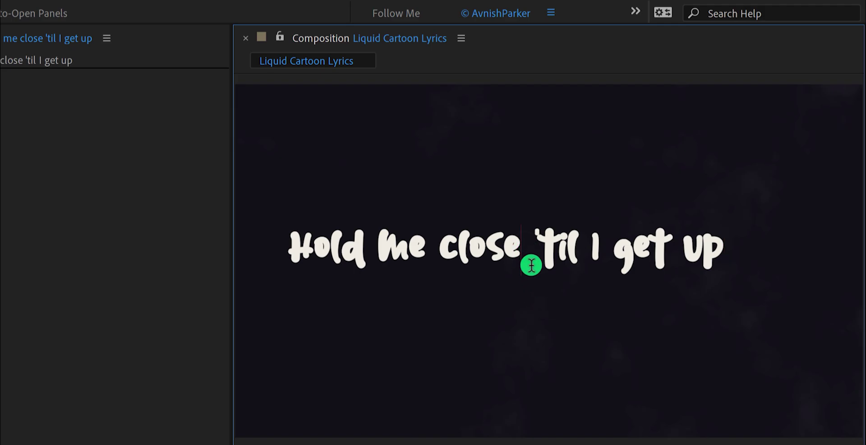
key(BackSpace)
key(Return)
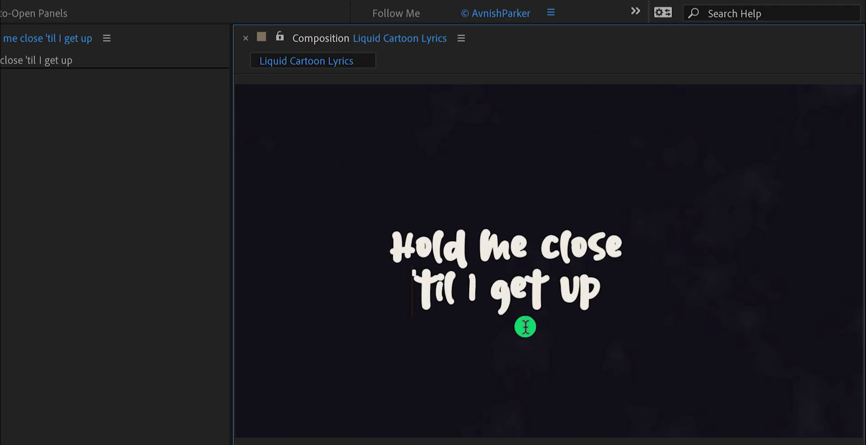
key(ctrl+Return)
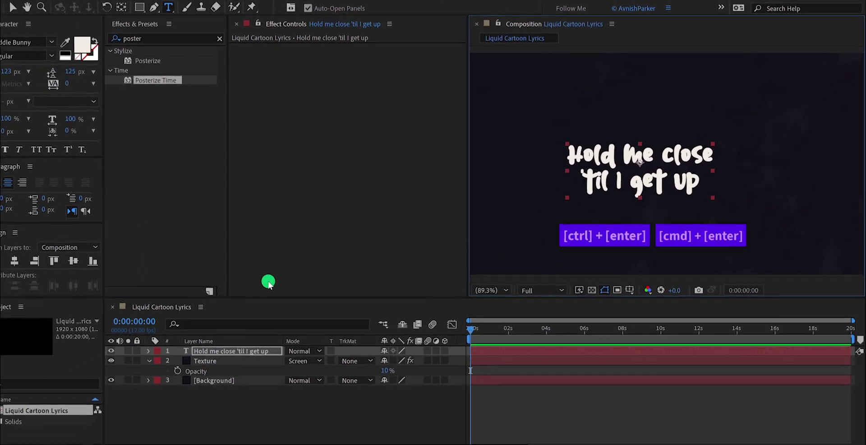
click(14, 260)
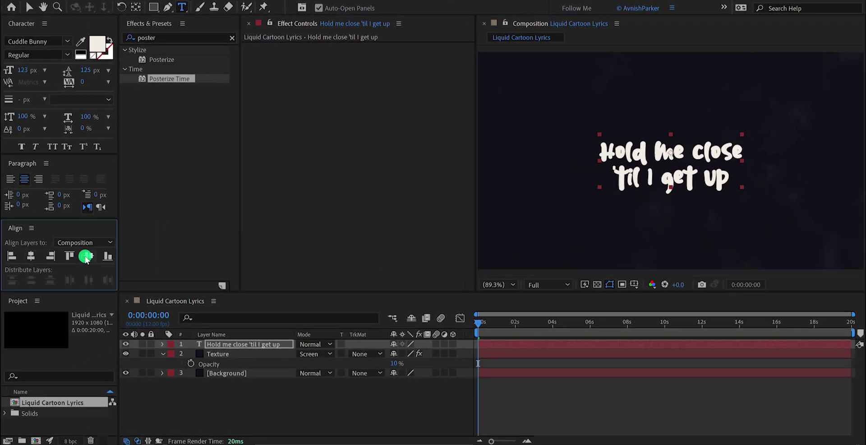
click(86, 257)
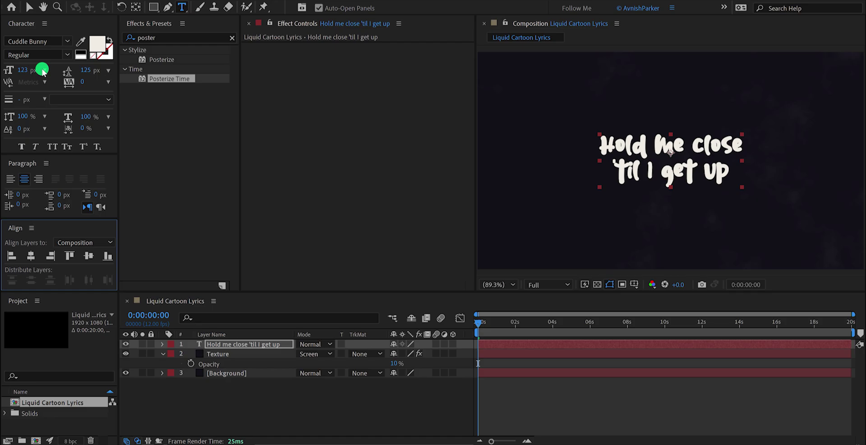
Solo the lyrics text layer and apply the Rotate Chars preset to it at 0:00:01:10, revealing its keyframes.
drag(482, 332, 516, 328)
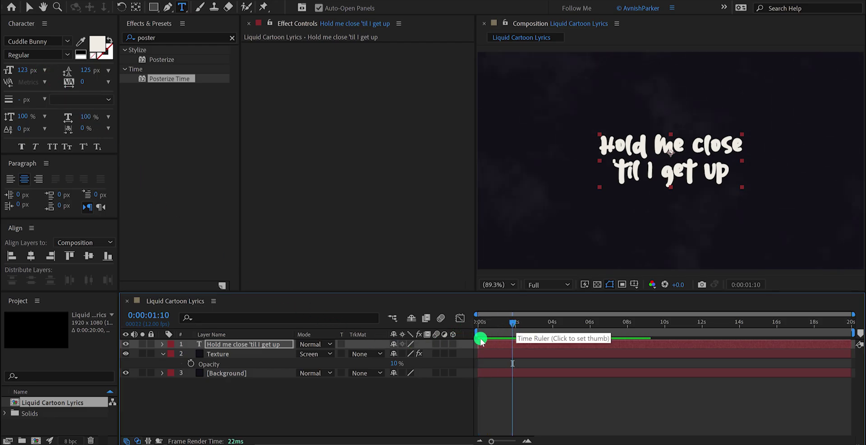
click(143, 345)
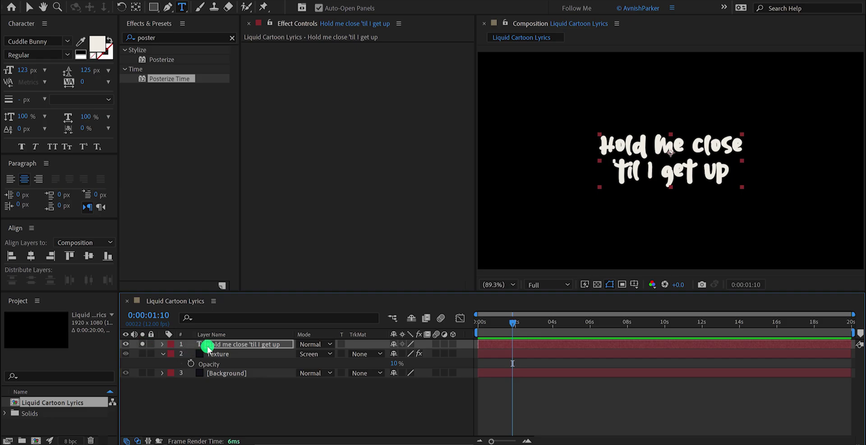
click(213, 345)
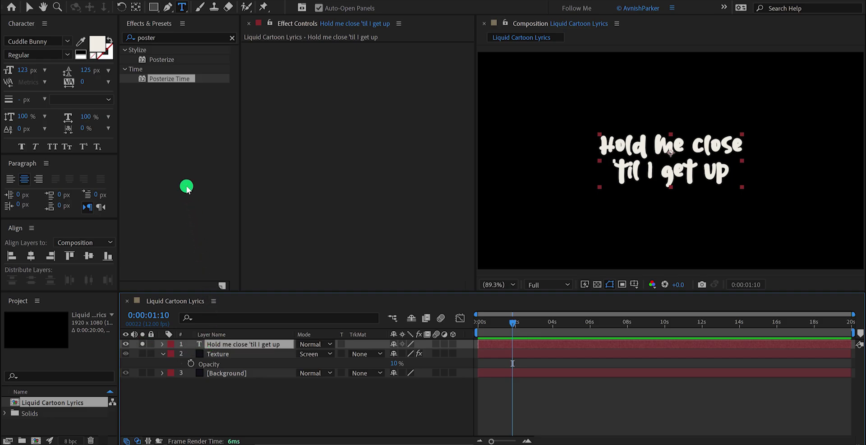
text(char)
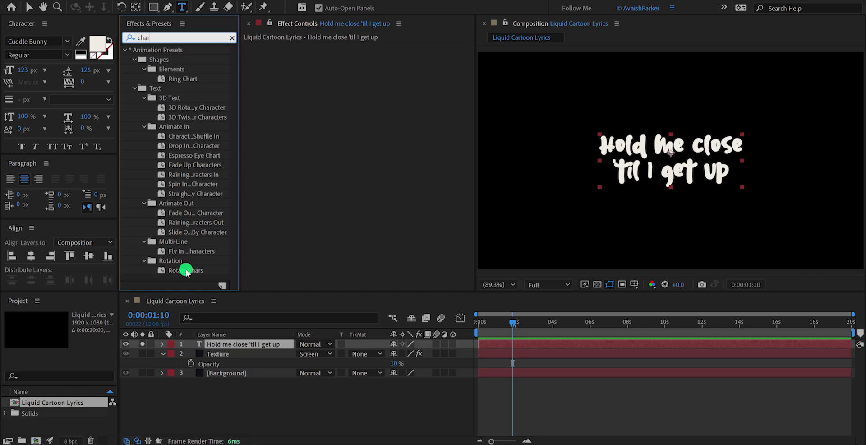
double_click(185, 271)
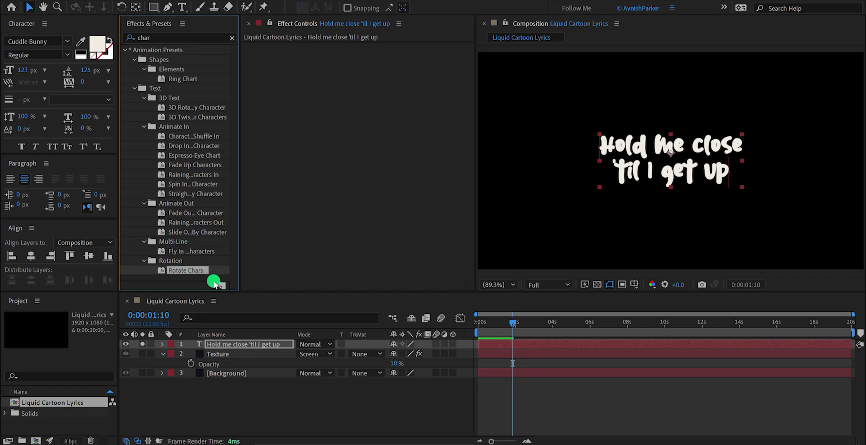
mouse_move(513, 323)
mouse_down()
mouse_move(569, 330)
mouse_move(518, 329)
mouse_up()
key(u)
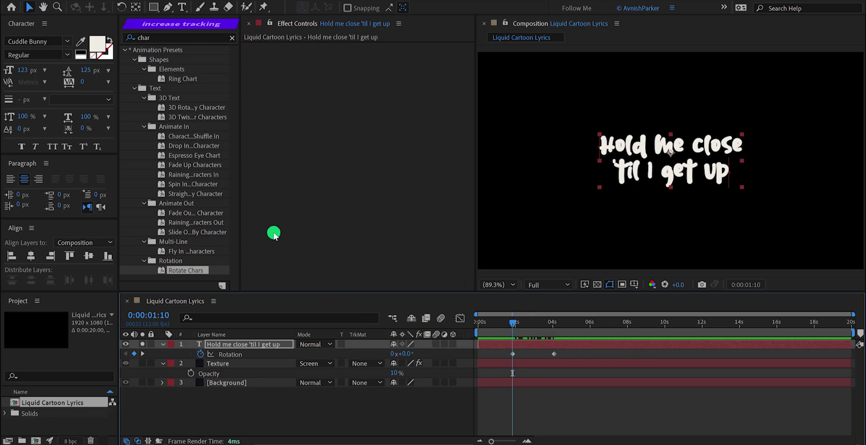
Search the effects and presets for "tracking".
key(BackSpace)
key(BackSpace)
key(BackSpace)
text(tracking)
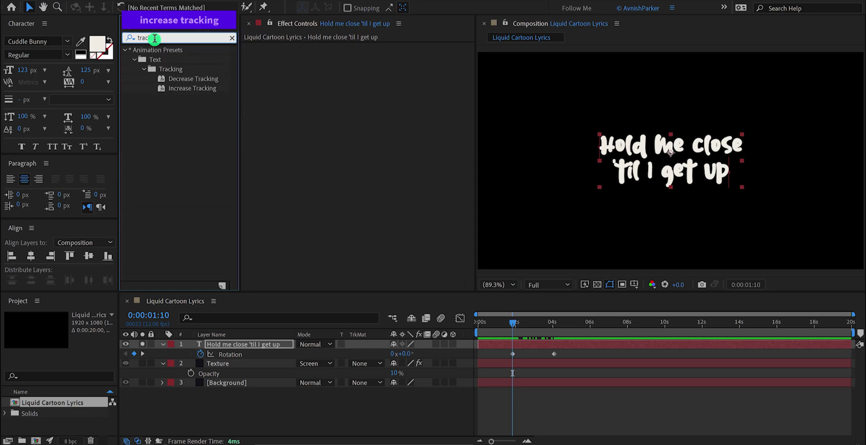
Try to apply the Increase Tracking preset while the text layer's rotation animator is selected, and undo it.
double_click(185, 88)
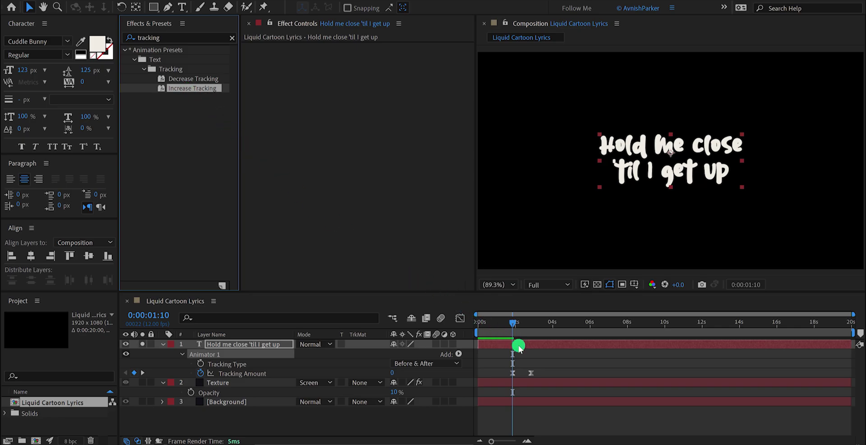
mouse_move(515, 327)
mouse_down()
mouse_move(507, 325)
mouse_move(530, 327)
mouse_move(511, 338)
mouse_up()
key(u)
key(ctrl+z)
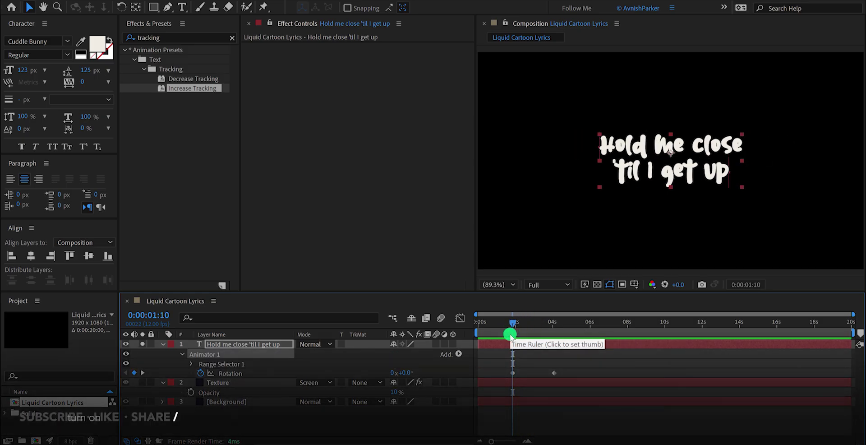
Select the lyrics text layer itself and apply the Increase Tracking preset at 0:00:01:10 as a second animator.
click(197, 90)
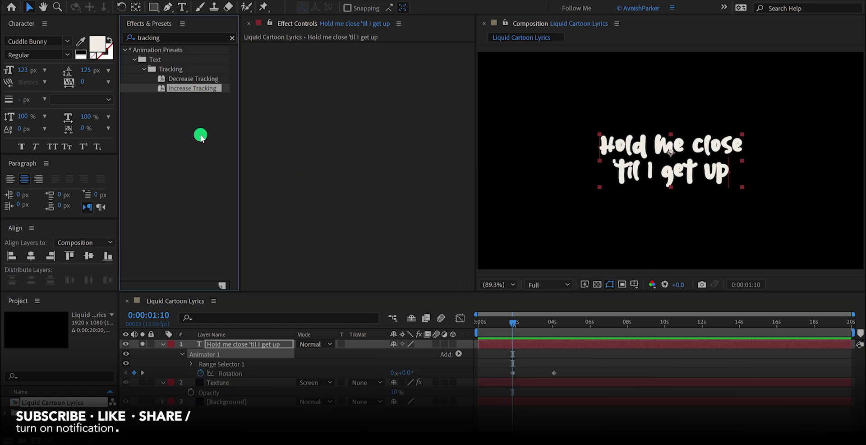
drag(246, 318, 244, 346)
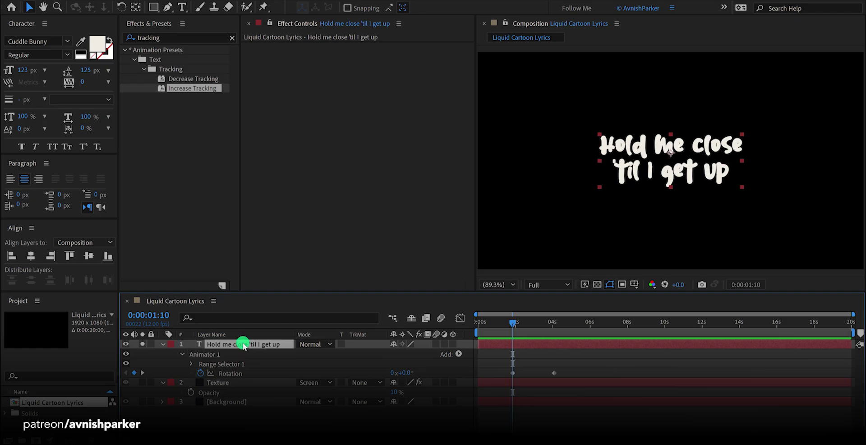
double_click(183, 90)
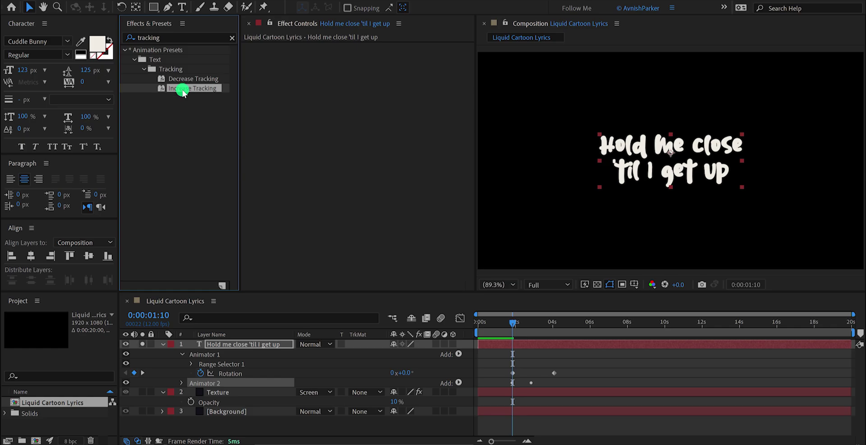
drag(513, 323, 514, 349)
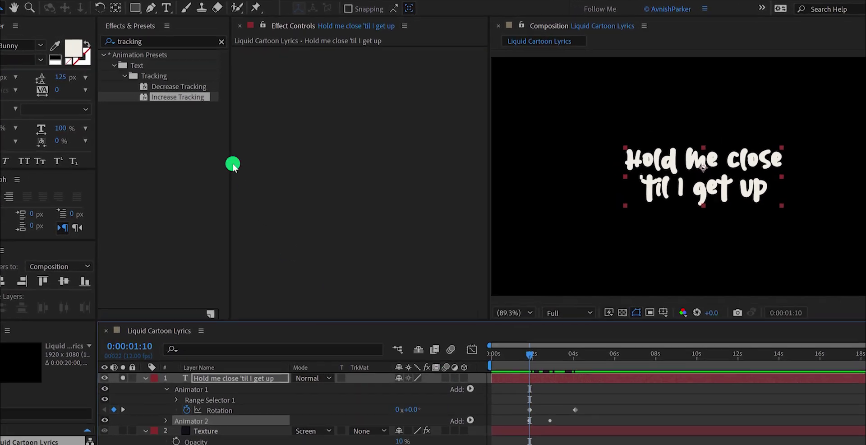
Search the effects for "displa" and apply Turbulent Displace to the lyrics text layer.
double_click(148, 41)
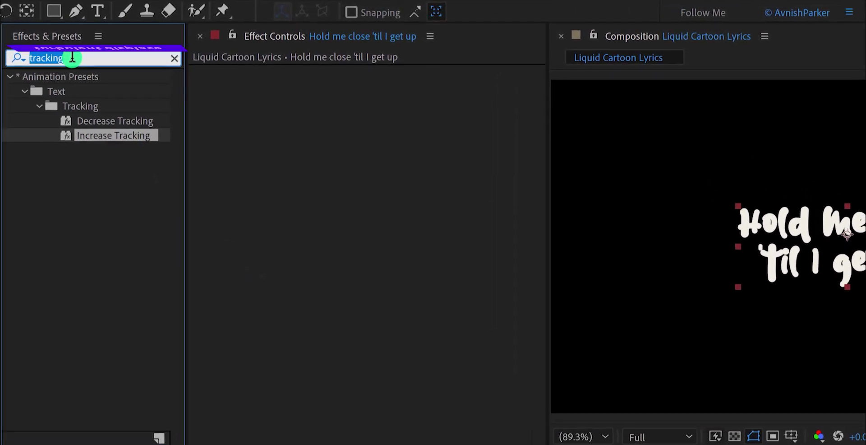
text(displ)
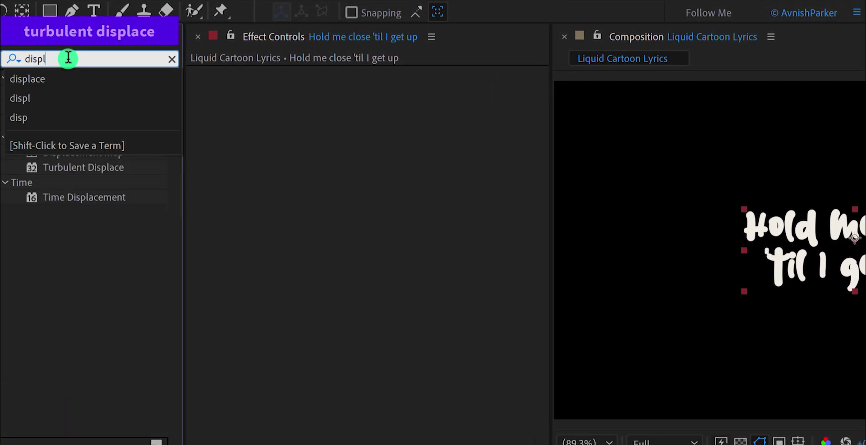
text(a)
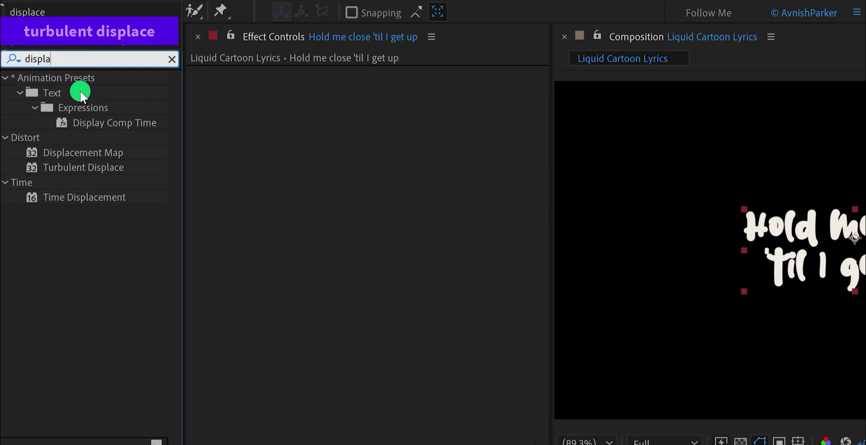
click(101, 168)
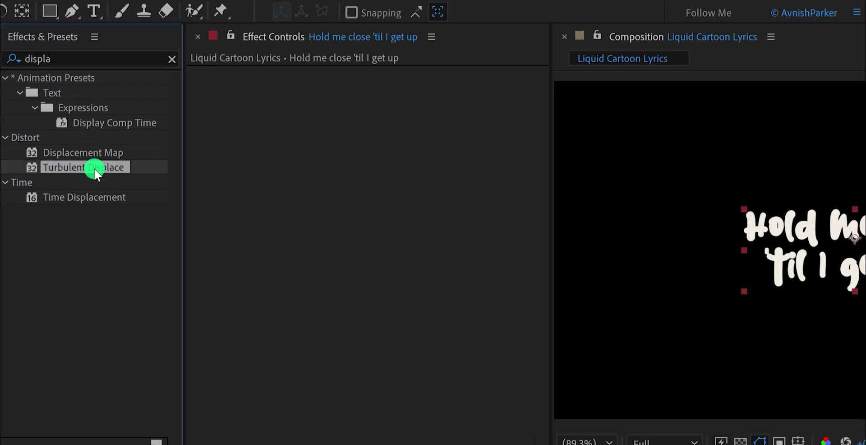
double_click(101, 167)
Set the Turbulent Displace Amount to 300 and its Size to 70.
click(413, 103)
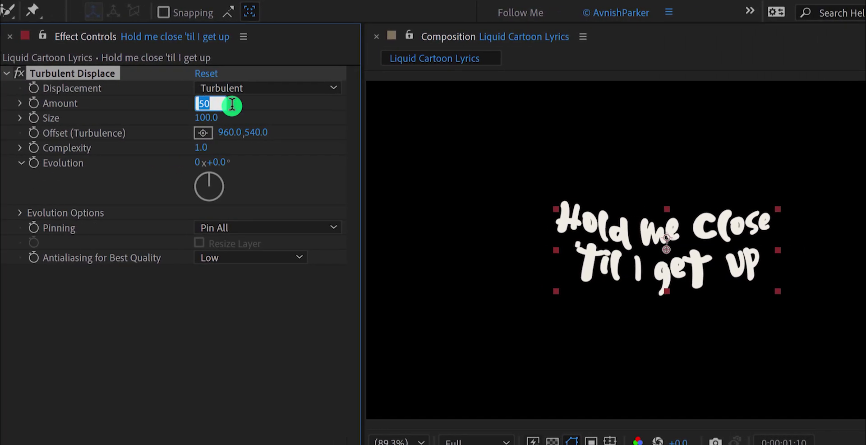
text(300)
key(Return)
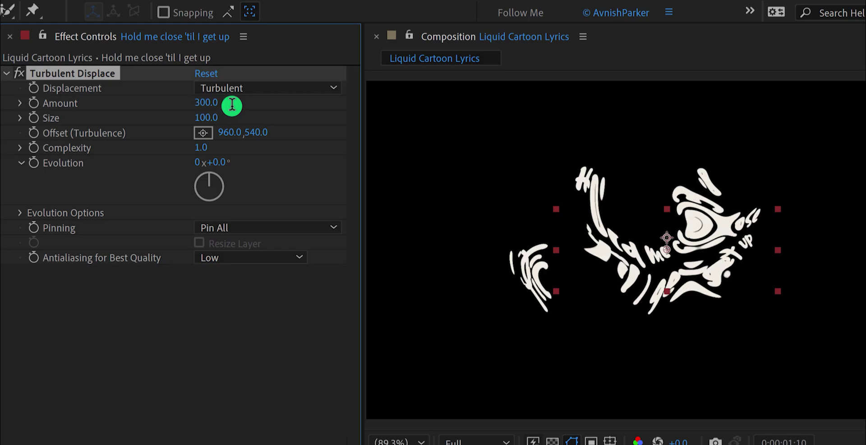
click(204, 118)
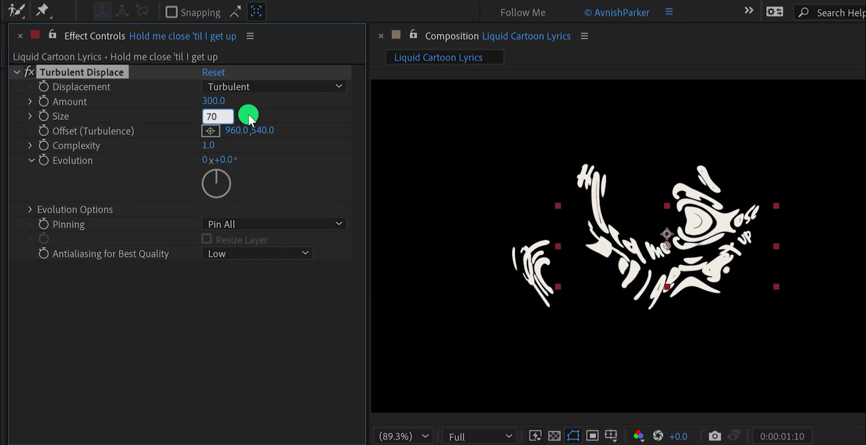
key(Return)
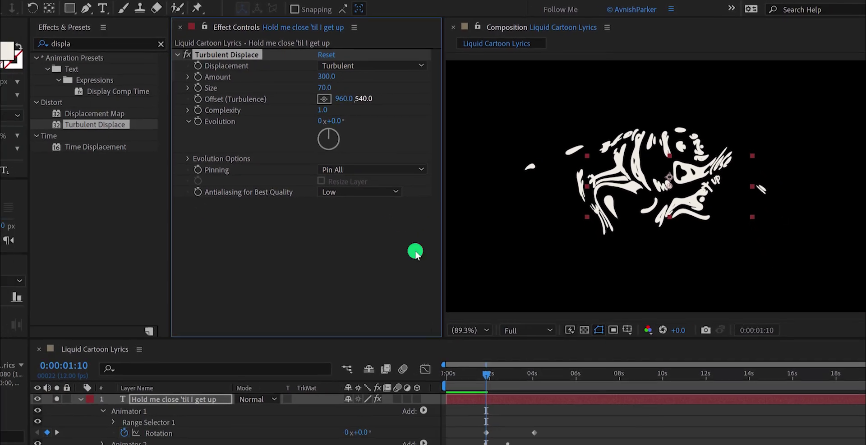
Keyframe the Turbulent Displace Amount at 0 at 0:00:01:10, in line with the first rotation keyframe, and reveal the text layer's keyframes.
drag(486, 374, 506, 385)
drag(529, 333, 514, 341)
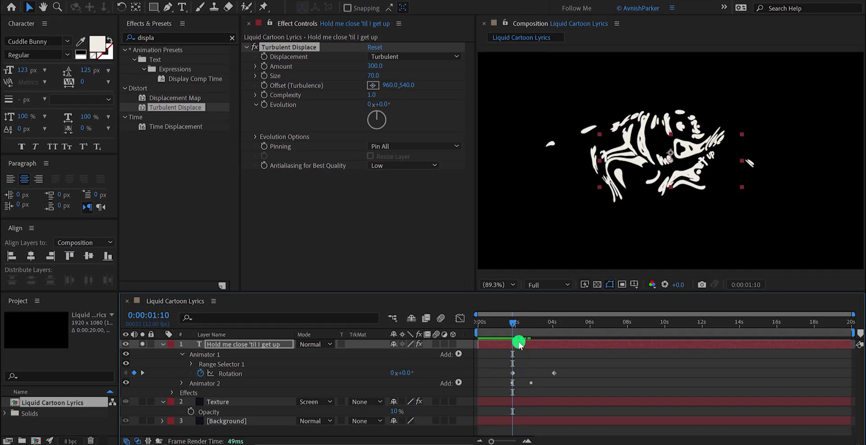
click(512, 373)
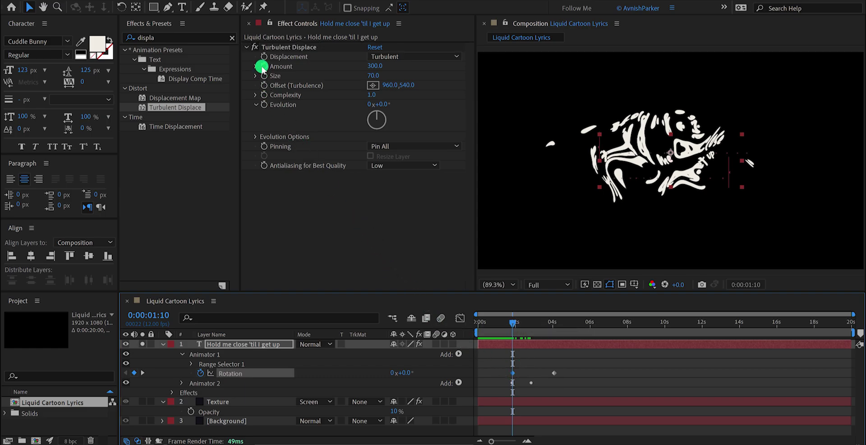
click(262, 66)
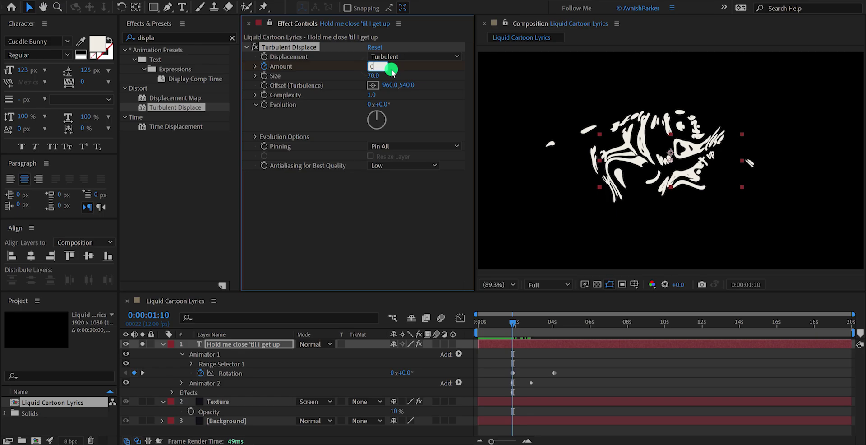
click(530, 346)
key(u)
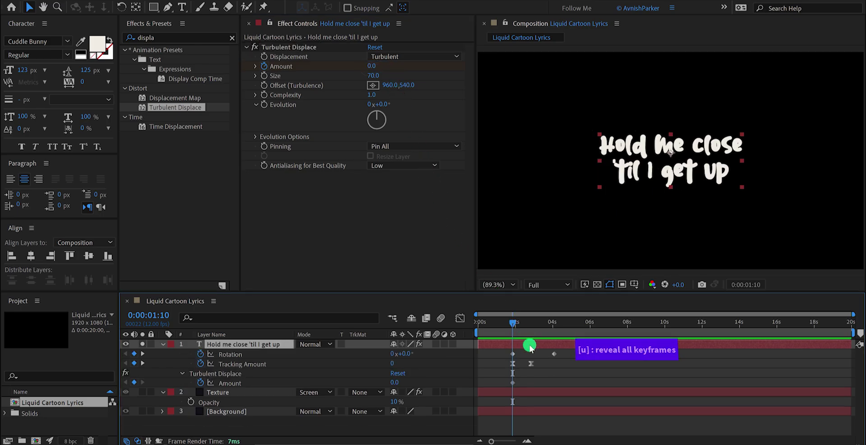
Keyframe the Turbulent Displace Amount at 300 at 0:00:03:01 and set the displacement type to Twist.
drag(524, 326, 535, 325)
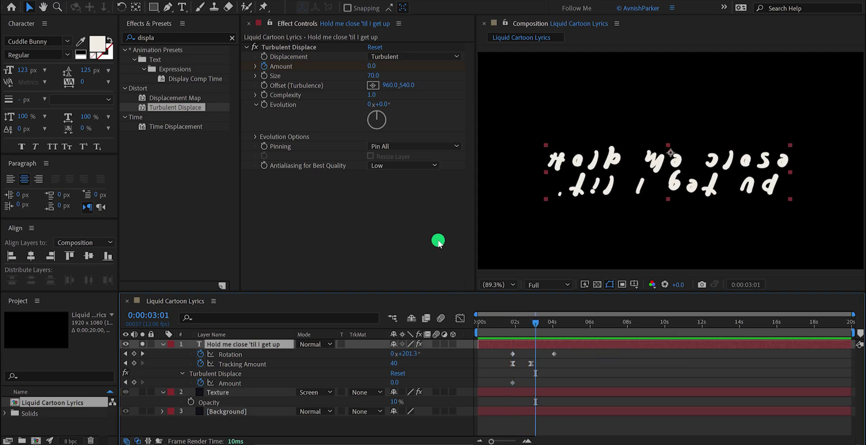
click(371, 66)
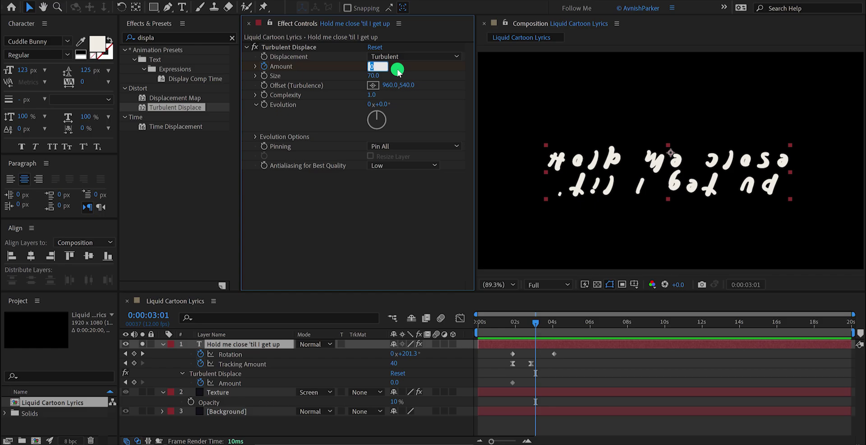
key(Return)
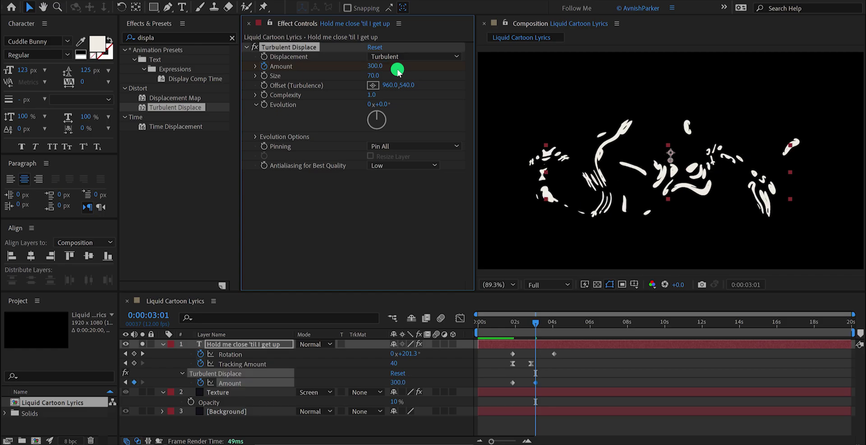
click(391, 60)
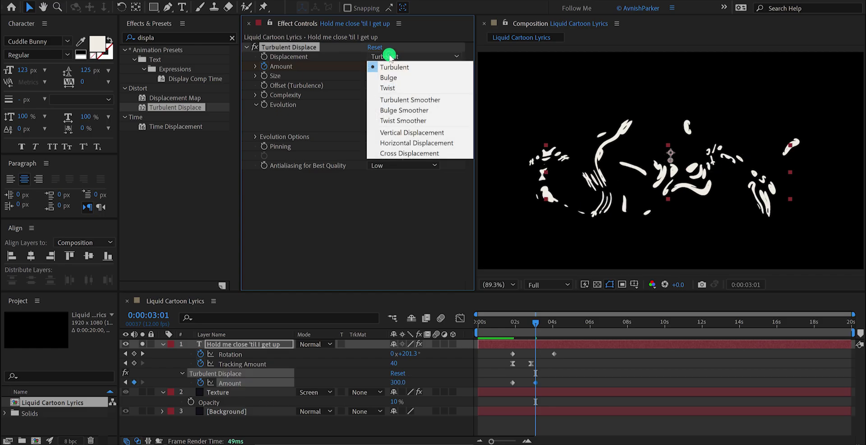
click(397, 86)
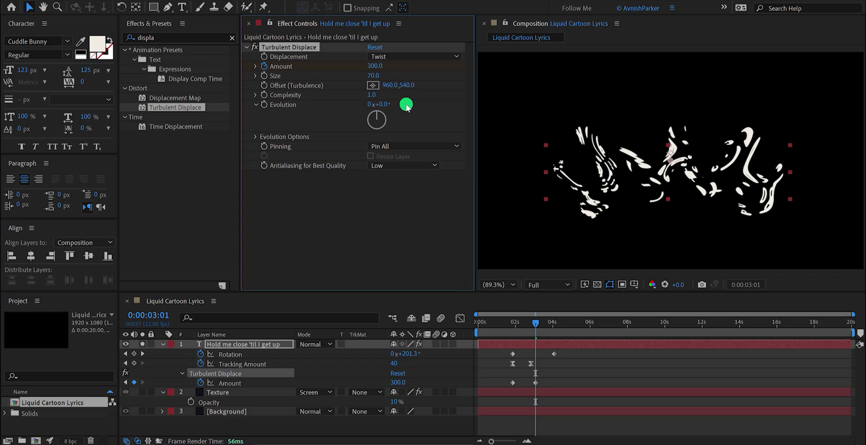
Apply the Simple Choker effect to the lyrics text layer and start keyframing its Choke Matte at 0:00:01:10.
click(515, 321)
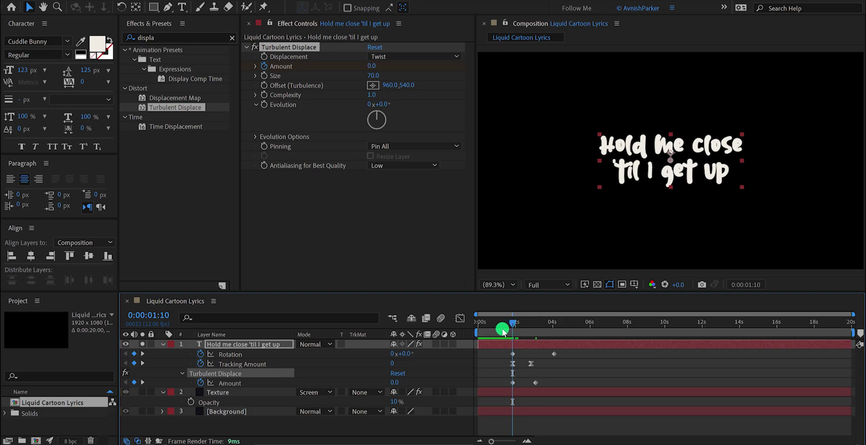
double_click(169, 39)
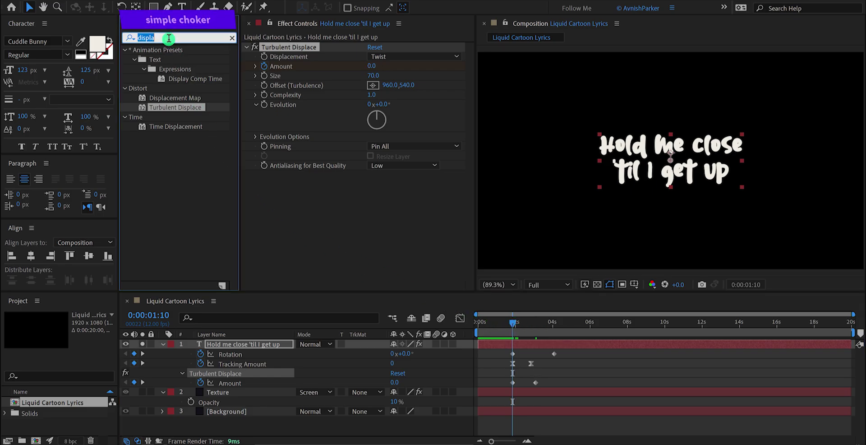
text(choke)
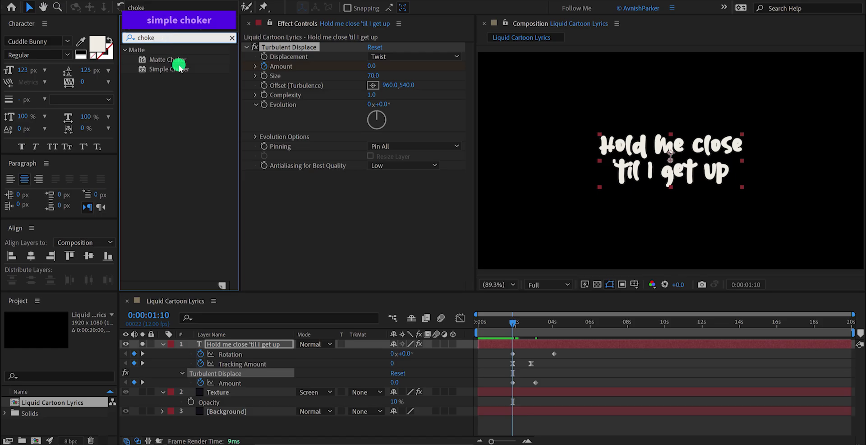
drag(179, 67, 304, 189)
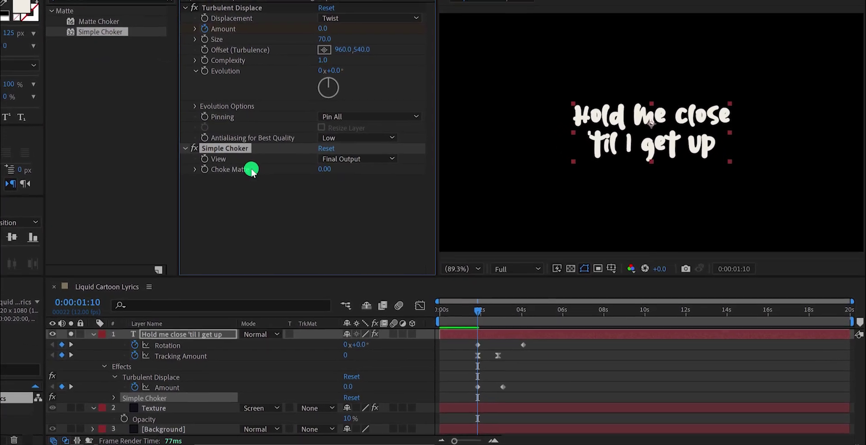
click(172, 155)
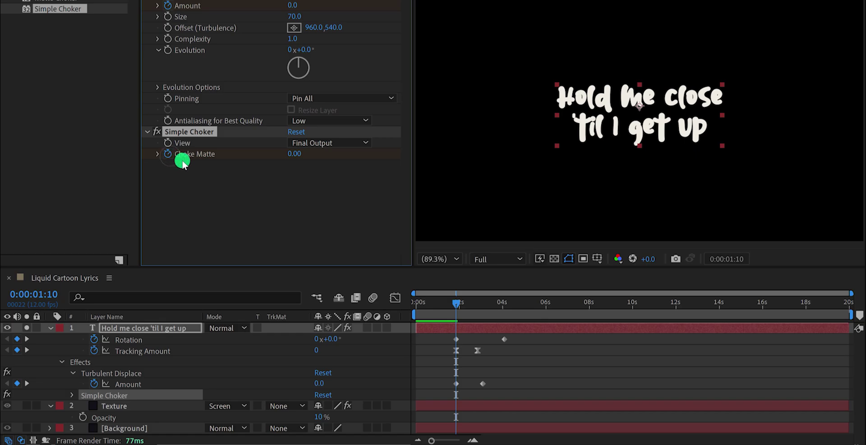
Keyframe the Simple Choker's Choke Matte at 50 at 0:00:03:01.
drag(460, 303, 488, 316)
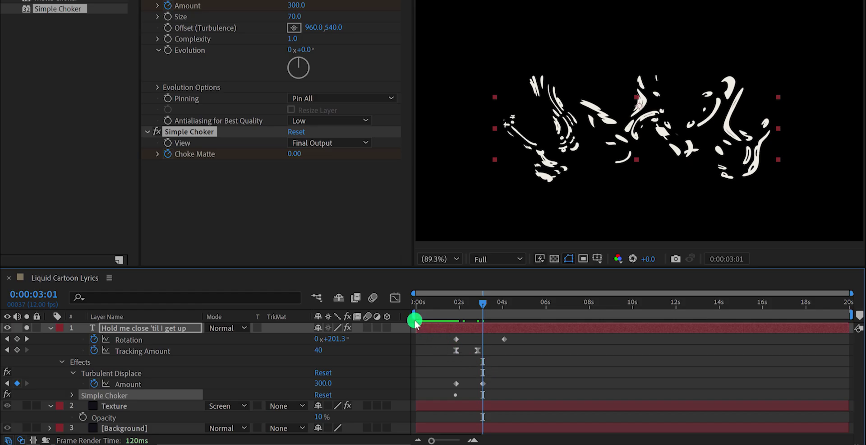
click(296, 155)
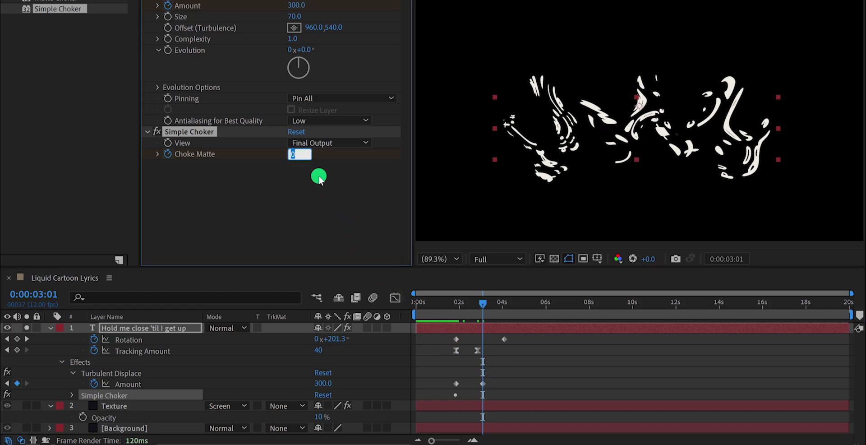
key(Return)
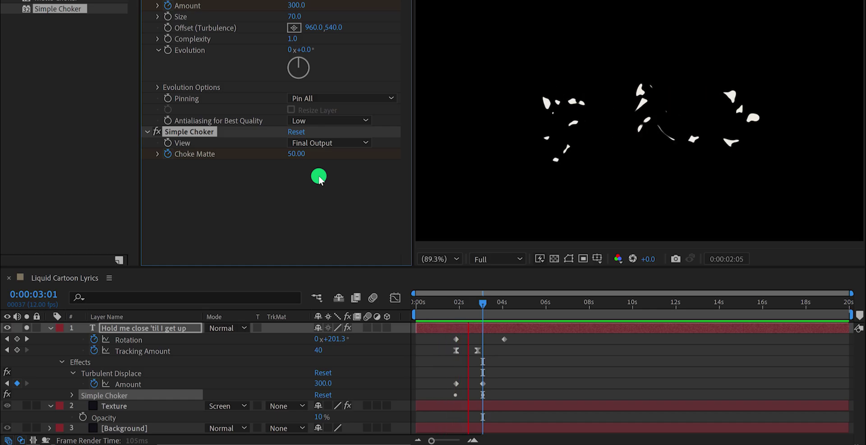
Reveal the text layer's keyframes, move the second Choke Matte keyframe to about 0:00:03:08, and preview the animation.
key(Page_Down)
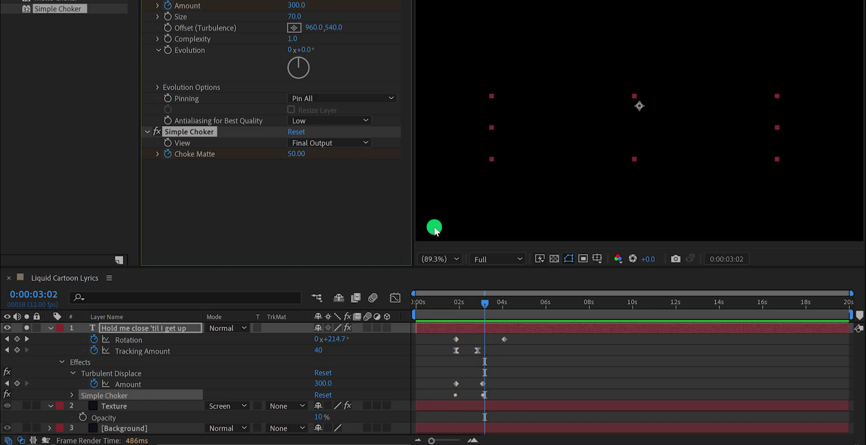
click(476, 312)
click(469, 313)
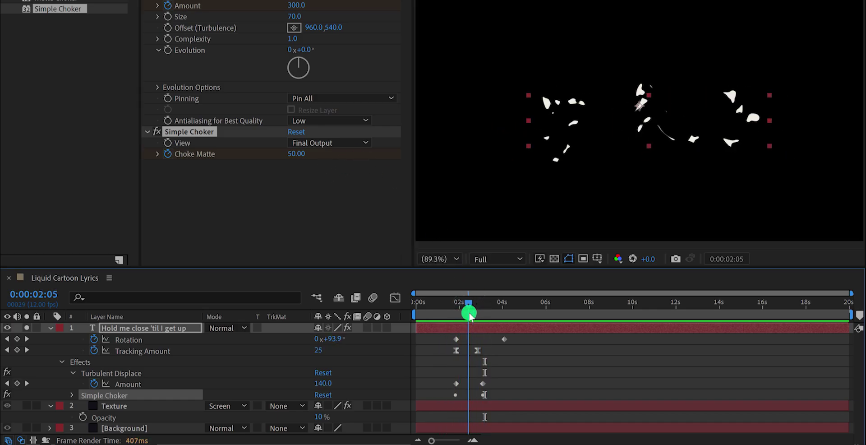
key(u)
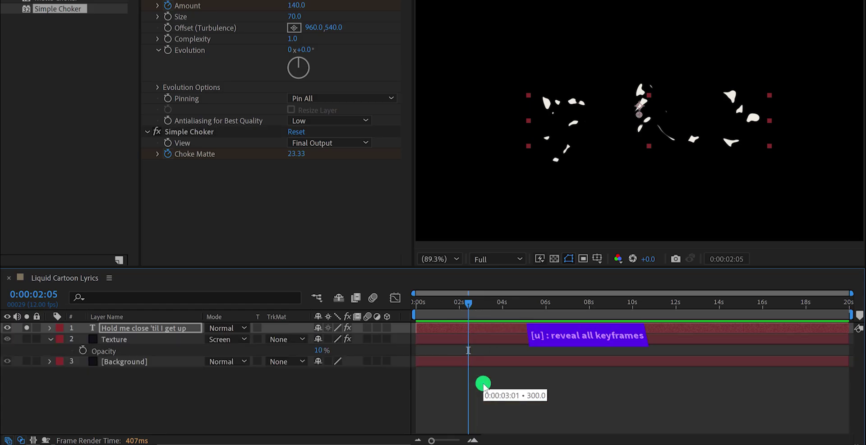
click(487, 326)
key(u)
drag(480, 395, 495, 396)
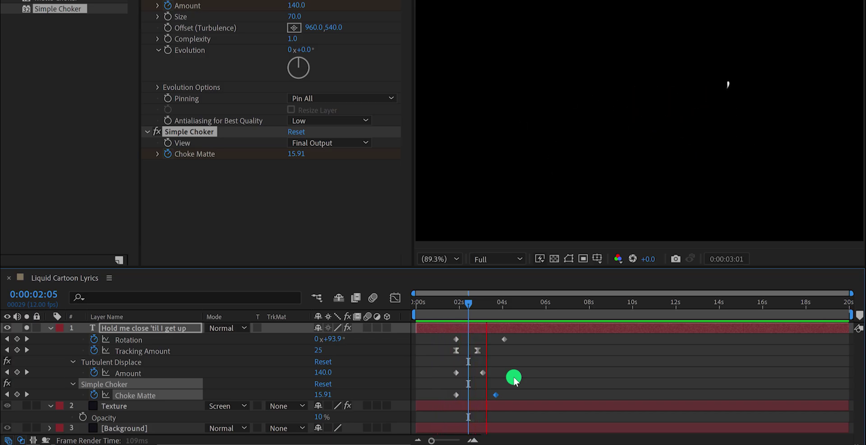
key(space)
Apply Easy Ease to all Rotation, Tracking Amount, Amount and Choke Matte keyframes of the text layer.
drag(528, 337, 445, 399)
key(F9)
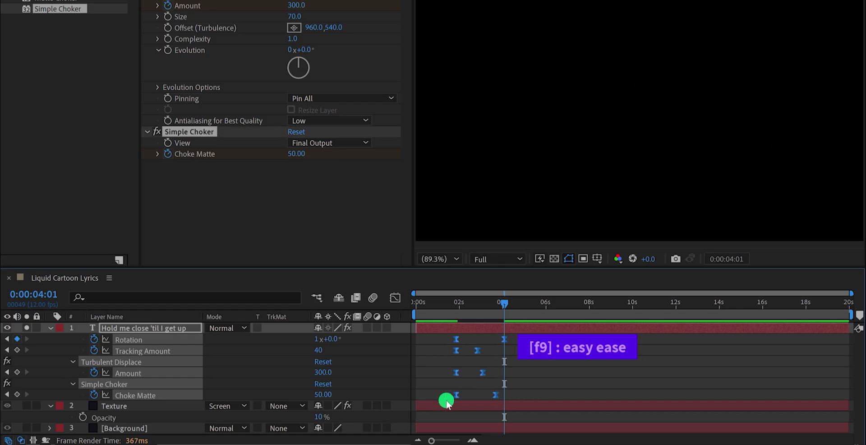
key(j)
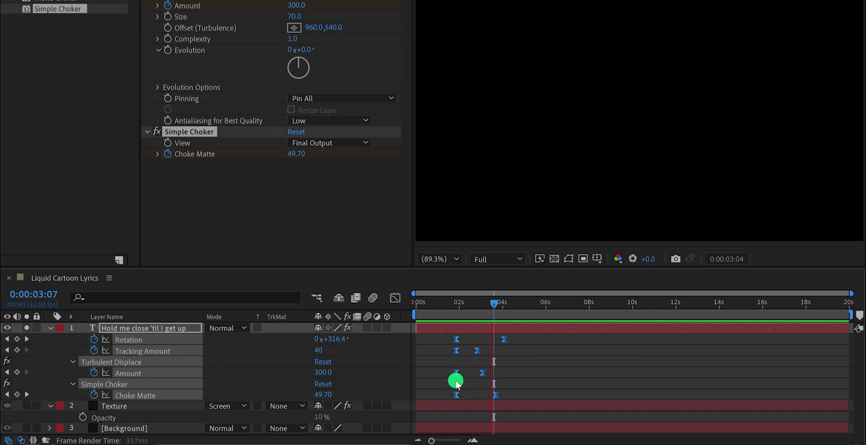
click(499, 355)
Set the second Tracking Amount keyframe at 0:00:02:10 to 20 and preview the animation.
drag(455, 302, 477, 308)
click(478, 350)
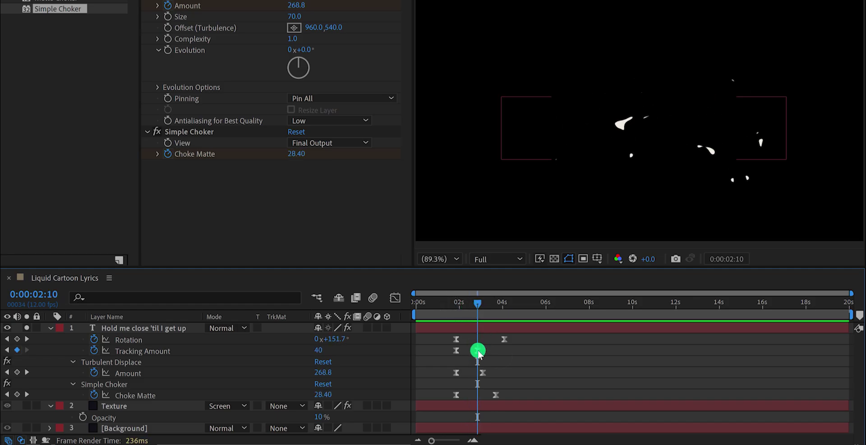
click(322, 351)
text(99.999)
key(Return)
key(Return)
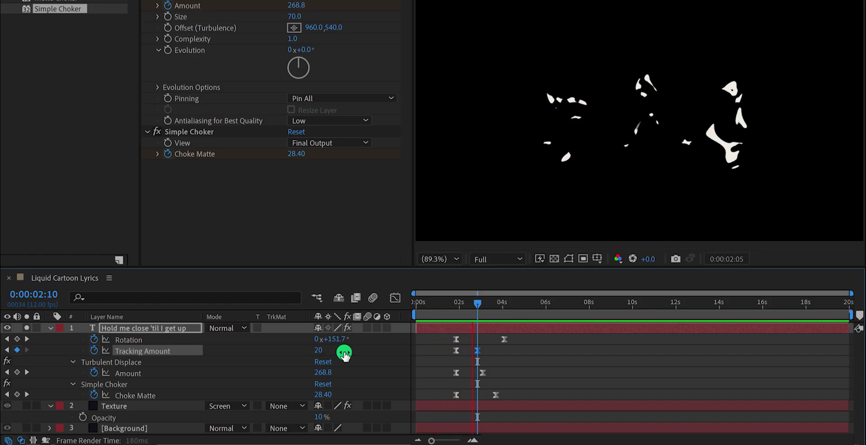
Set the second Turbulent Displace Amount keyframe at 0:00:03:01 to 500 and preview the animation.
drag(455, 304, 480, 312)
click(323, 372)
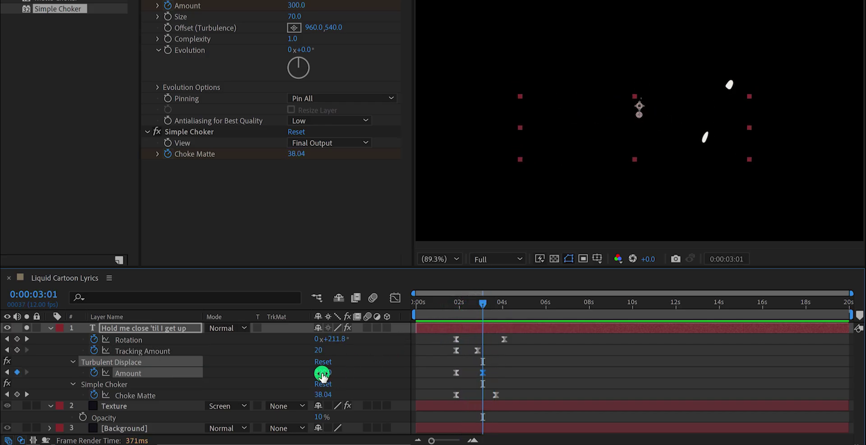
text(500)
click(353, 377)
key(ctrl+shift+h)
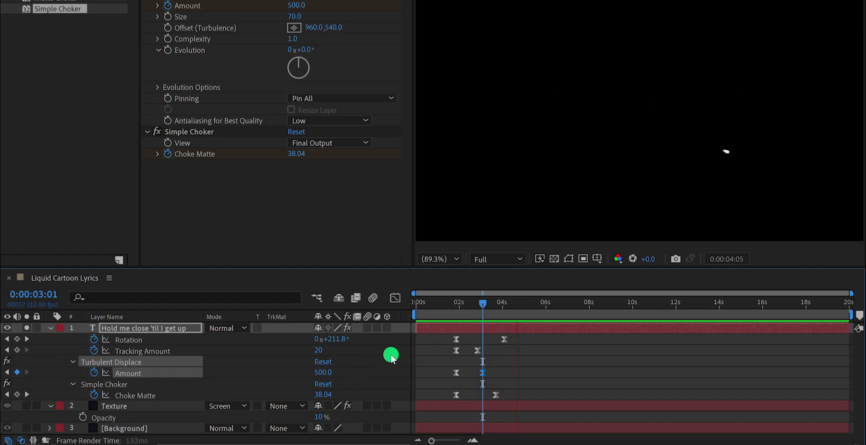
Copy the 0:00:01:10 keyframes of Tracking Amount, Amount and Choke Matte to the composition start and shift the copies to about 0:00:00:06.
click(446, 301)
drag(446, 301, 539, 301)
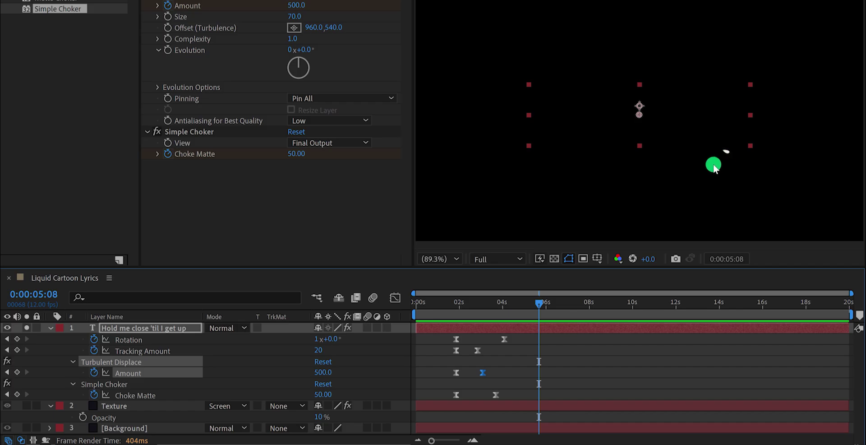
drag(426, 306, 406, 305)
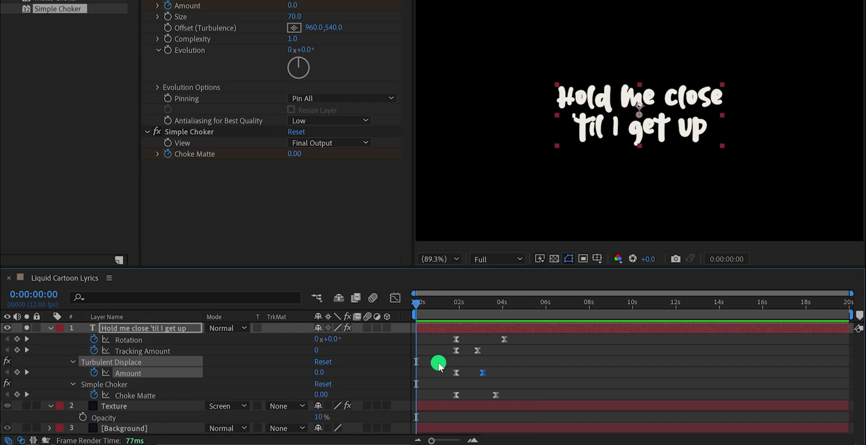
click(159, 354)
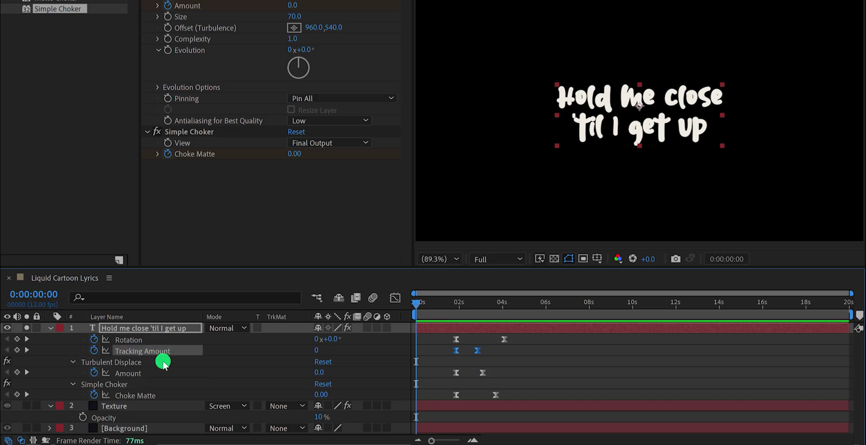
click(137, 364)
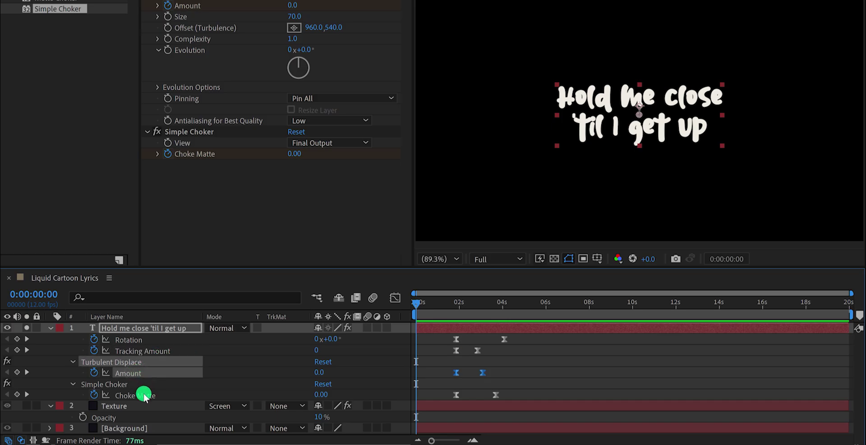
click(145, 397)
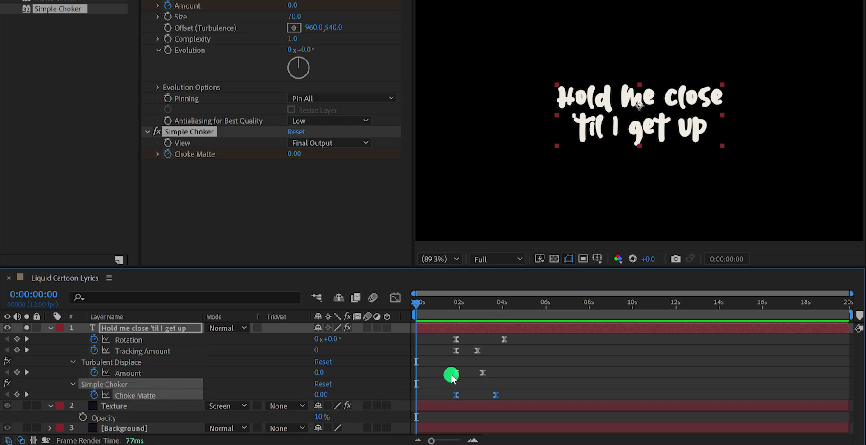
click(457, 350)
key(ctrl+c)
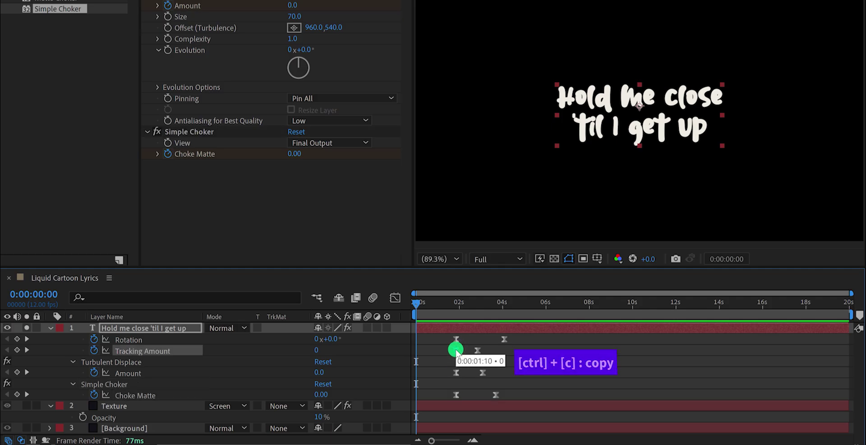
key(ctrl+v)
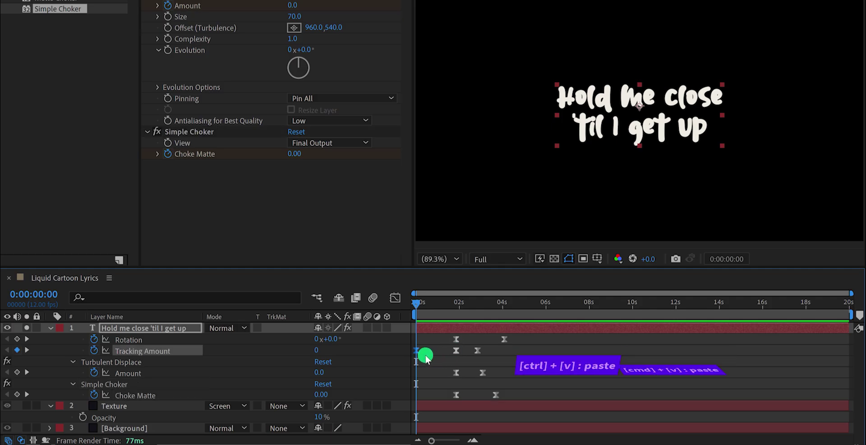
click(457, 373)
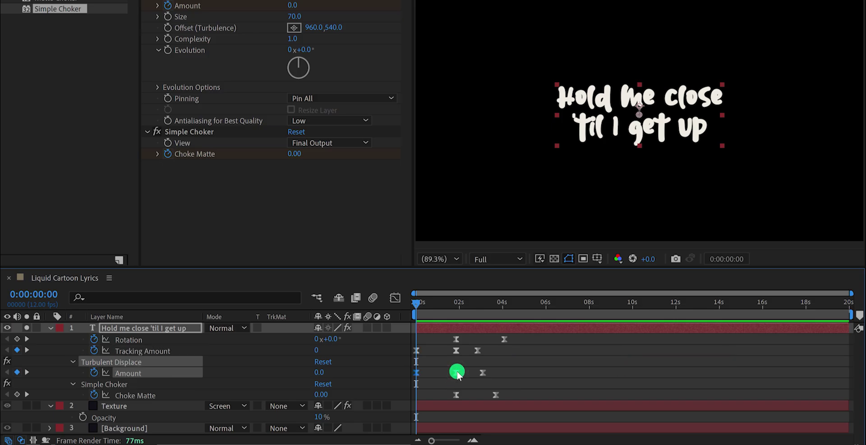
click(457, 395)
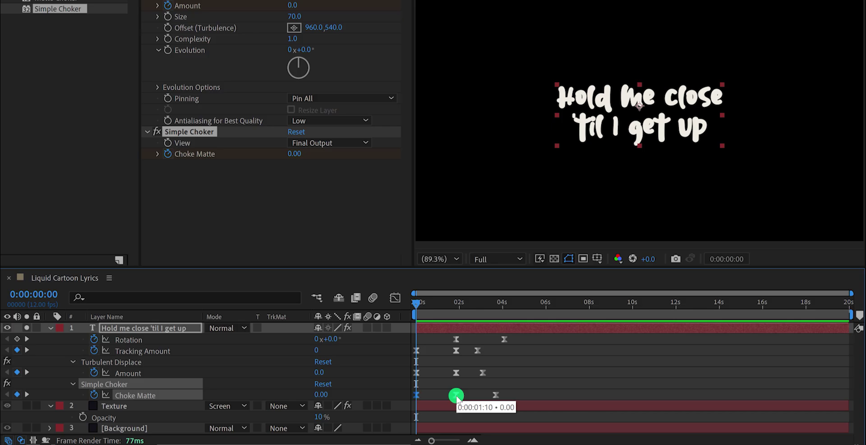
drag(429, 346, 427, 398)
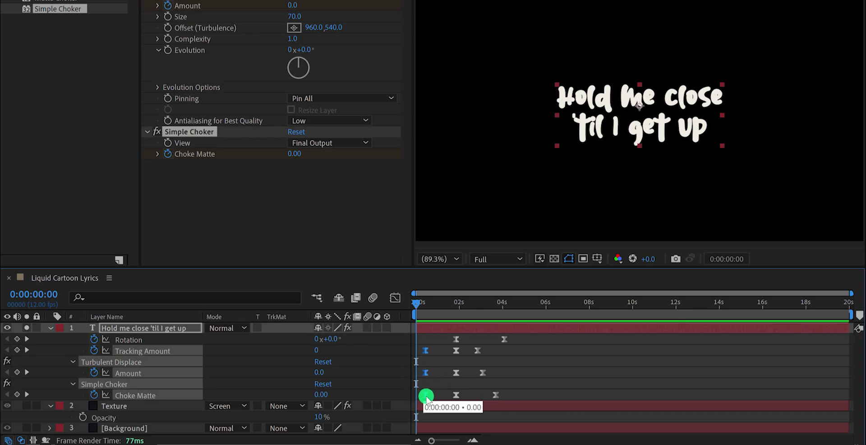
click(426, 360)
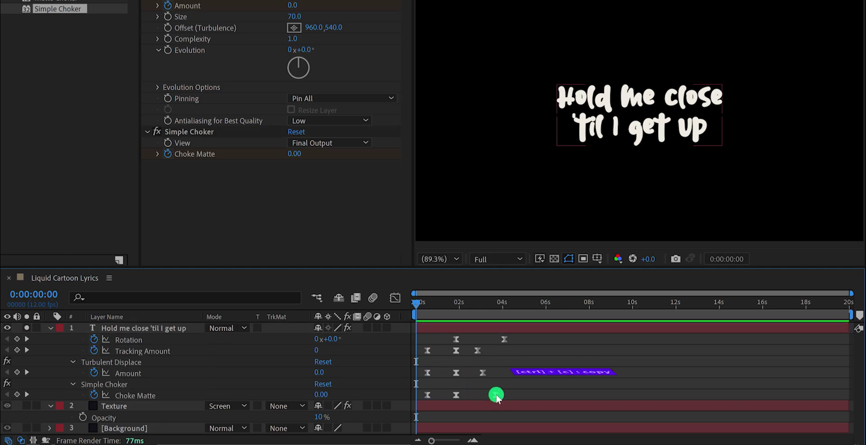
Paste copies of the final Choke Matte, Amount and Tracking Amount keyframes at 0:00:00:00 and preview the animation.
click(496, 395)
key(ctrl+v)
click(482, 372)
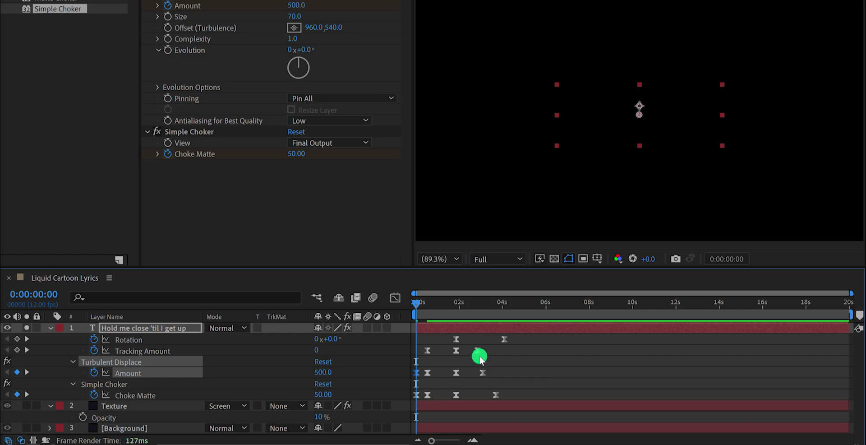
click(477, 351)
key(ctrl+v)
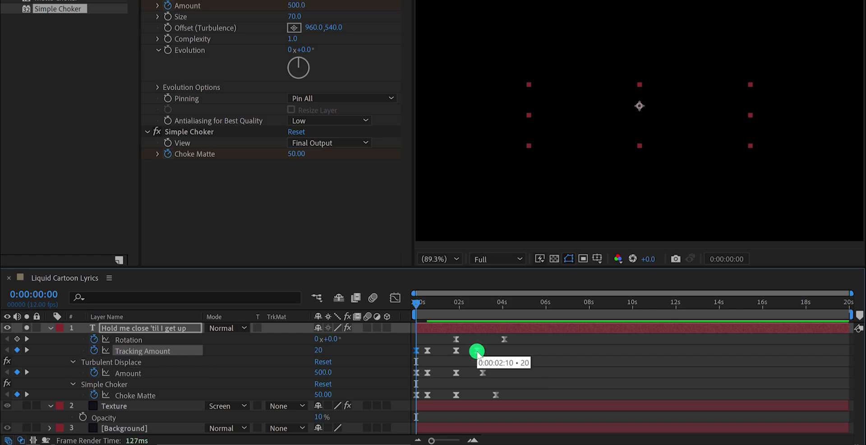
click(508, 359)
key(space)
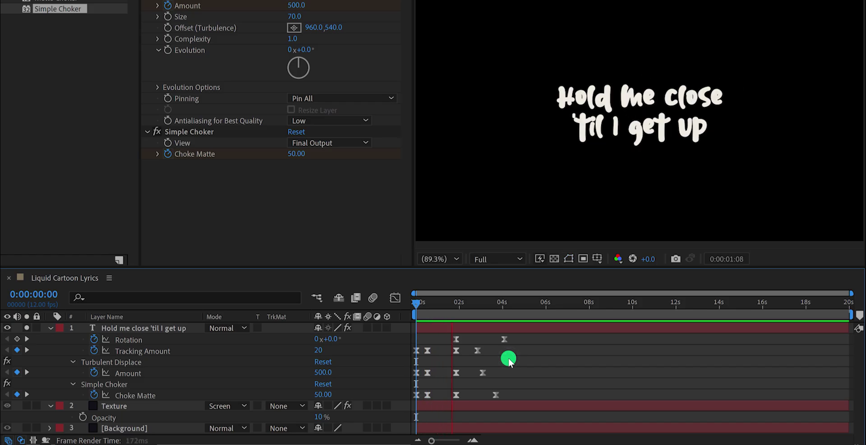
key(space)
Split the text layer at 0:00:04:04 and delete the part after the cut.
drag(492, 304, 510, 312)
click(526, 320)
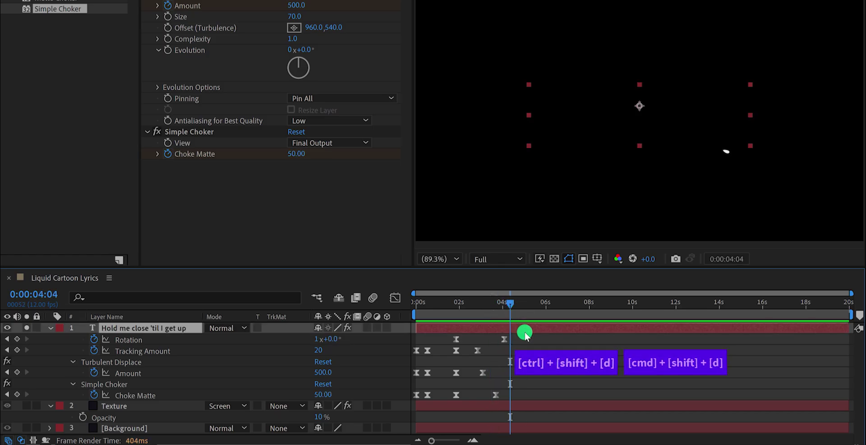
key(ctrl+shift+d)
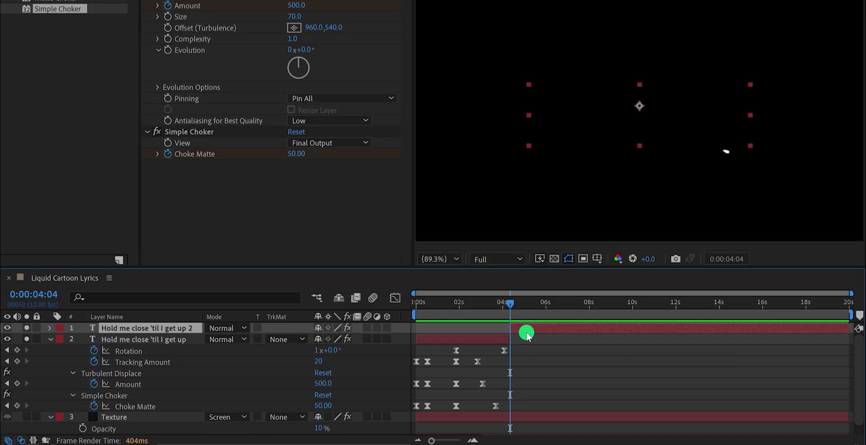
key(Delete)
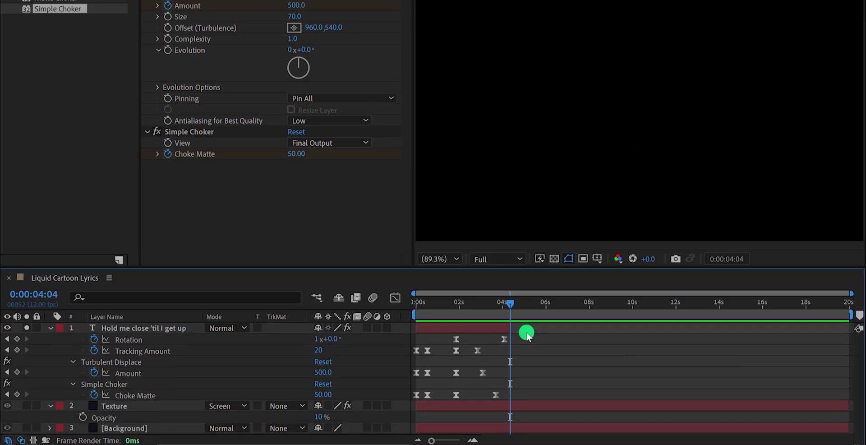
click(478, 329)
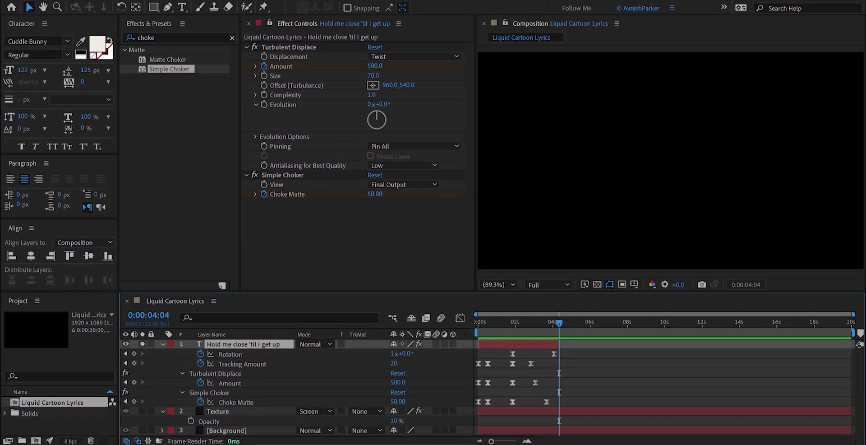
Add the Cartoon - On & On MP3 as the top layer, and reveal its waveform to slide the audio to a further passage of the song.
drag(2, 330, 257, 366)
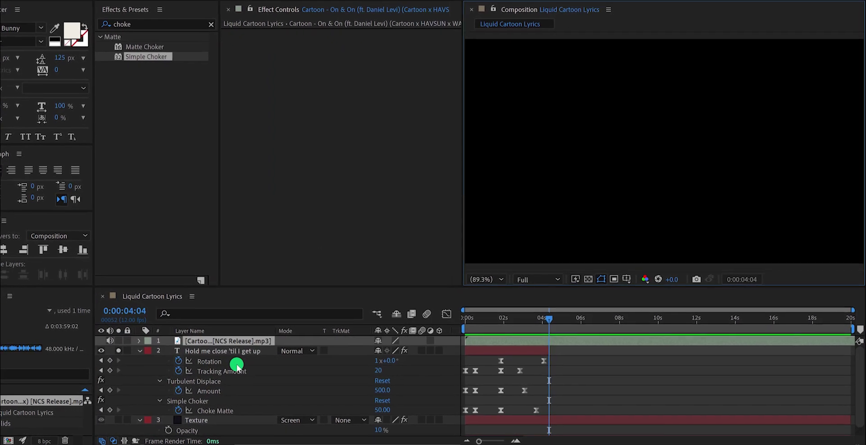
key(l)
key(l)
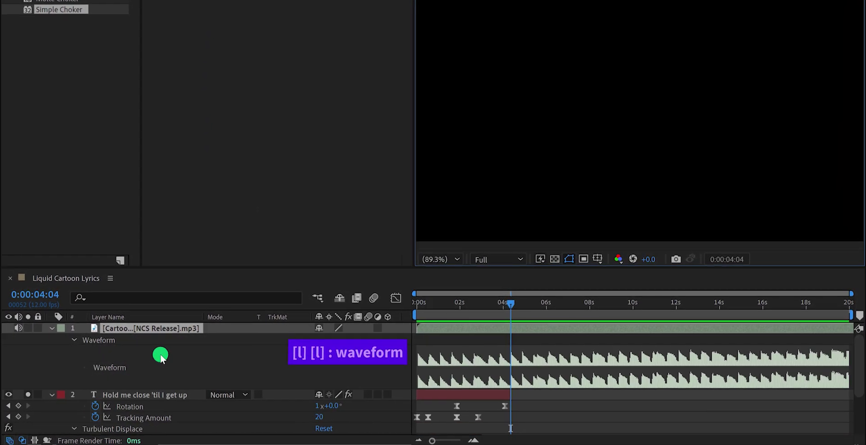
click(750, 328)
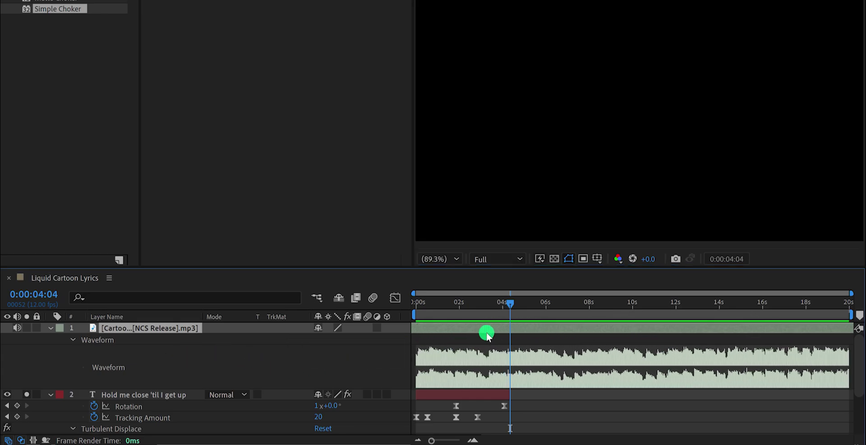
Move the text layer above the audio layer and duplicate it, with the copy starting at 0:00:02:09.
click(440, 309)
mouse_move(440, 308)
mouse_down()
mouse_move(476, 305)
mouse_move(475, 328)
mouse_up()
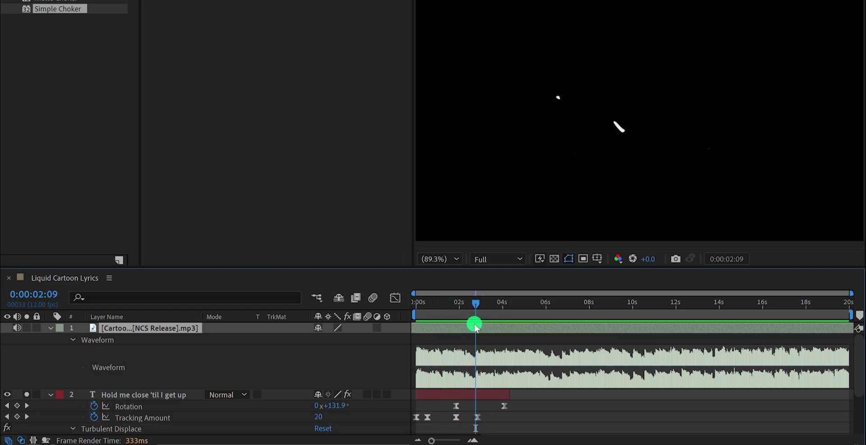
click(440, 396)
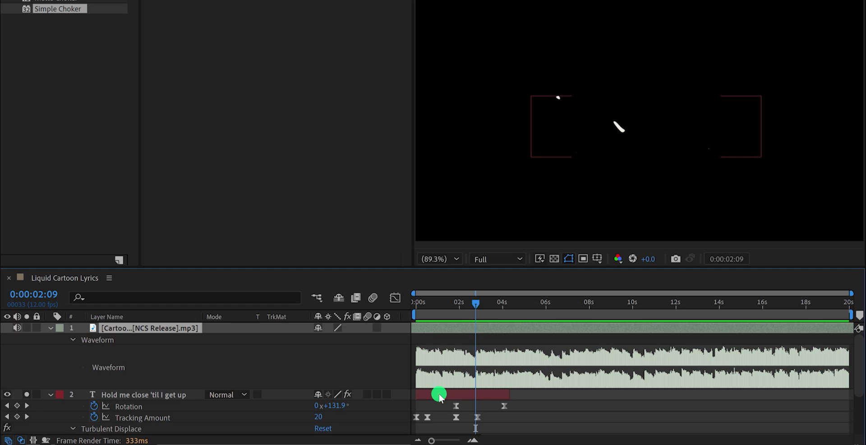
click(180, 405)
drag(172, 397, 177, 330)
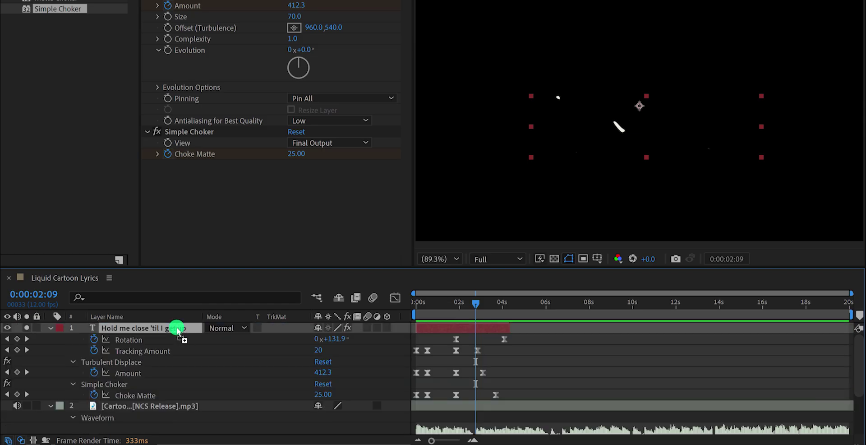
key(ctrl+d)
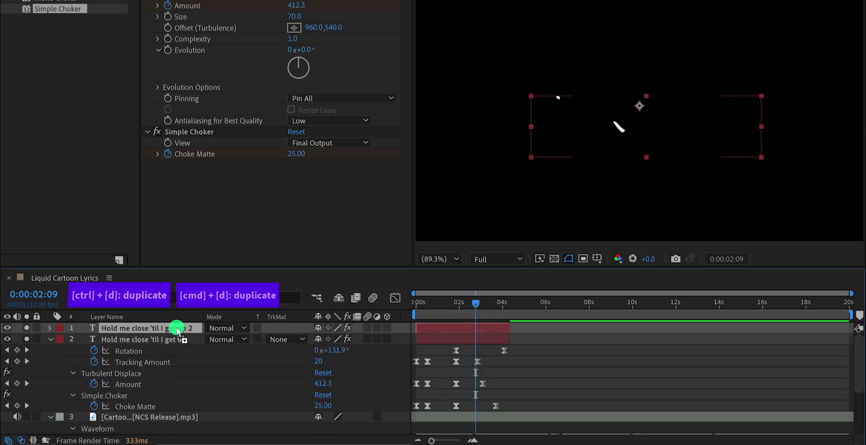
drag(440, 331, 528, 314)
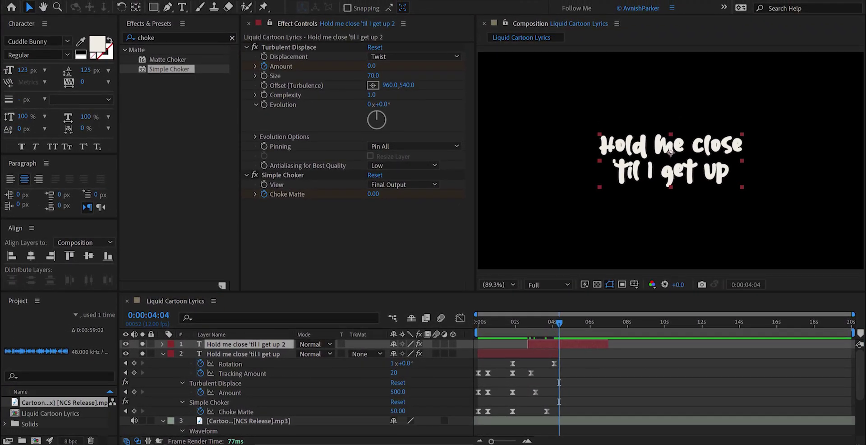
Replace the duplicate's text with "Time is barely on our side", broken into two lines after "barely", and center it in the composition.
double_click(630, 171)
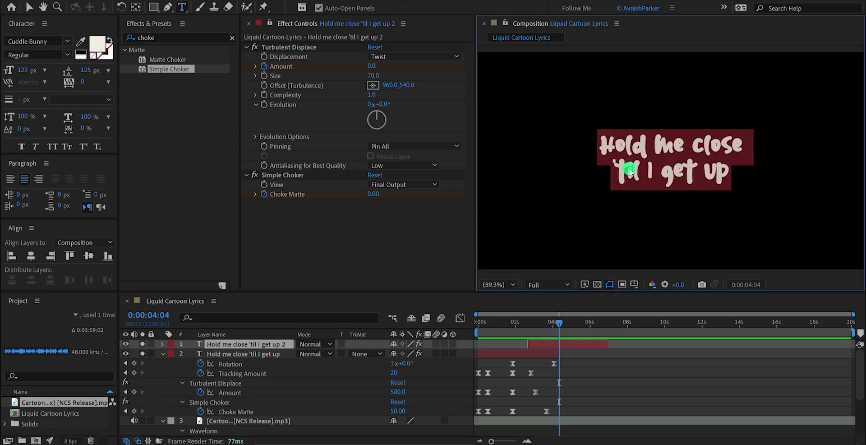
key(ctrl+v)
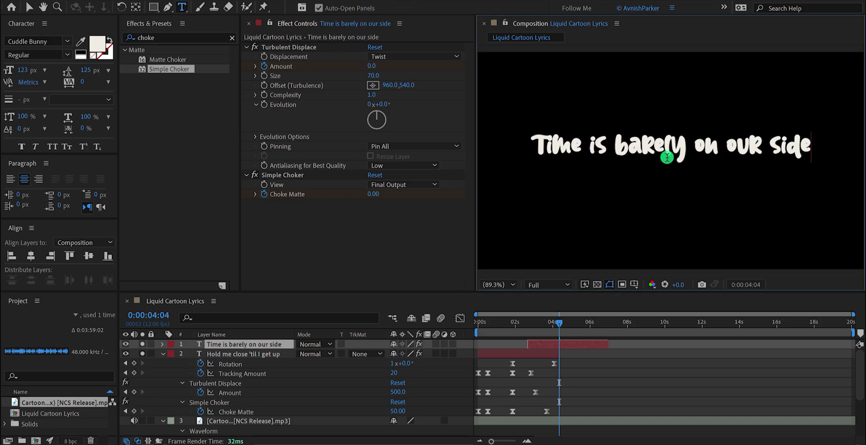
key(BackSpace)
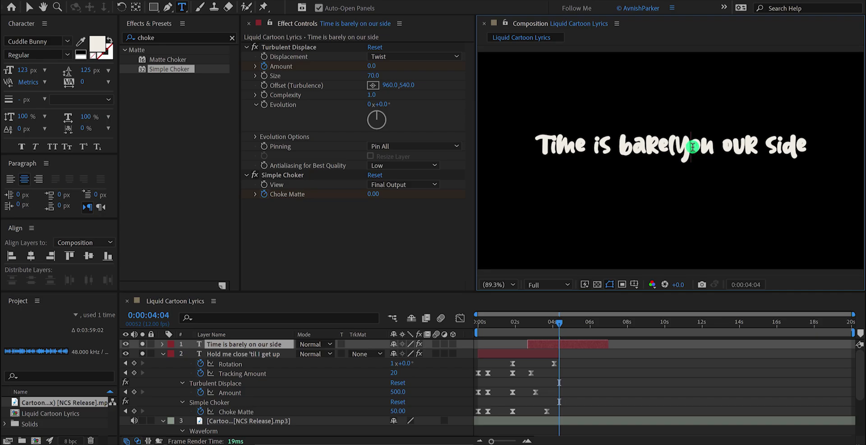
key(Return)
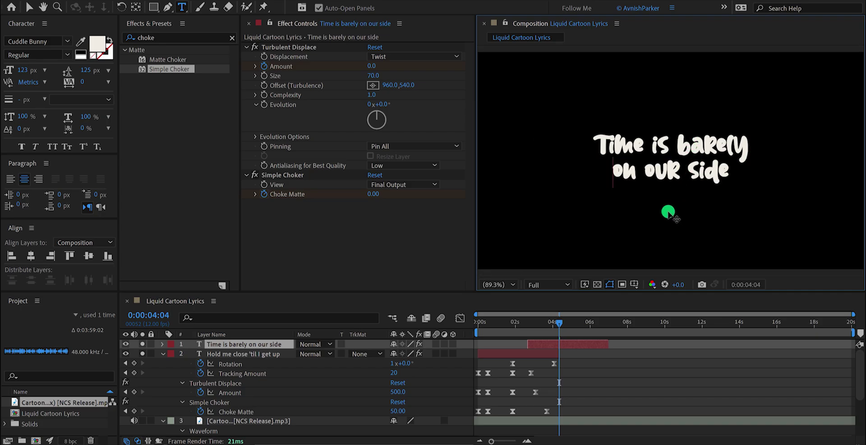
click(570, 345)
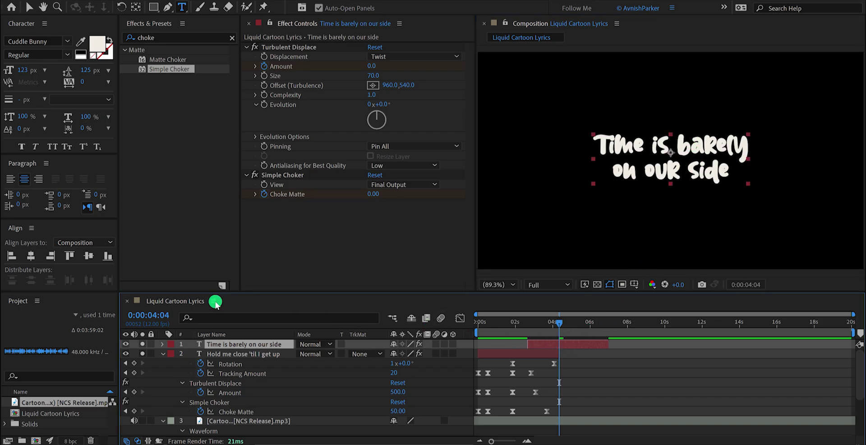
click(37, 259)
click(86, 258)
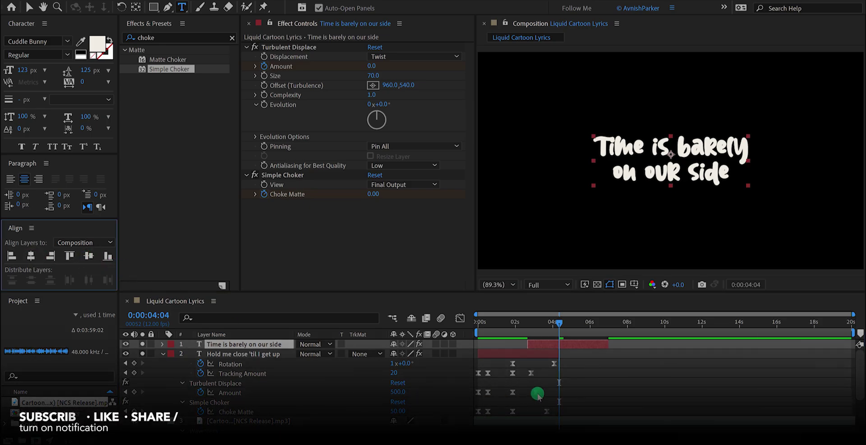
Preview the lyrics and trim the first text layer's end to about 0:00:03:07 and the second's to 0:00:06:00.
click(577, 361)
key(space)
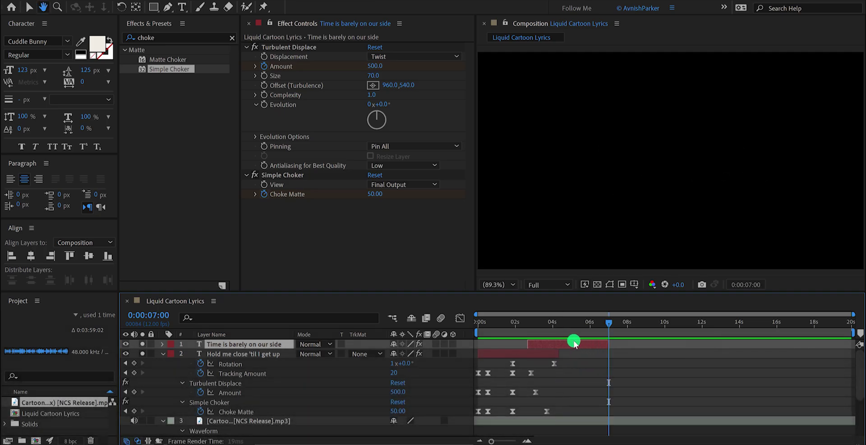
click(524, 326)
drag(528, 327, 546, 355)
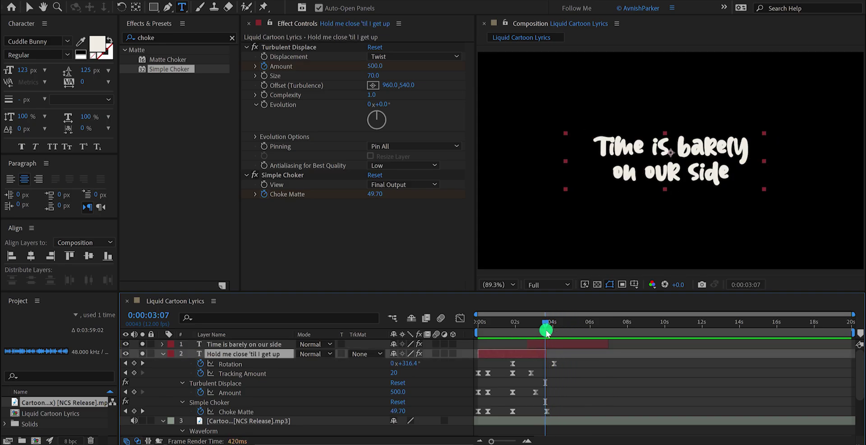
drag(544, 322, 595, 344)
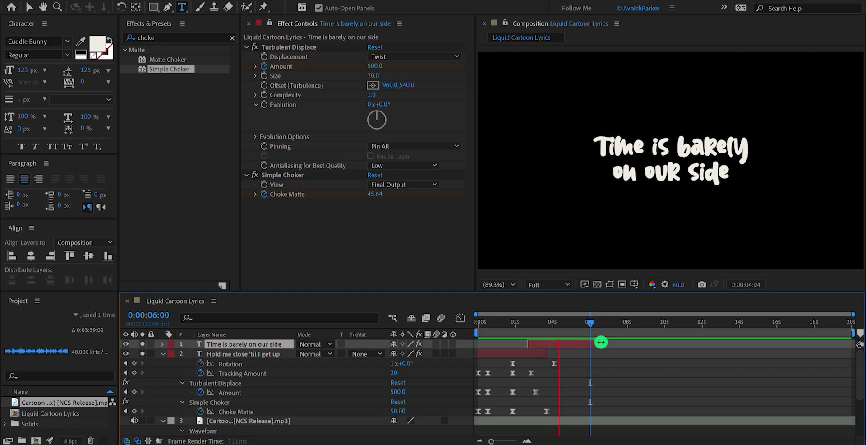
Shift the exit keyframes of "Time is barely on our side" to begin near 0:00:05:03, extend its end to about 7 s, and preview it.
key(space)
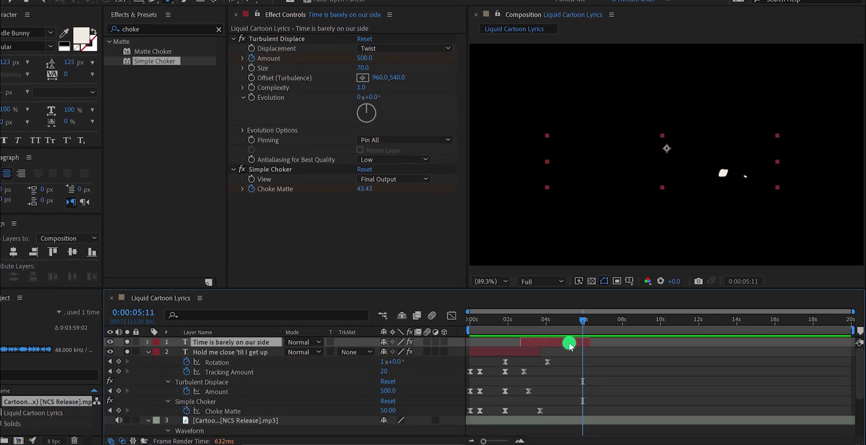
key(u)
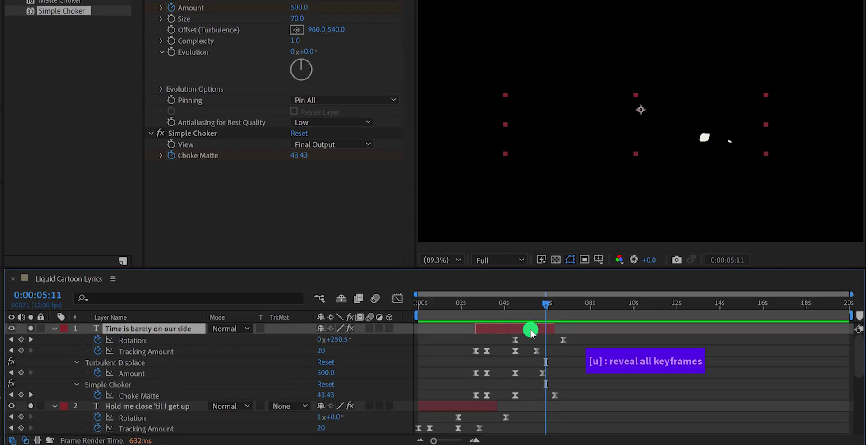
mouse_move(579, 335)
mouse_down()
mouse_move(560, 367)
mouse_move(511, 399)
mouse_move(525, 398)
mouse_move(534, 360)
mouse_move(548, 369)
mouse_move(570, 330)
mouse_up()
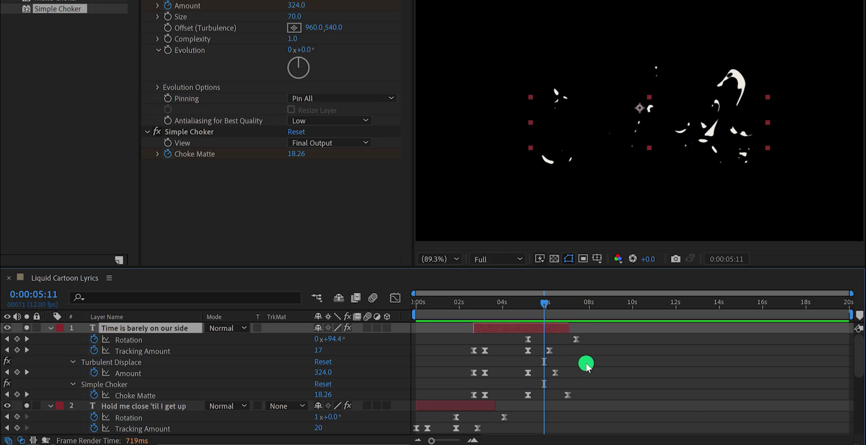
key(space)
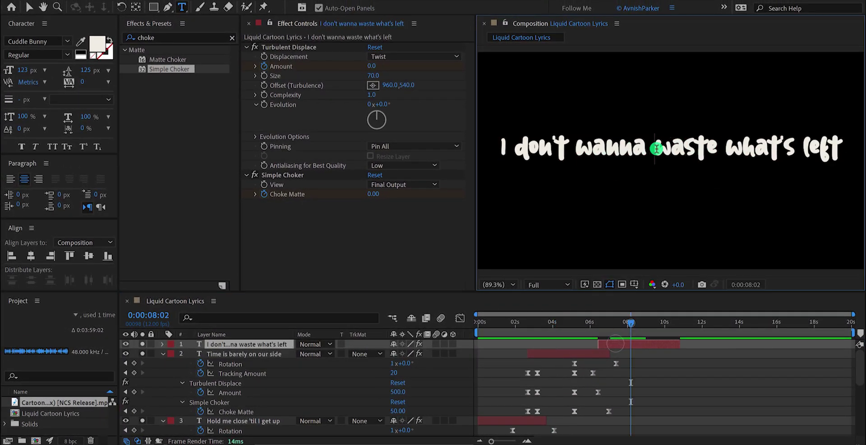
Break "I don't wanna waste what's left" after "wanna" and center it, then shift its exit keyframes to begin near 0:00:10:00.
click(691, 346)
click(692, 350)
key(u)
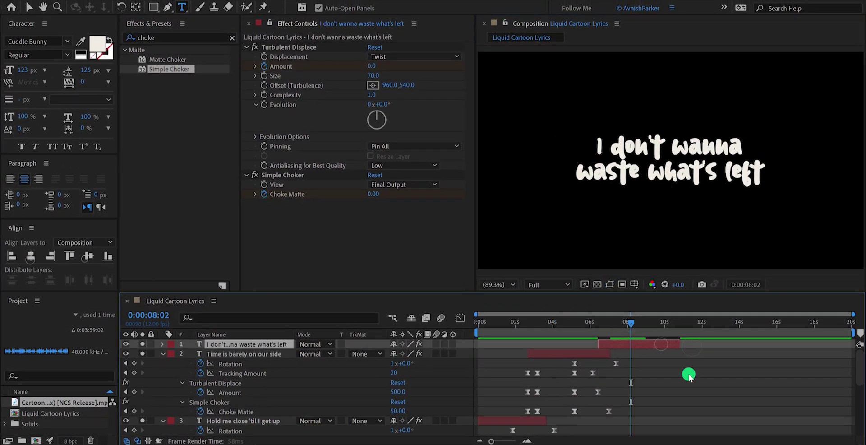
key(o)
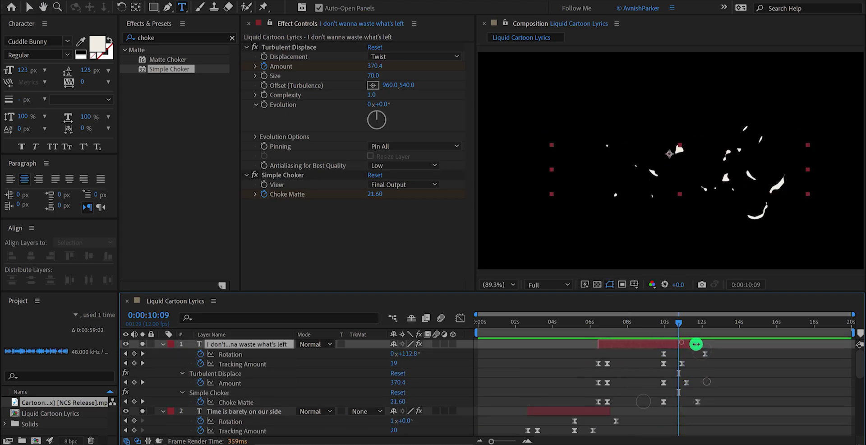
Duplicate the lyric layer as "The storms we chase are leading us", broken into two lines after "chase" and centered in the composition.
key(ctrl+d)
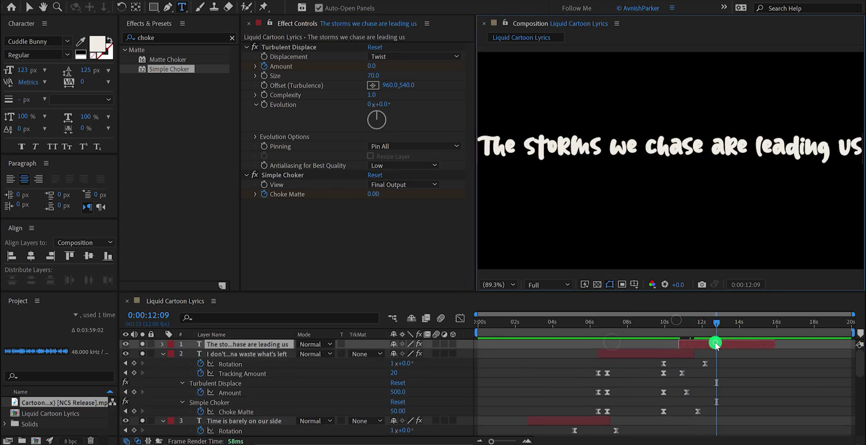
click(707, 150)
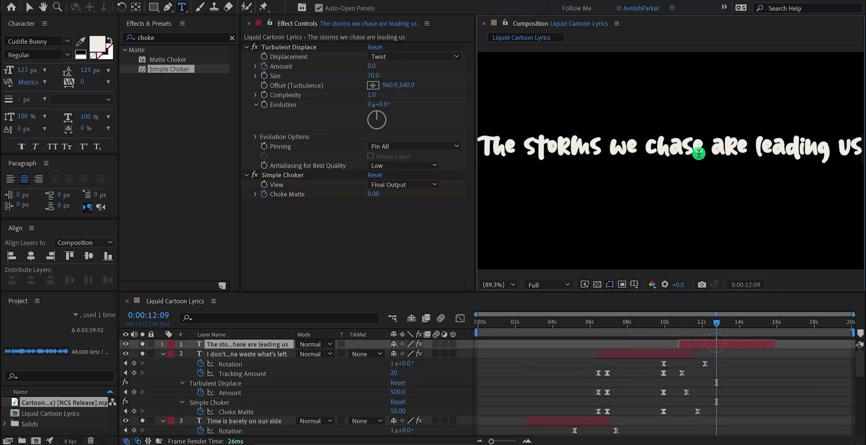
key(Return)
click(721, 344)
click(86, 255)
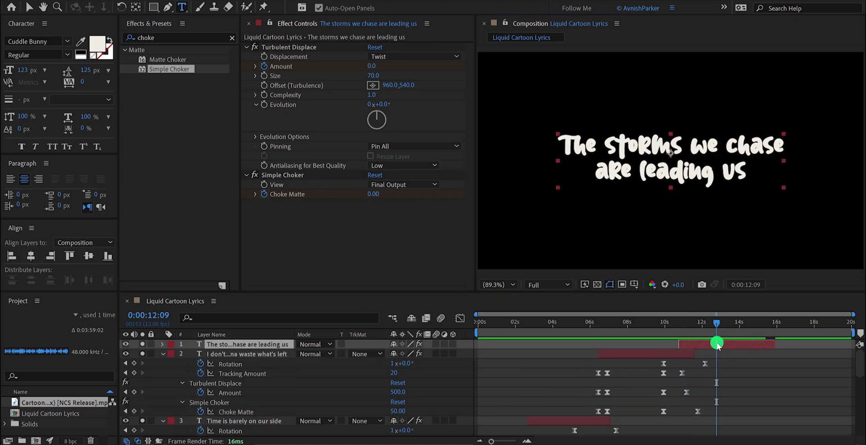
Shift the exit keyframes of "The storms we chase are leading us" to begin near 0:00:13:03 and preview the timing.
key(u)
click(626, 361)
key(space)
Duplicate the "The storms we chase are leading us" layer and slide the copy to start at about 0:00:14:00.
key(ctrl+d)
click(691, 347)
drag(692, 347, 752, 347)
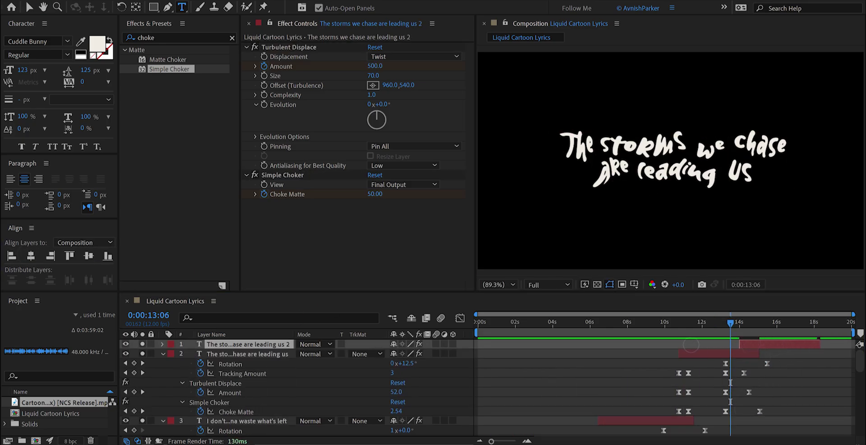
Replace the copy's text with "And love is all we'll ever trust,", broken after "all", center it in the composition and preview it.
click(773, 322)
double_click(770, 344)
text(And love is all we'll ever trust,)
click(662, 136)
key(Return)
click(31, 255)
click(88, 256)
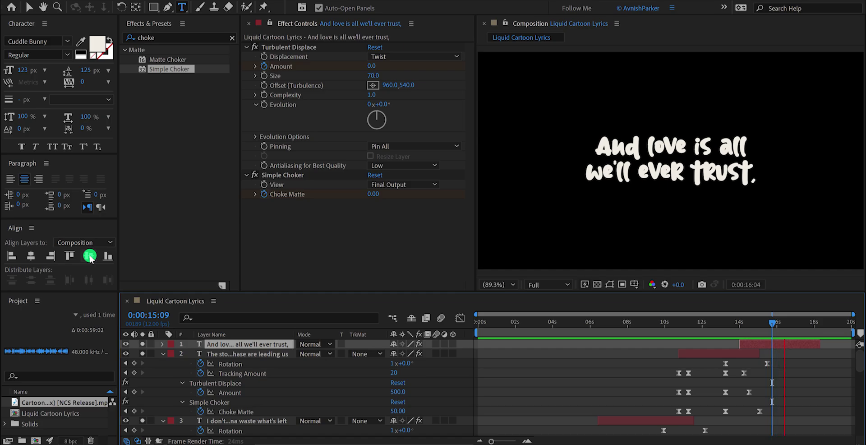
key(h)
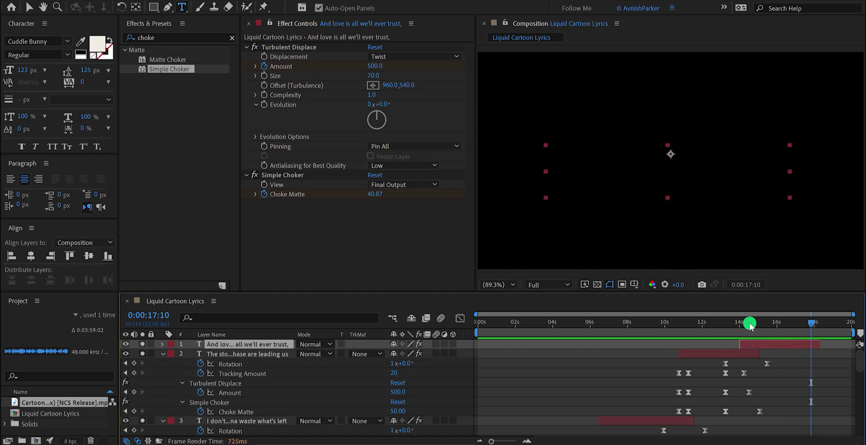
drag(750, 323, 757, 329)
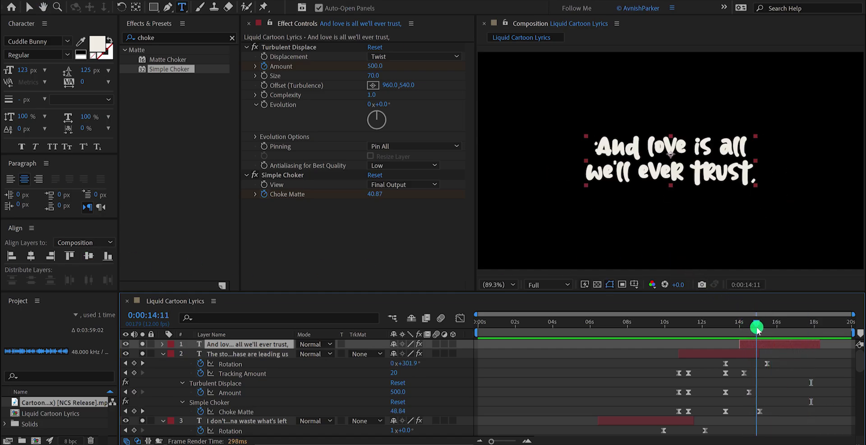
Collapse the keyframes of all layers and turn off solo for the five lyric text layers.
click(448, 381)
key(u)
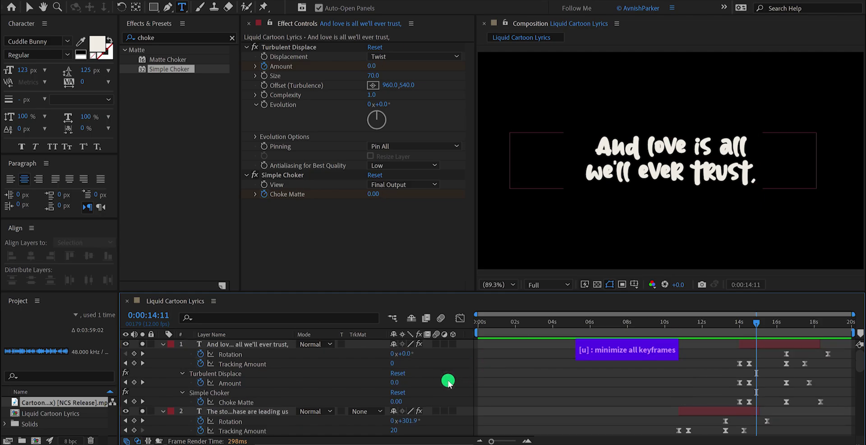
key(u)
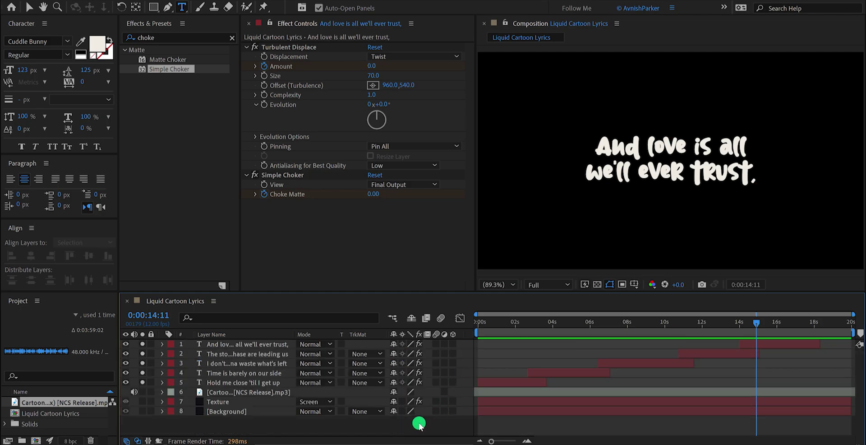
drag(142, 379, 145, 338)
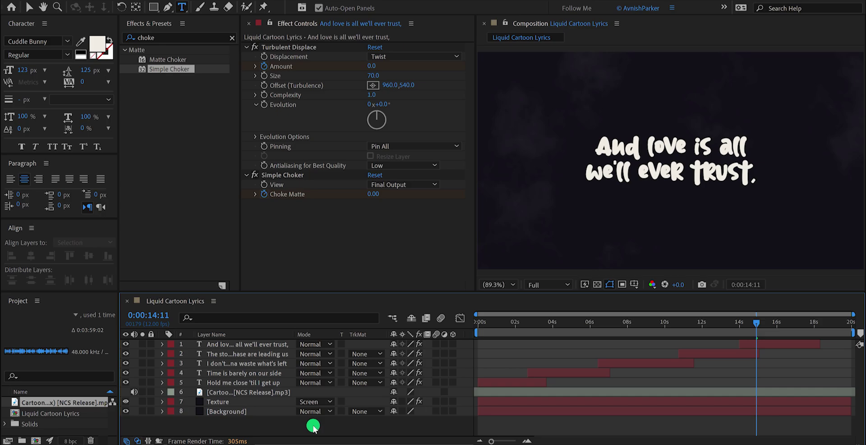
Choose the Pen tool and set its shape stroke color to the near-white ECEEF6.
click(168, 8)
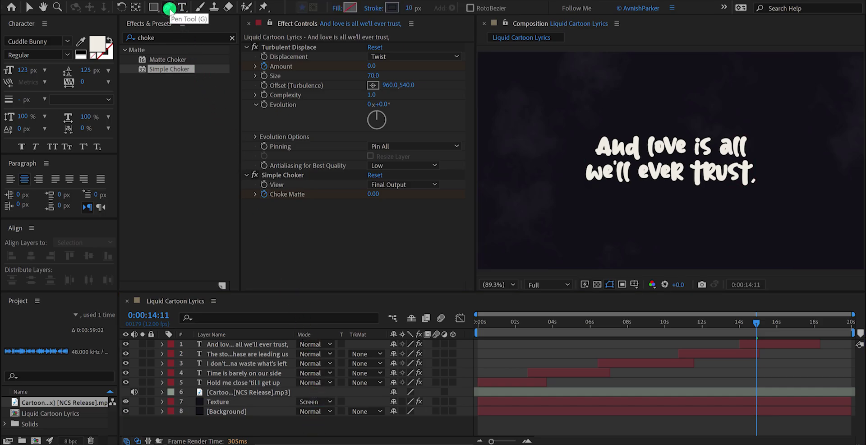
click(391, 8)
click(376, 45)
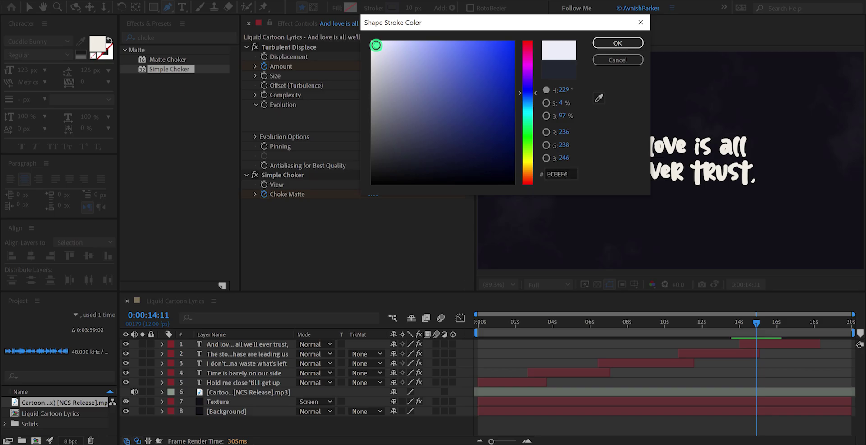
click(616, 42)
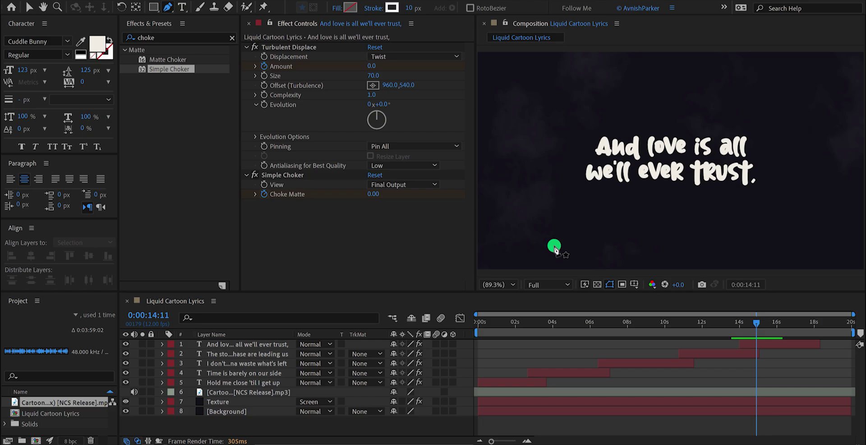
At 0:00:01:04, draw an open five-point curve sweeping beneath the "Hold me close 'til I get up" text and up its right side.
click(504, 322)
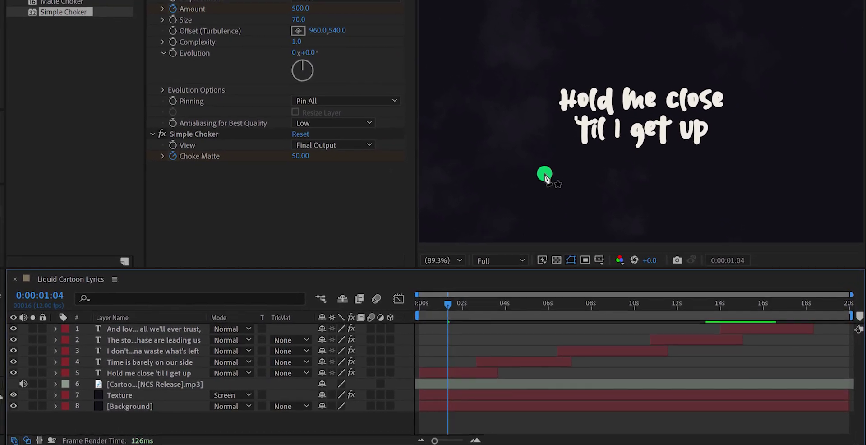
click(507, 193)
drag(597, 172, 646, 177)
drag(729, 179, 757, 166)
drag(792, 114, 813, 73)
click(789, 53)
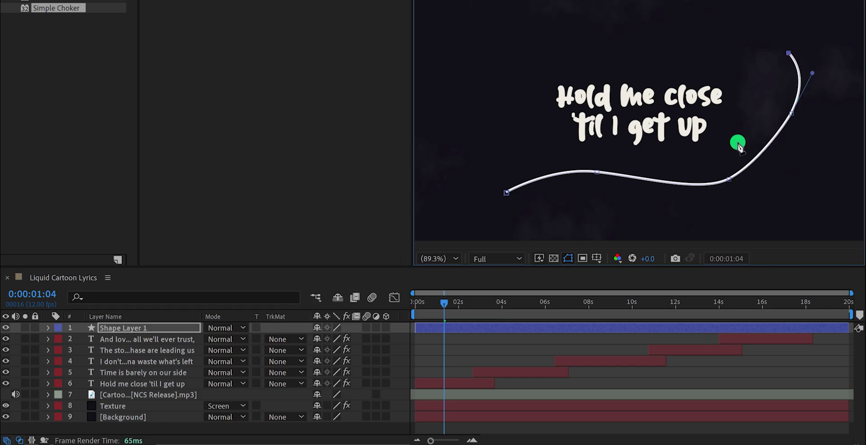
Rename the new shape layer as Line.
click(146, 329)
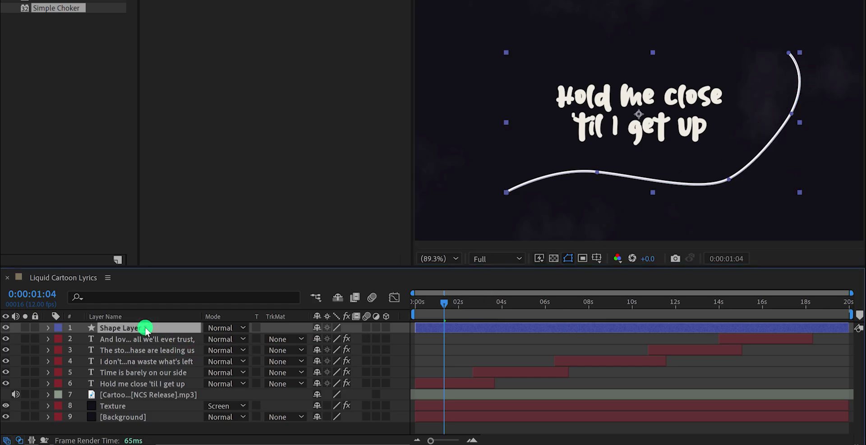
key(Return)
text(Line)
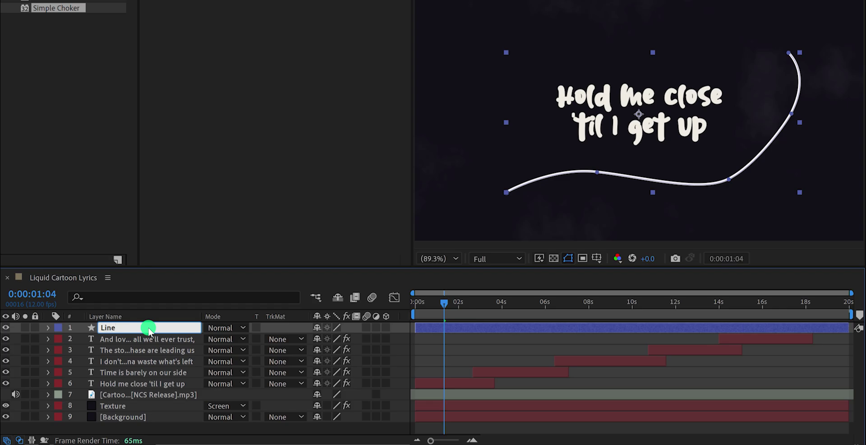
key(Return)
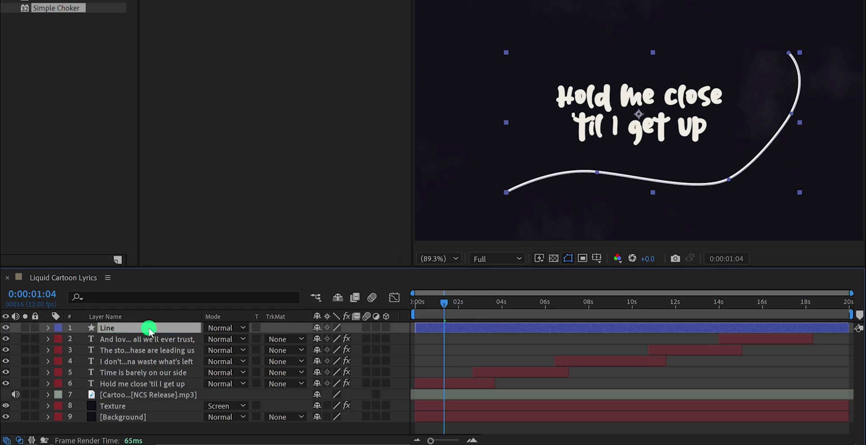
Add Trim Paths to the Line layer and expand its properties.
click(48, 328)
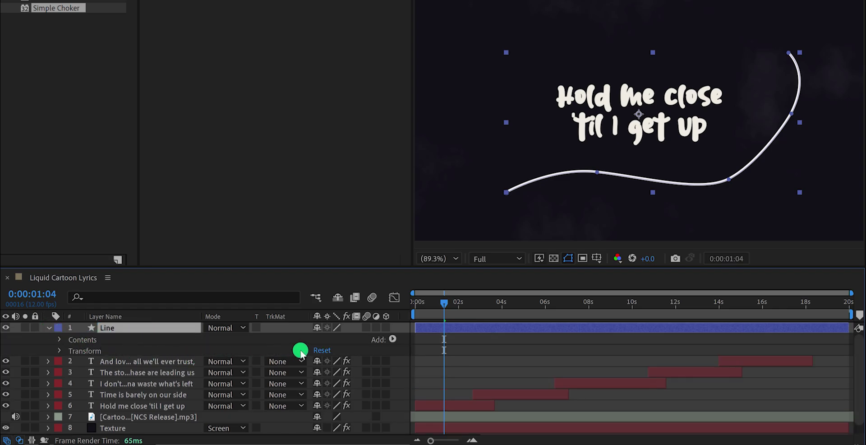
click(390, 341)
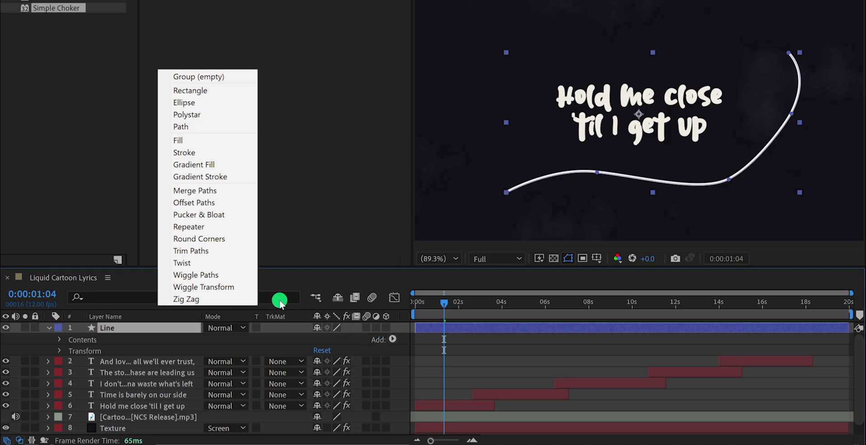
click(215, 251)
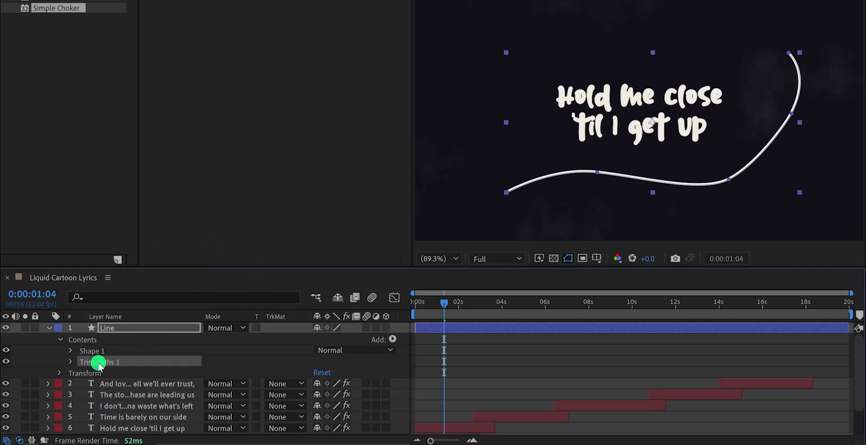
click(71, 361)
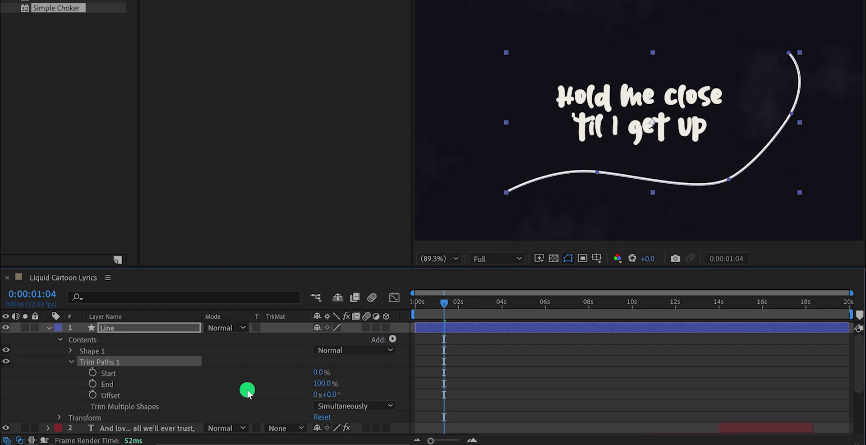
Keyframe the Line's Trim Paths End from 0% at 0:00:00:00 to 100% at 0:00:01:00, with Start following two frames behind.
click(322, 383)
text(0)
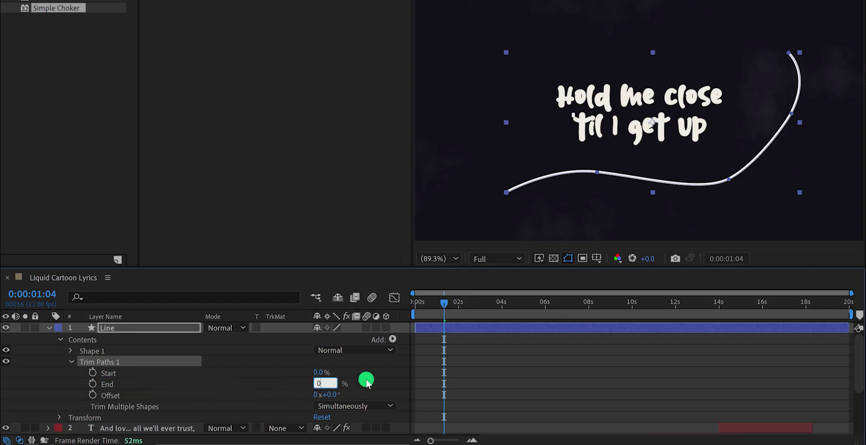
key(Return)
drag(431, 304, 408, 306)
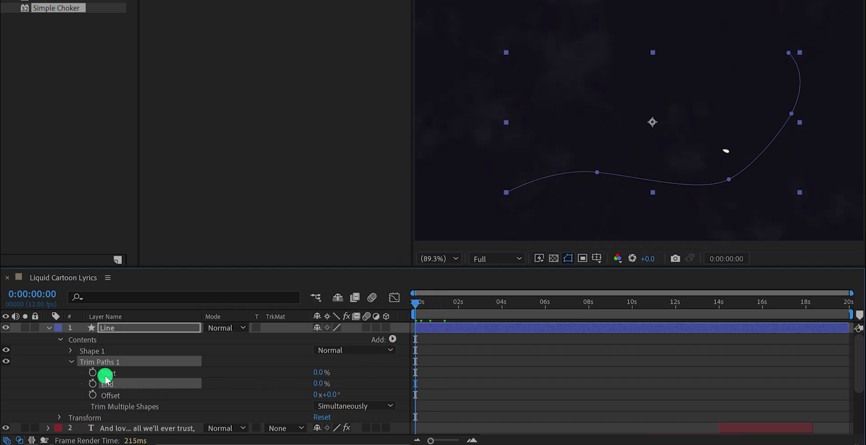
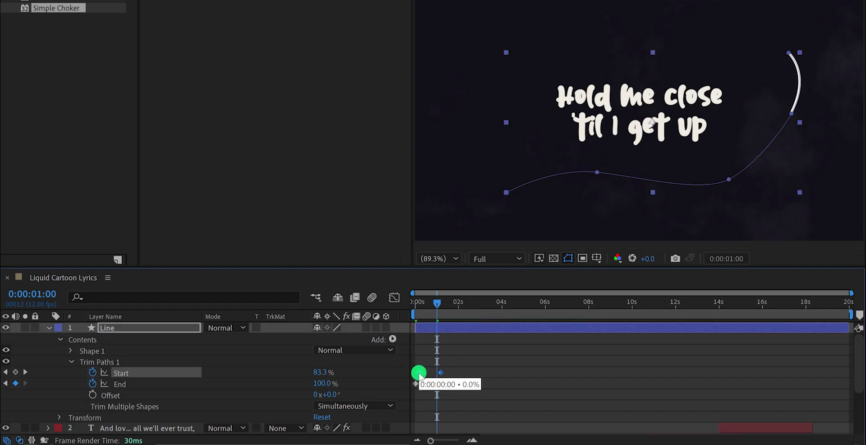
click(419, 372)
click(457, 370)
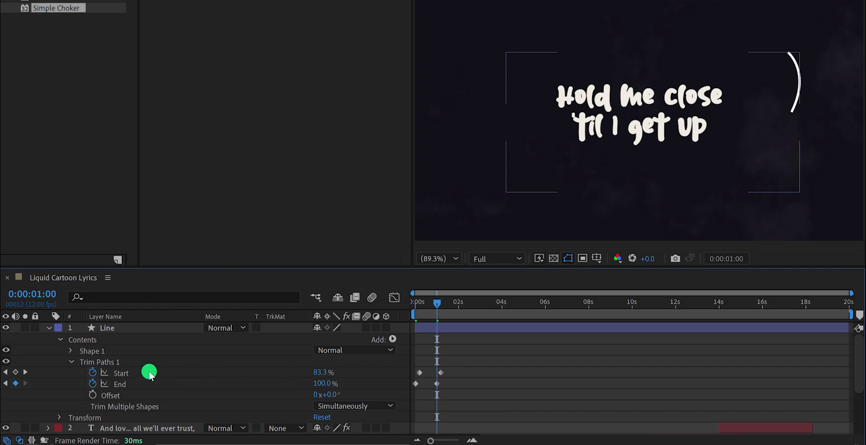
Solo the Line layer, preview its trim animation and scrub to 0:00:00:08.
click(24, 328)
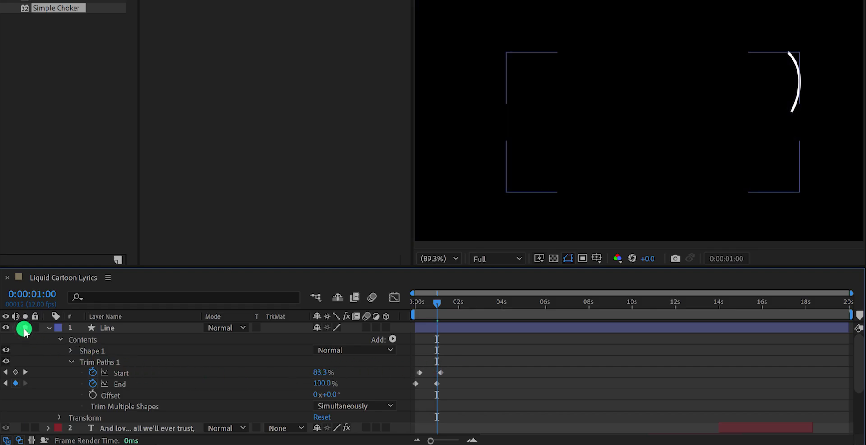
key(space)
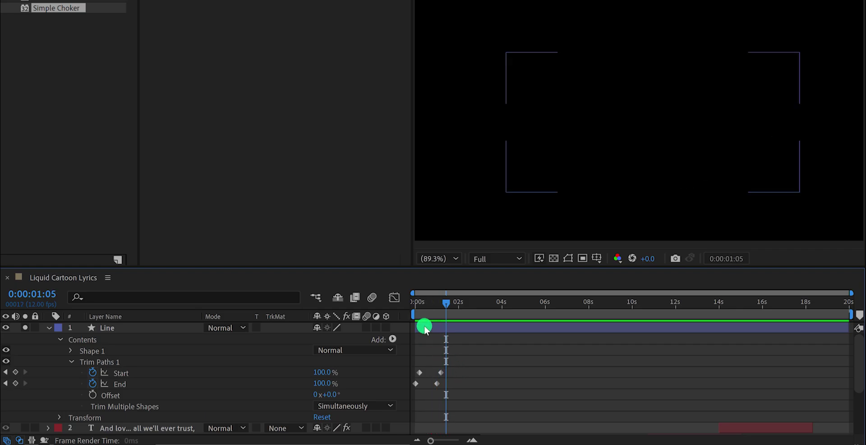
mouse_move(418, 309)
mouse_down()
mouse_move(404, 313)
mouse_move(429, 312)
mouse_up()
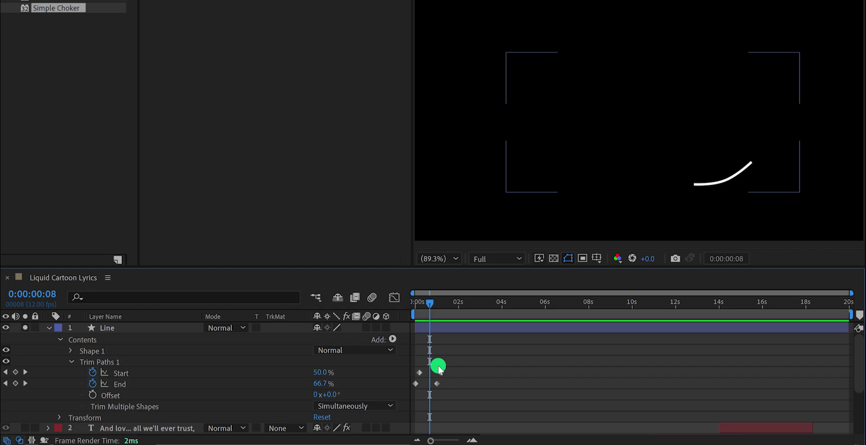
Apply Easy Ease to the Line's Trim Paths Start and End keyframes and shift both final keyframes slightly later.
drag(455, 366, 412, 388)
key(F9)
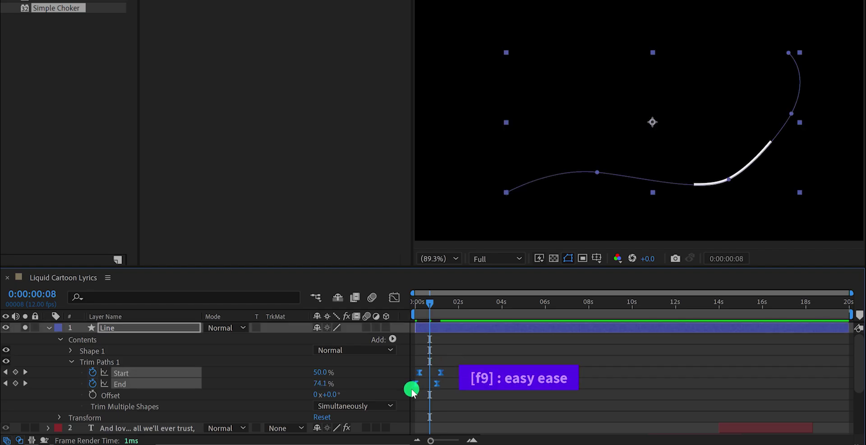
click(441, 372)
shift+click(436, 385)
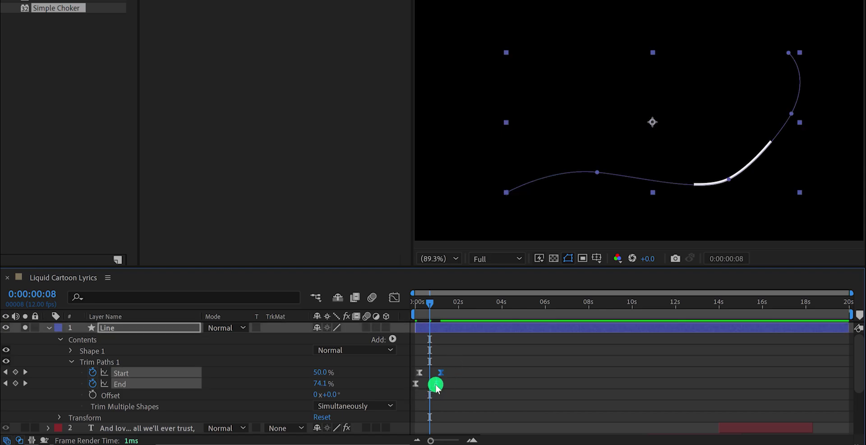
mouse_move(438, 387)
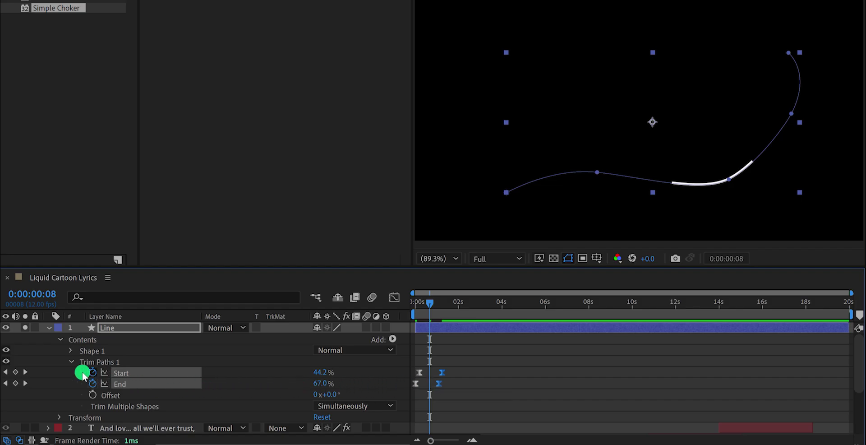
Set the Line Cap of the Line layer's stroke to Round Cap.
click(70, 362)
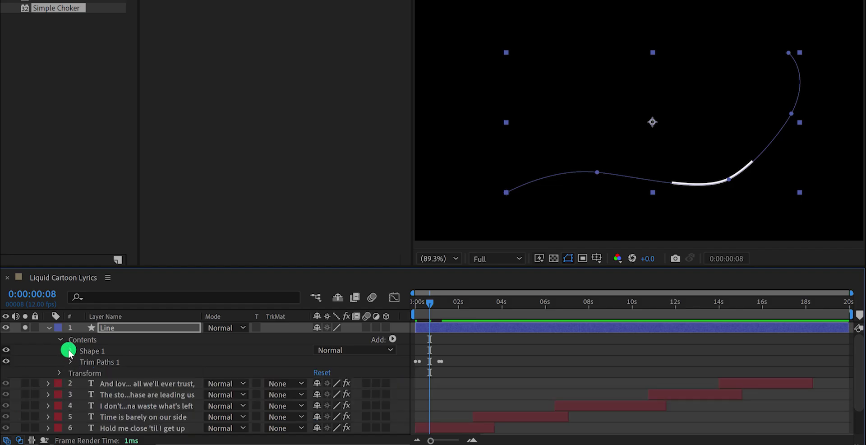
click(70, 352)
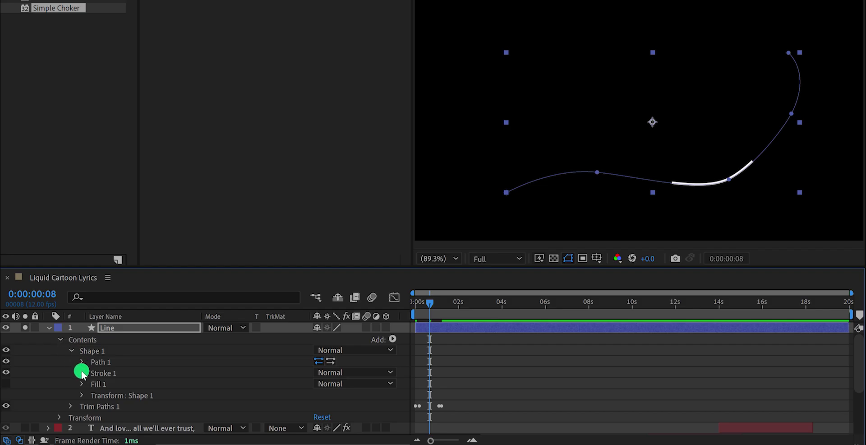
click(82, 373)
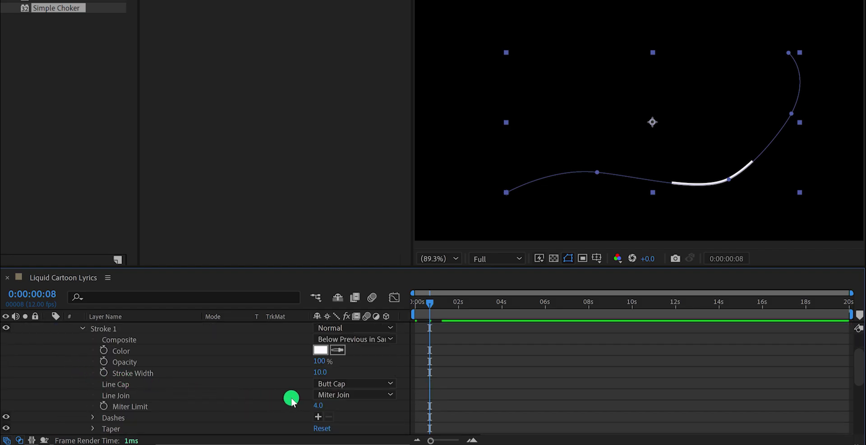
click(354, 385)
click(372, 407)
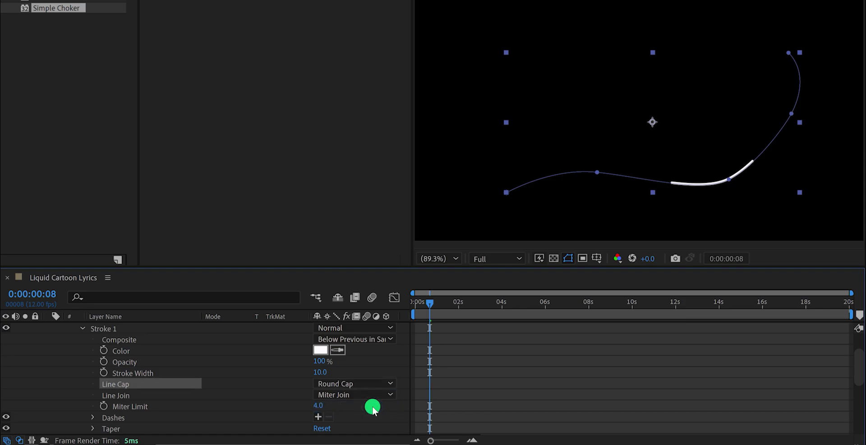
Set the stroke's Taper Start Length to 50% on the Line layer.
scroll(149, 395, down, 1)
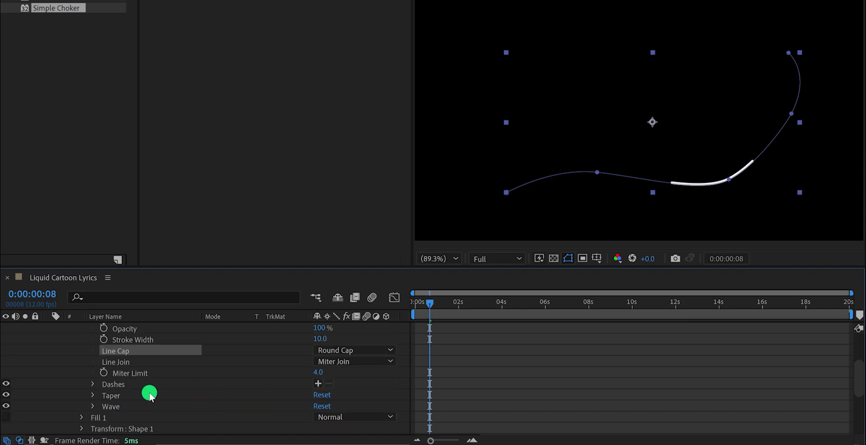
click(108, 398)
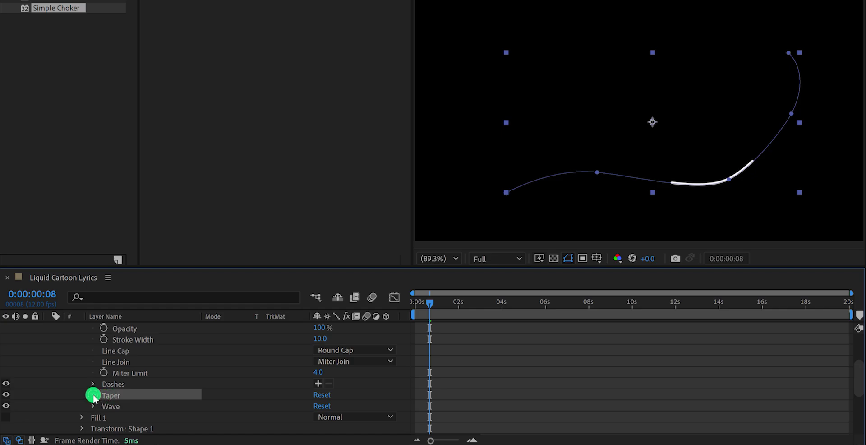
click(93, 395)
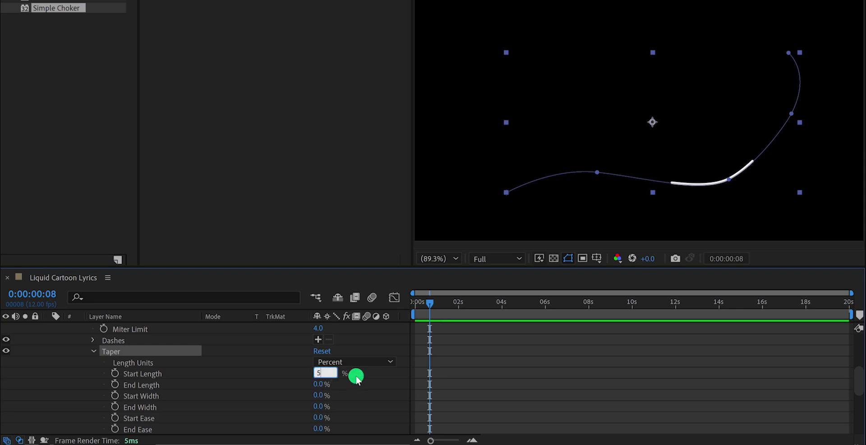
key(Return)
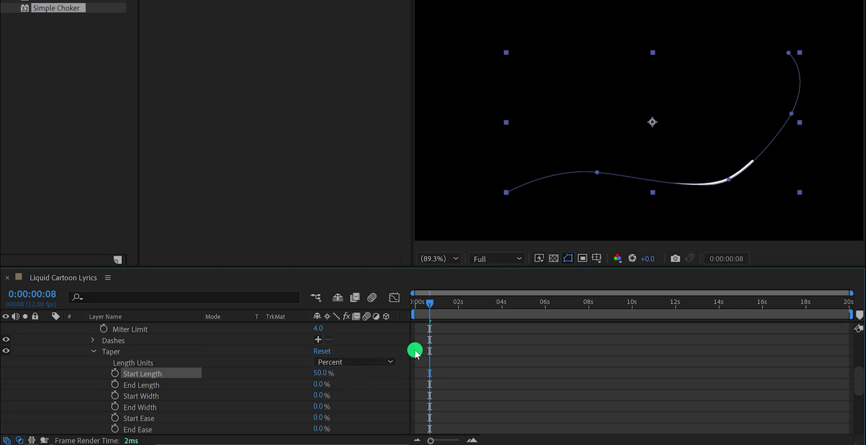
click(228, 367)
Find the Roughen Edges effect by searching for "edge" and apply it to the Line layer.
scroll(220, 366, up, 4)
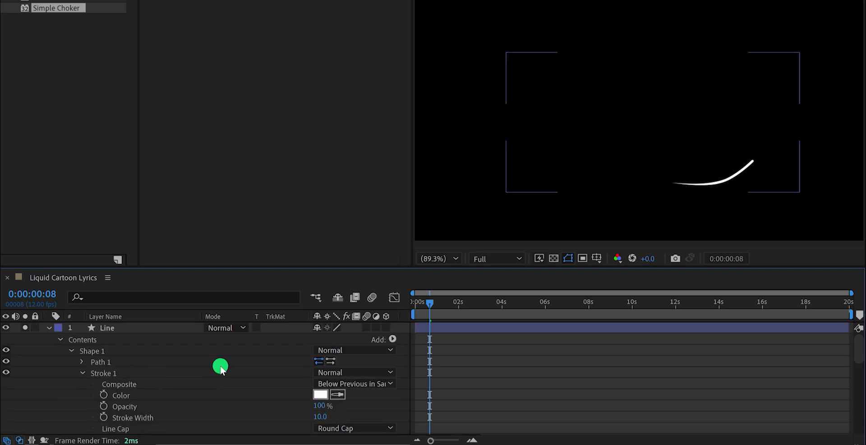
click(150, 327)
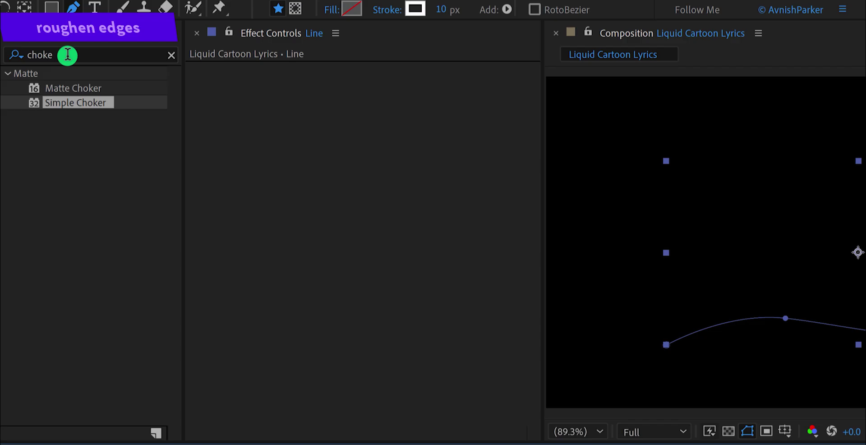
double_click(68, 54)
text(edg)
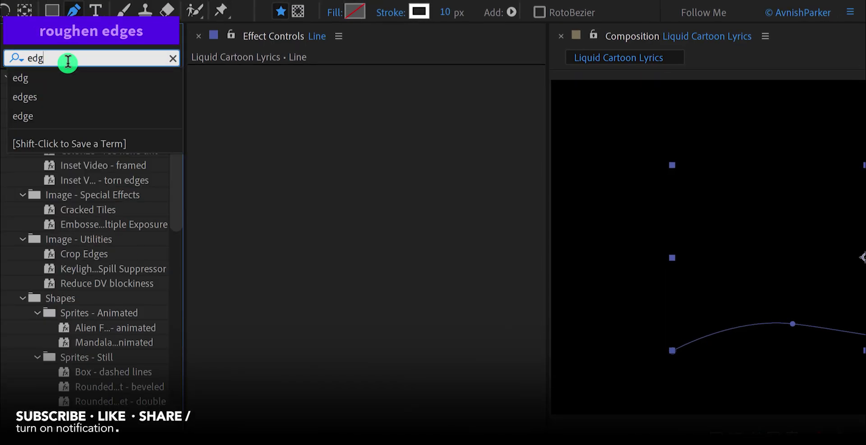
text(e)
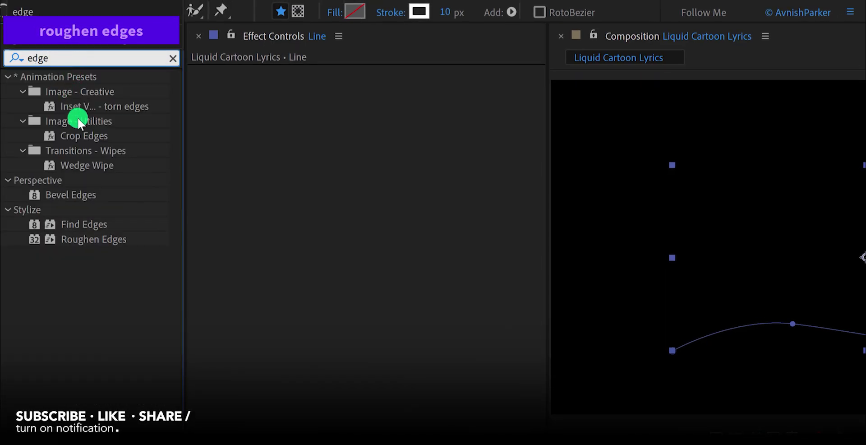
drag(80, 238, 282, 197)
key(v)
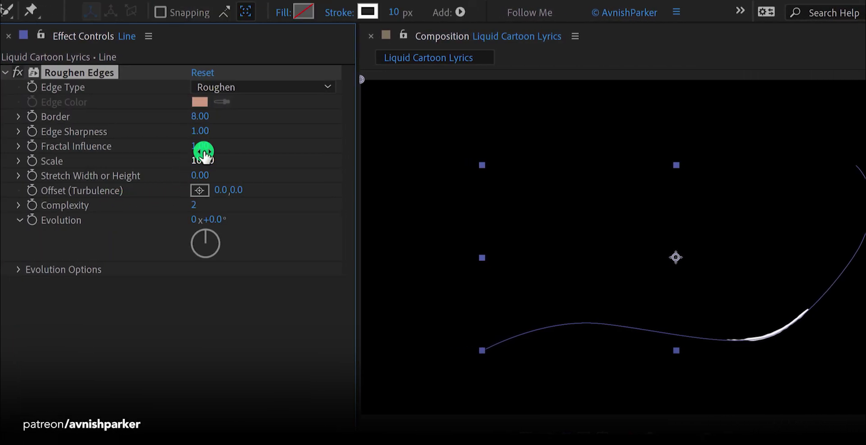
Set the Roughen Edges Border to 3 on the Line layer.
click(201, 117)
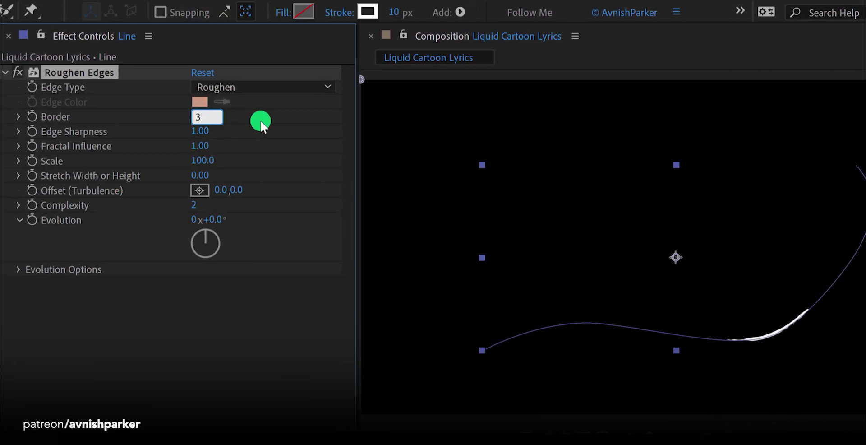
text(3)
key(Return)
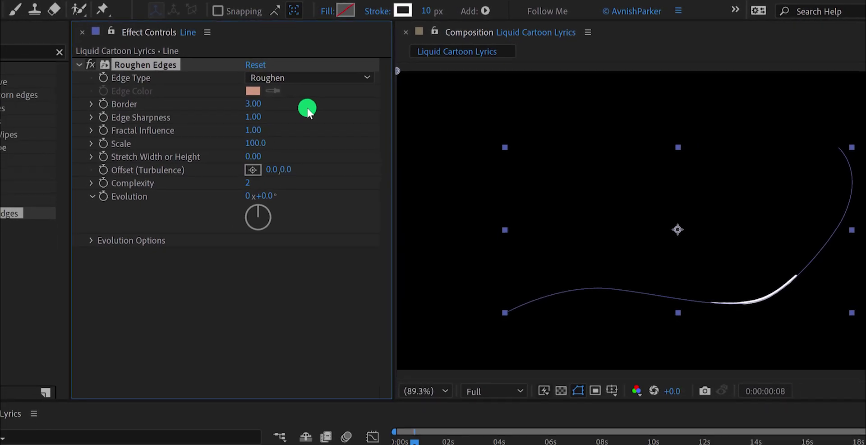
click(506, 361)
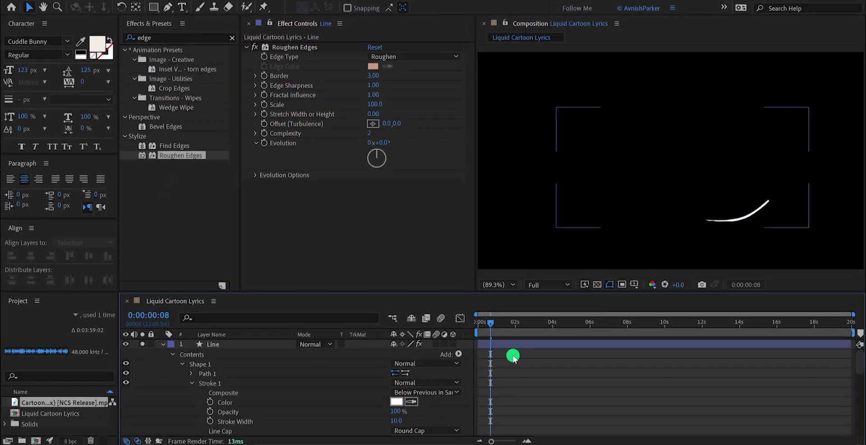
Collapse and unsolo the Line layer, preview it with the lyrics and scrub to 0:00:00:06.
click(161, 345)
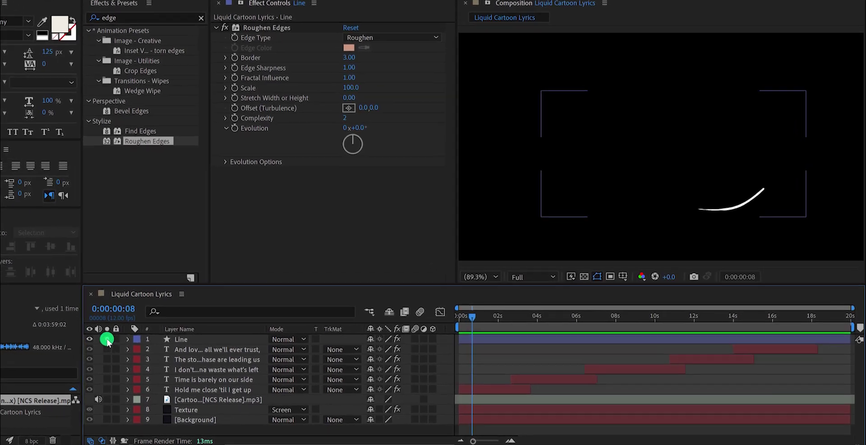
click(107, 339)
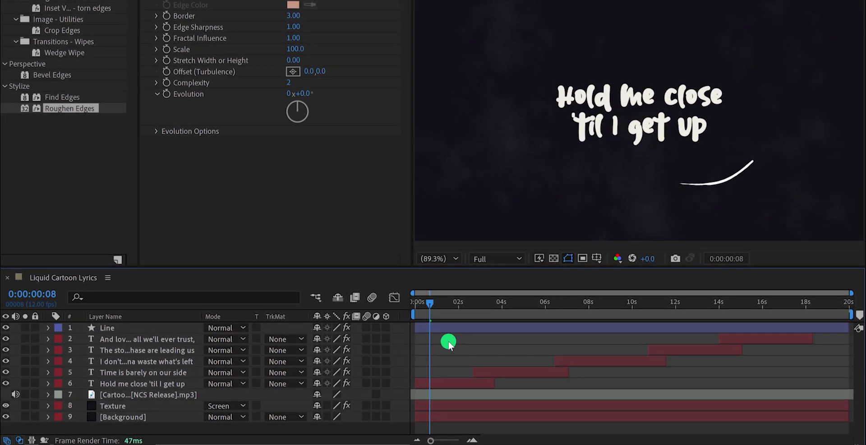
key(space)
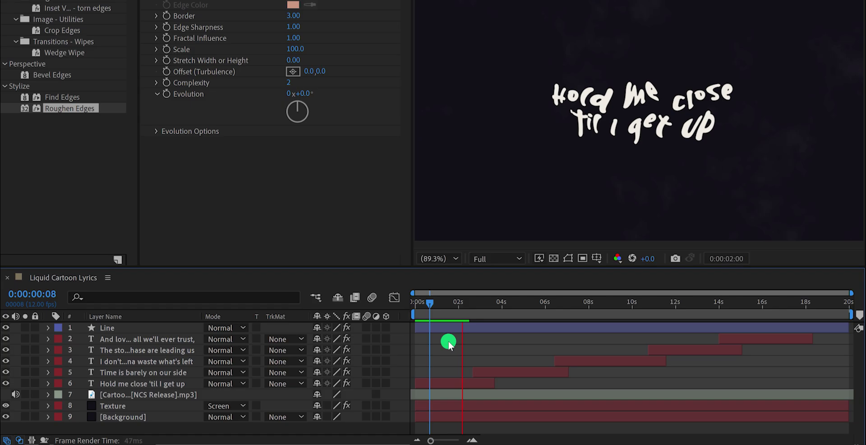
mouse_move(420, 302)
mouse_down()
mouse_move(433, 304)
mouse_move(426, 312)
mouse_up()
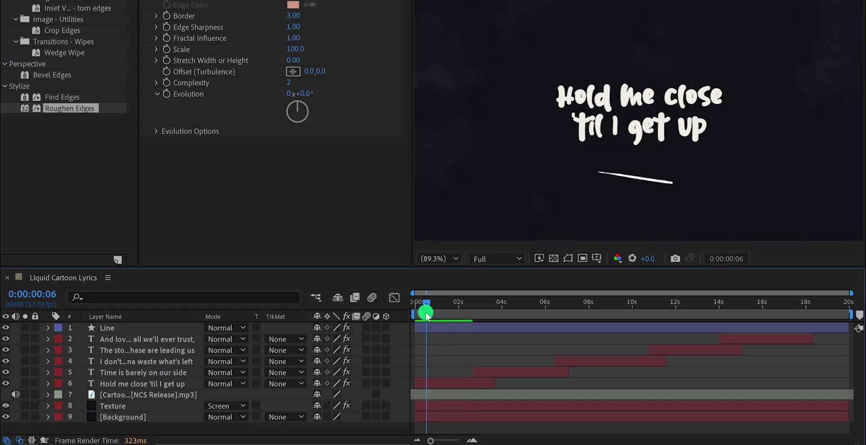
Reveal the Line layer's keyframes, split the layer at 0:00:01:07 and delete the part after the split.
click(434, 327)
key(u)
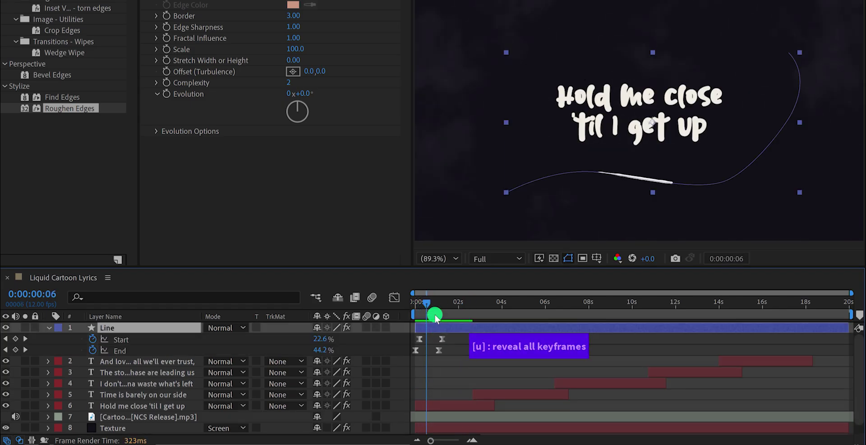
drag(429, 307, 451, 315)
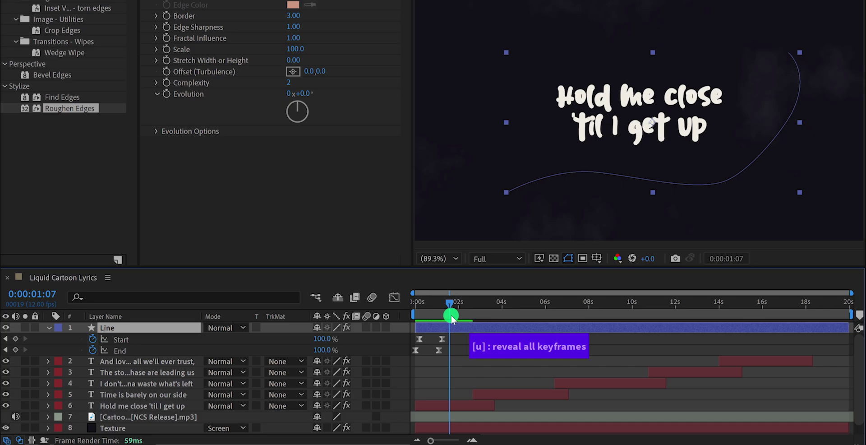
click(454, 331)
key(ctrl+shift+d)
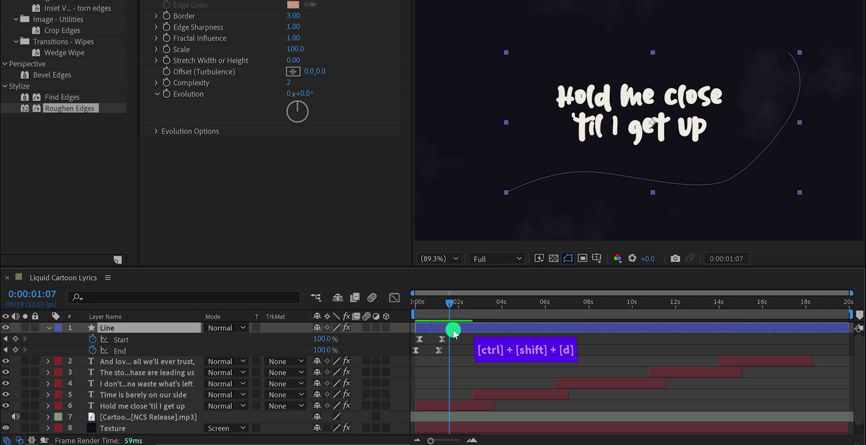
key(ctrl+shift+d)
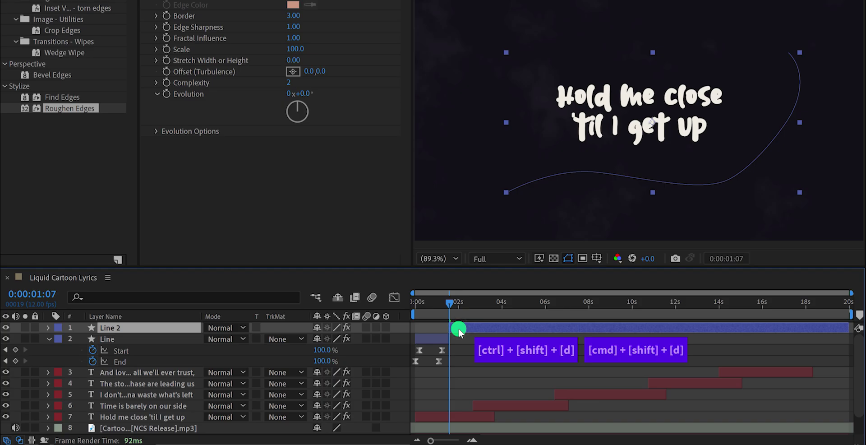
key(Delete)
At 0:00:00:09, move the Line up and slightly left, closer to the lyric text, and preview the result.
click(432, 305)
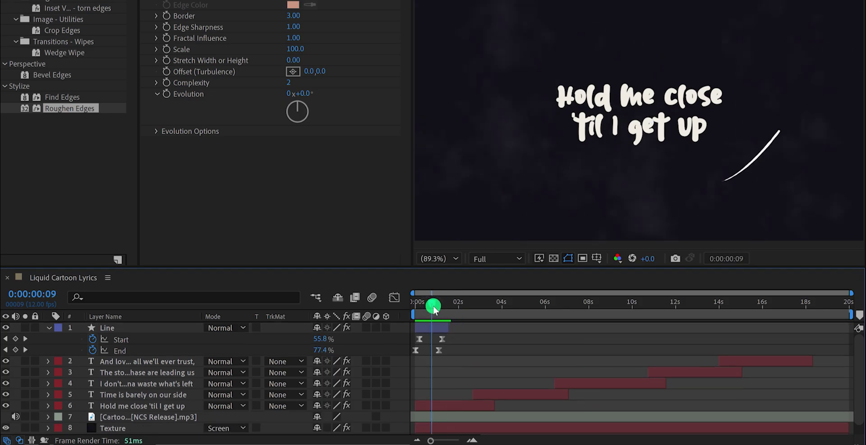
click(436, 328)
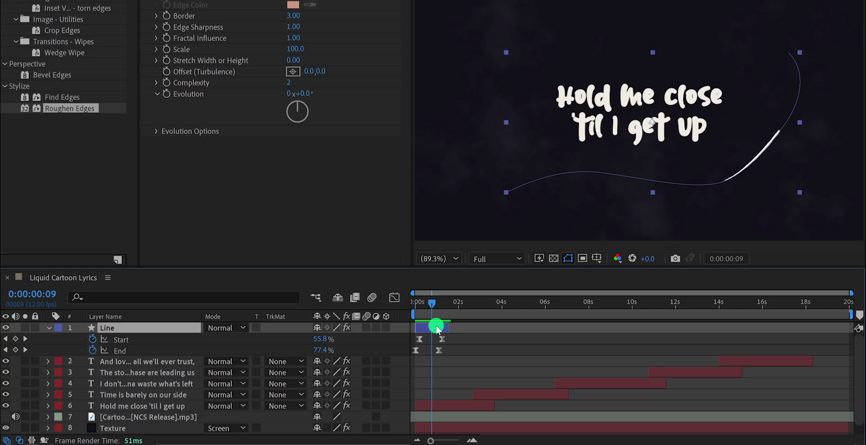
click(447, 335)
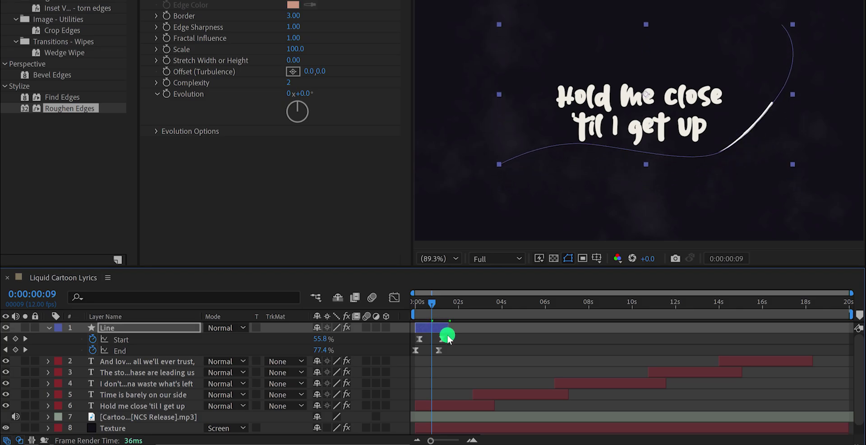
click(457, 337)
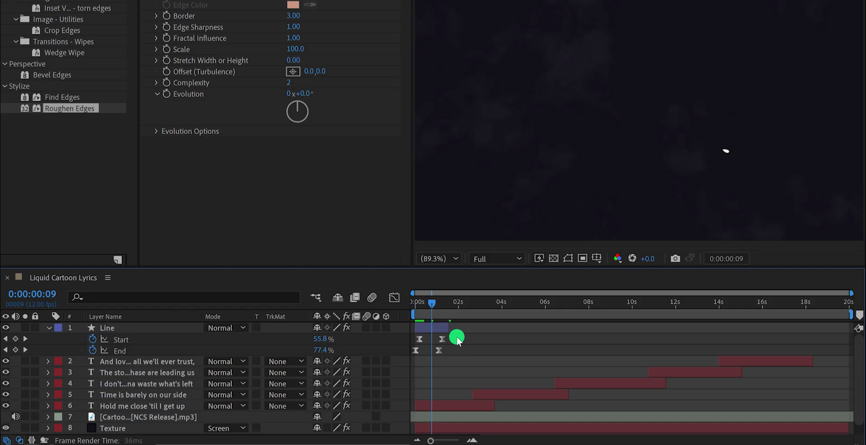
key(space)
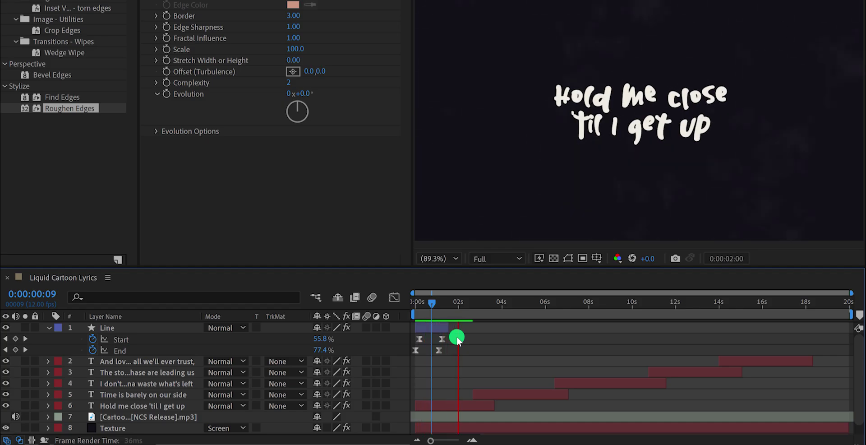
key(space)
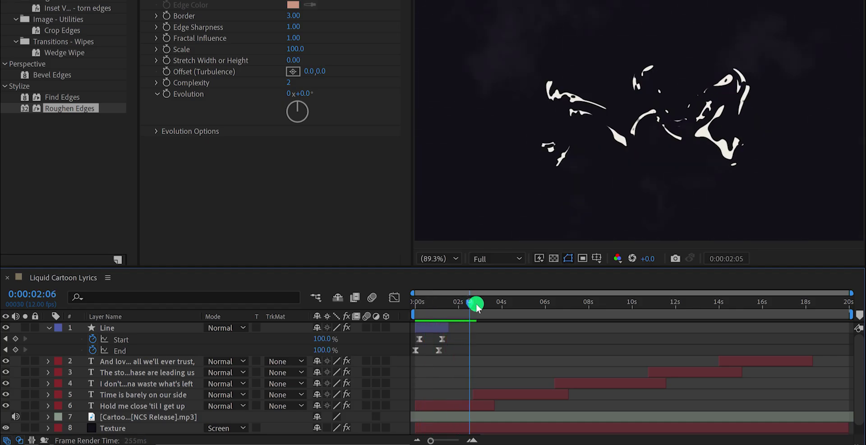
Scrub to 0:00:03:06, where the second lyric line shows, and duplicate the Line layer.
drag(476, 305, 490, 308)
click(430, 330)
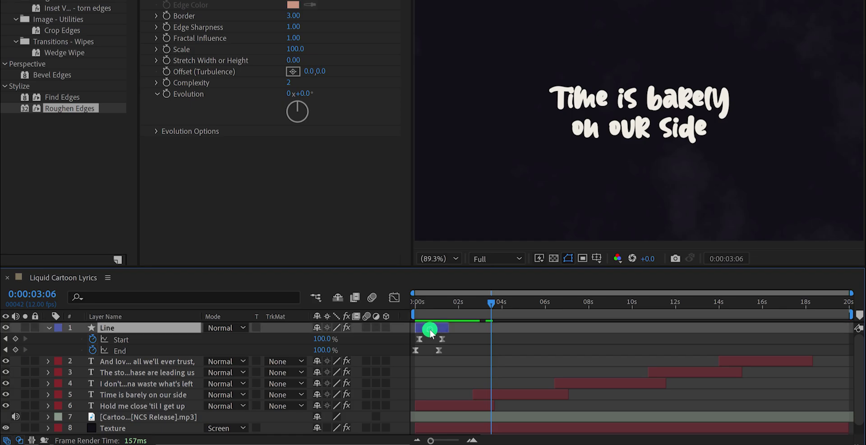
key(ctrl+d)
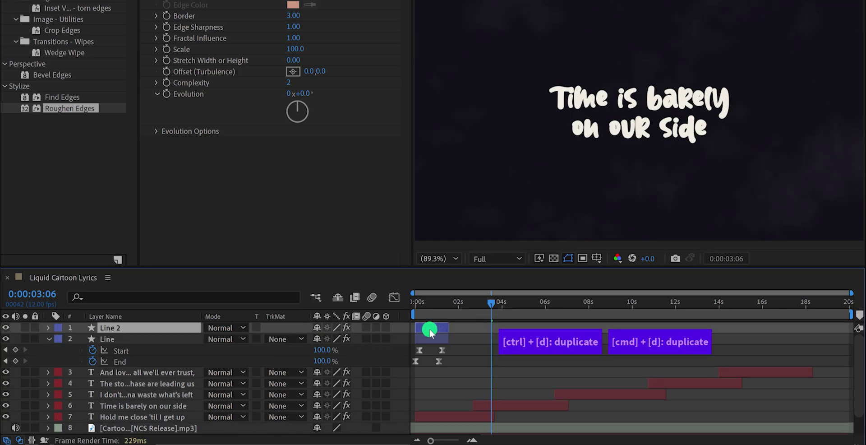
Shift the Line 2 layer to begin at about 3 seconds and reshape its path to curve around the second lyric's left side and top.
drag(430, 330, 487, 332)
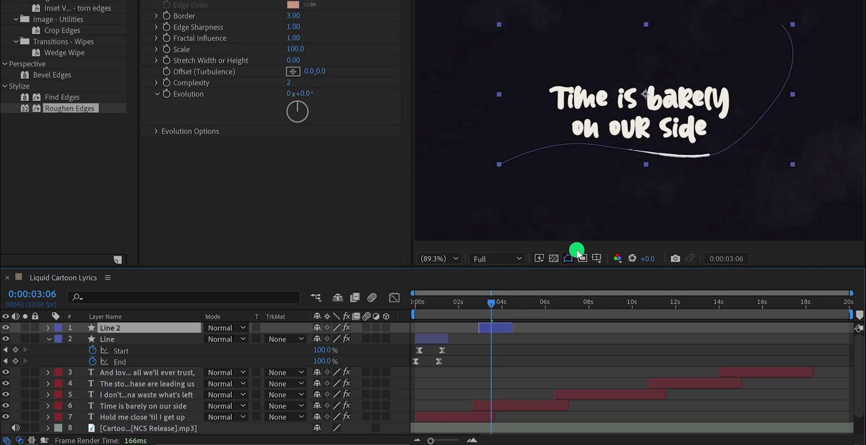
key(g)
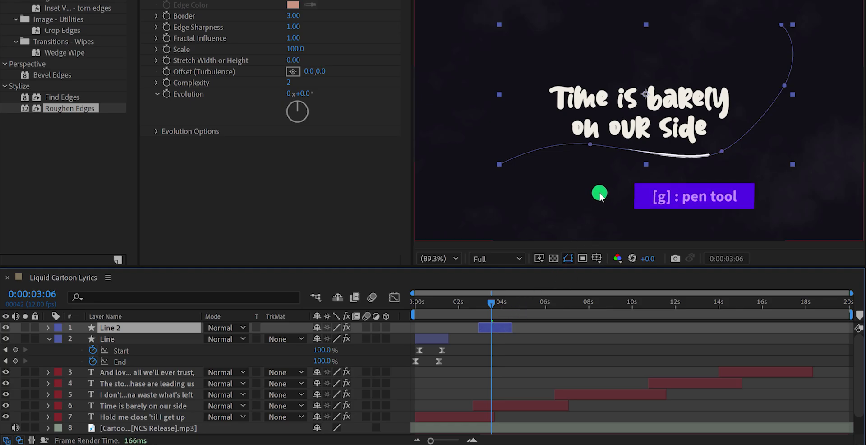
click(724, 154)
drag(724, 154, 560, 64)
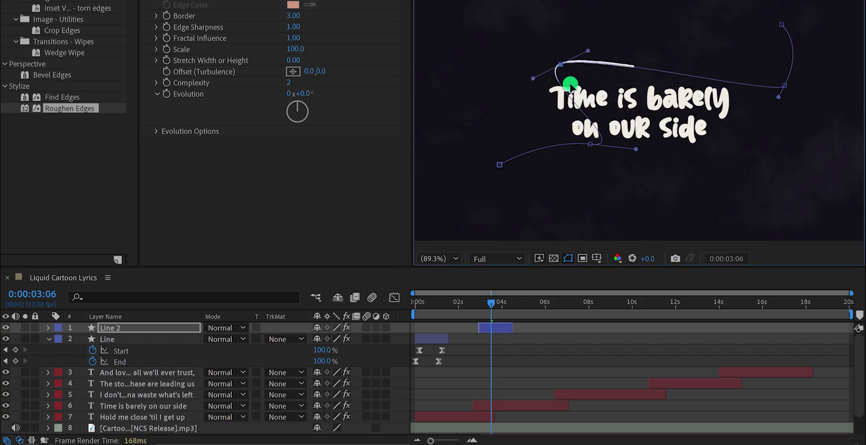
drag(590, 144, 541, 143)
drag(782, 24, 740, 30)
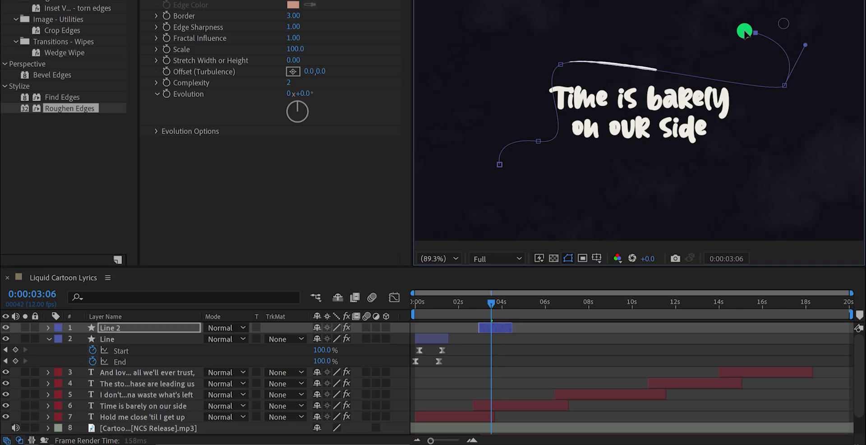
drag(784, 85, 743, 54)
click(547, 66)
drag(546, 64, 650, 25)
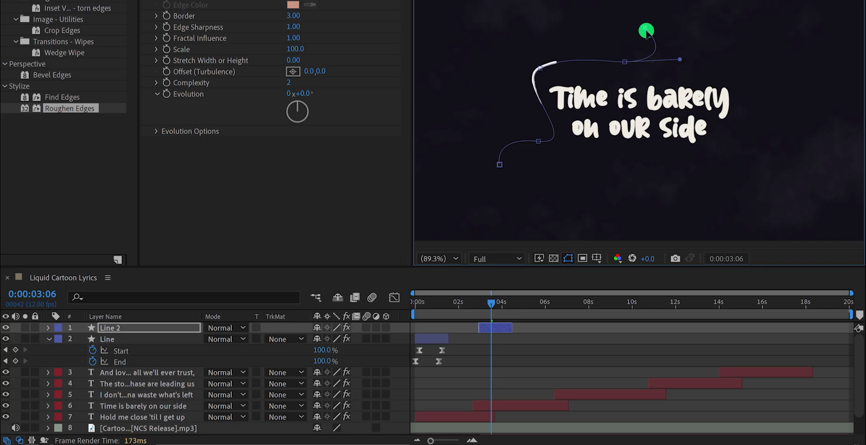
Preview the animation, return to 0:00:03:10, deselect Line 2 and collapse the Line layer's properties.
key(space)
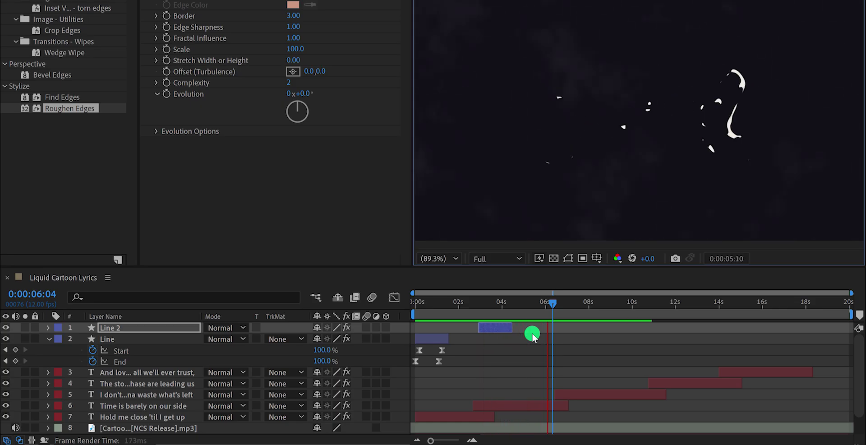
click(498, 303)
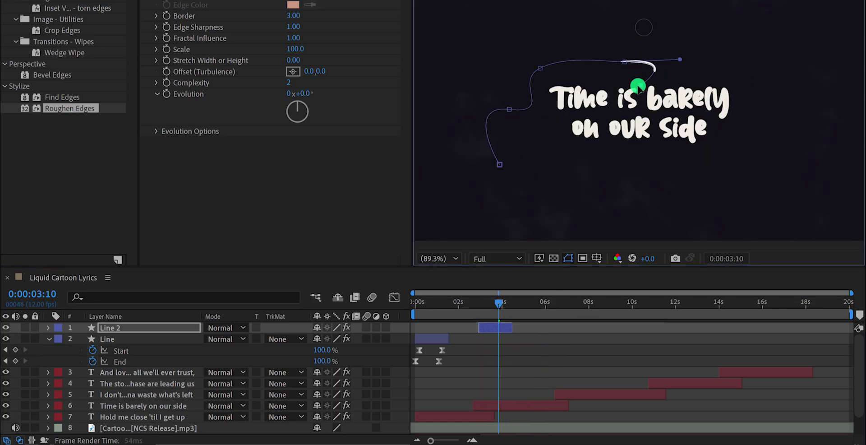
click(524, 348)
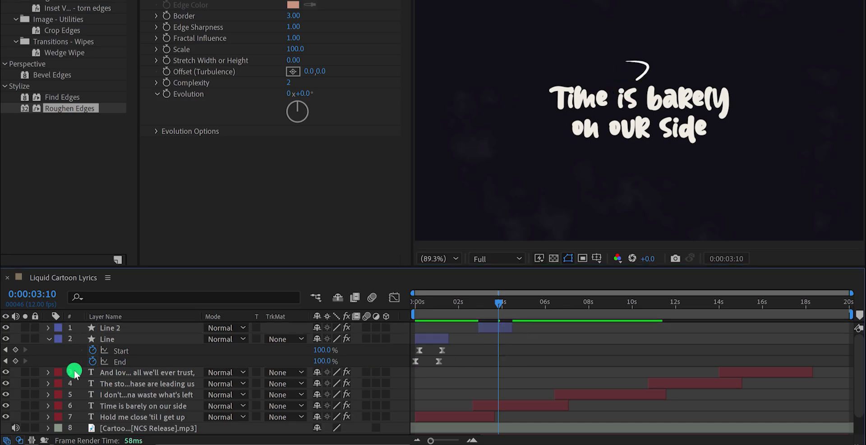
click(48, 340)
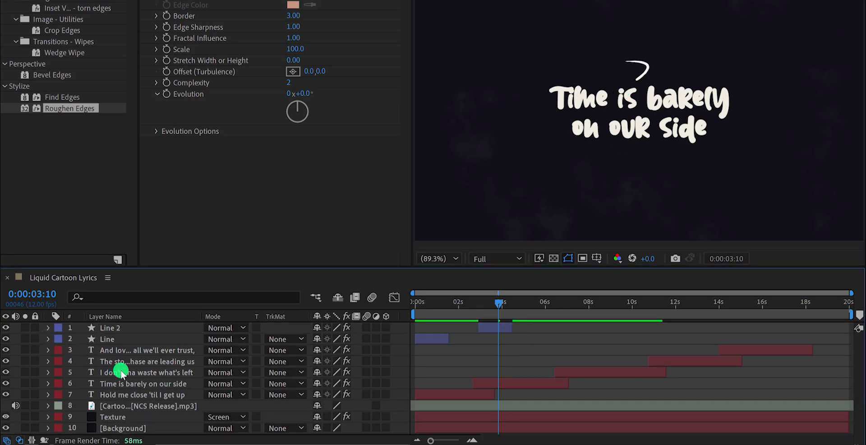
At 0:00:01:05, recolor the words "'til I get up" in the first lyric to golden yellow F8BC1B.
click(149, 395)
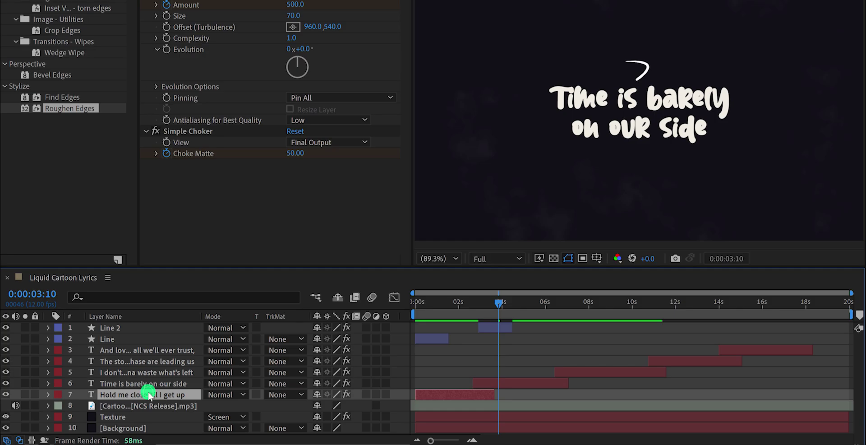
click(462, 304)
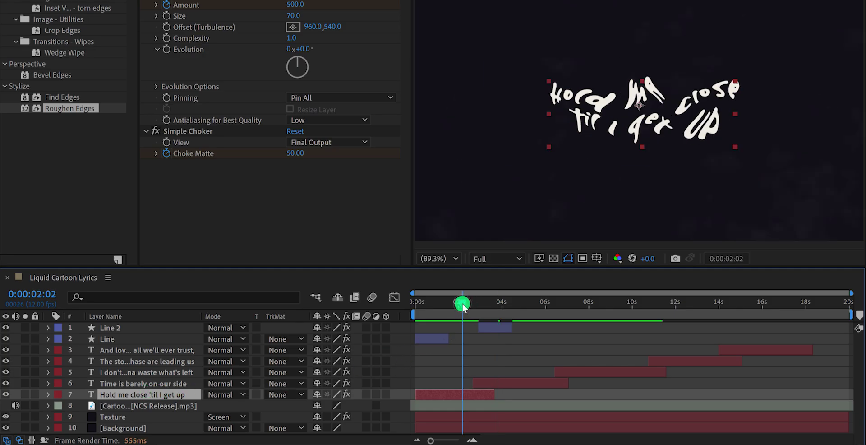
click(445, 304)
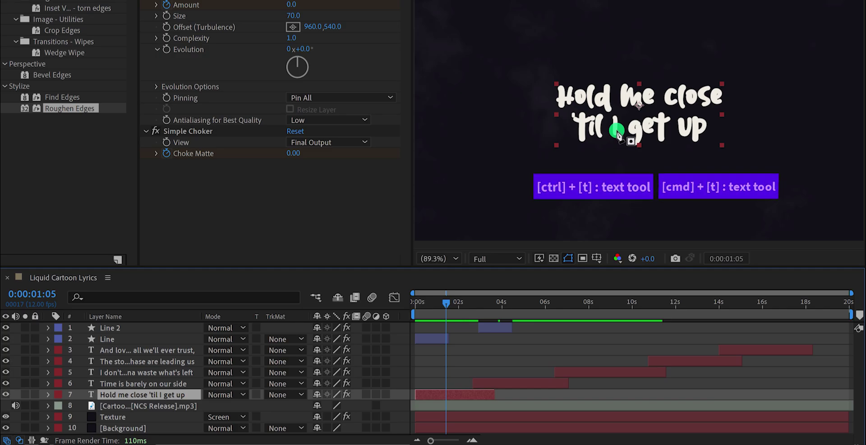
key(ctrl+t)
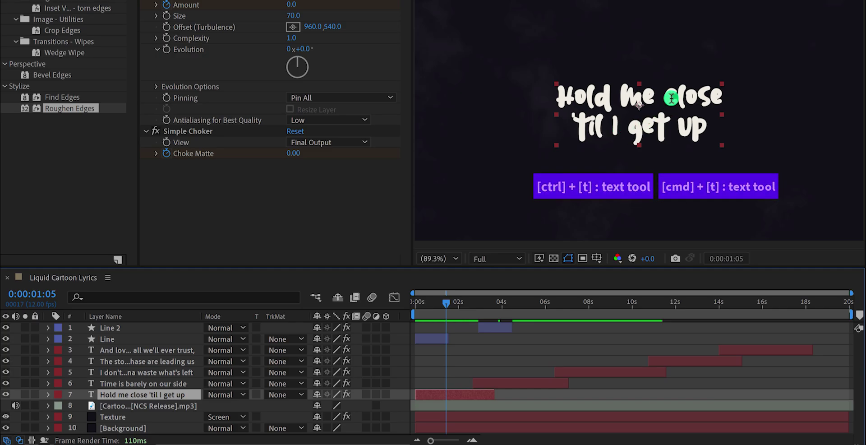
triple_click(584, 123)
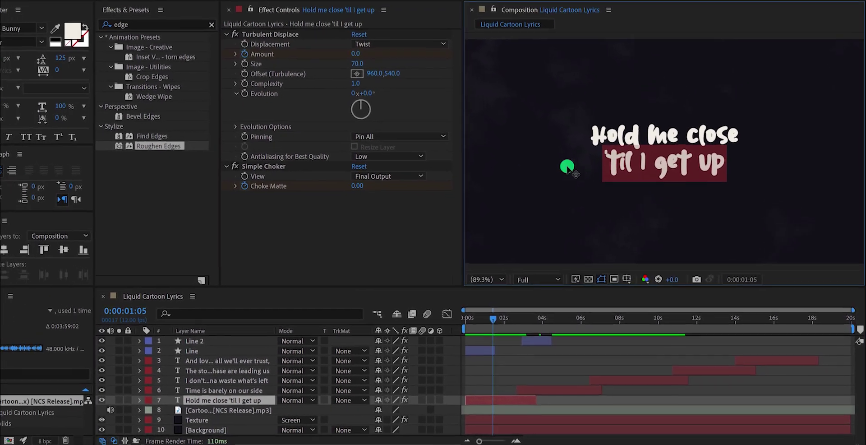
click(72, 31)
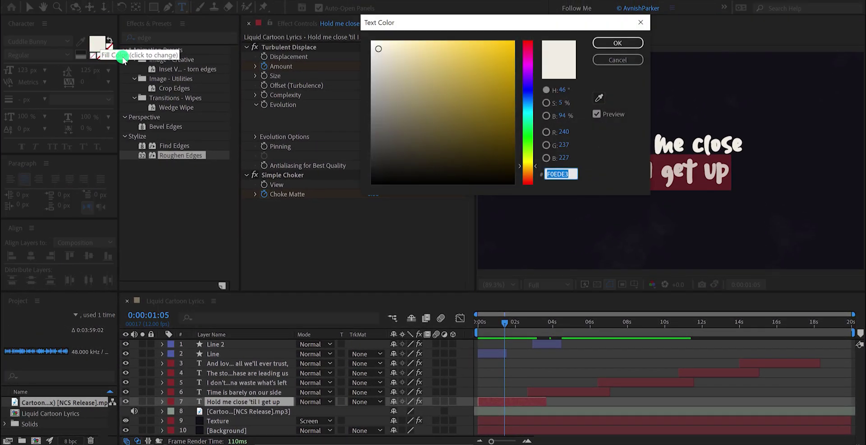
drag(537, 75, 528, 58)
click(499, 44)
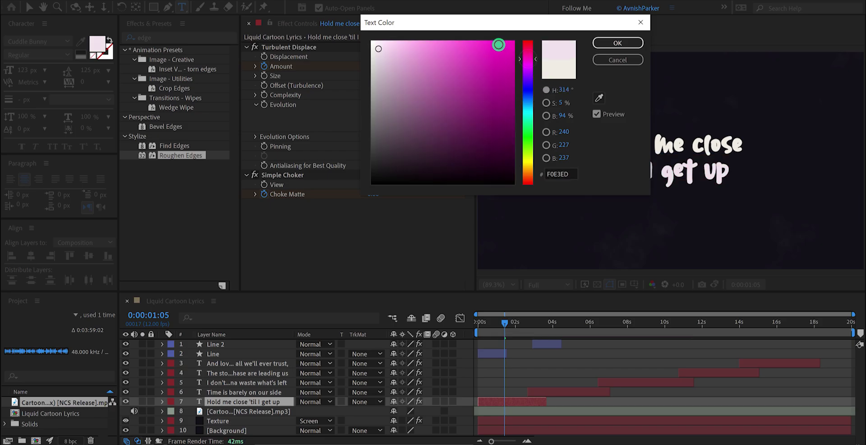
drag(505, 26, 428, 33)
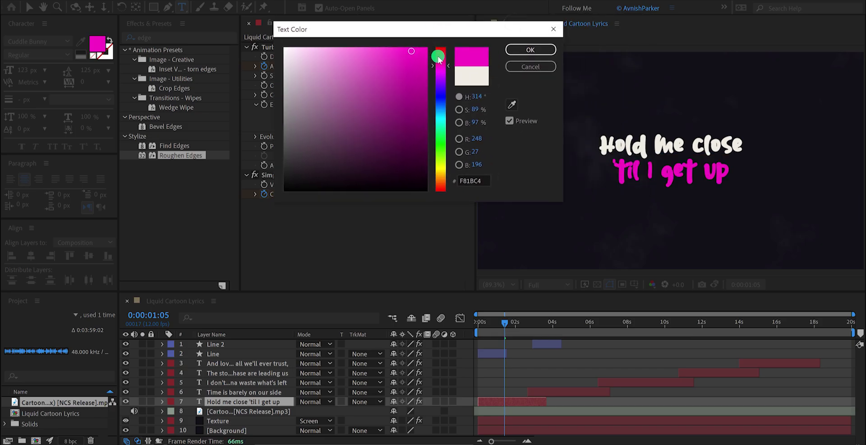
click(442, 167)
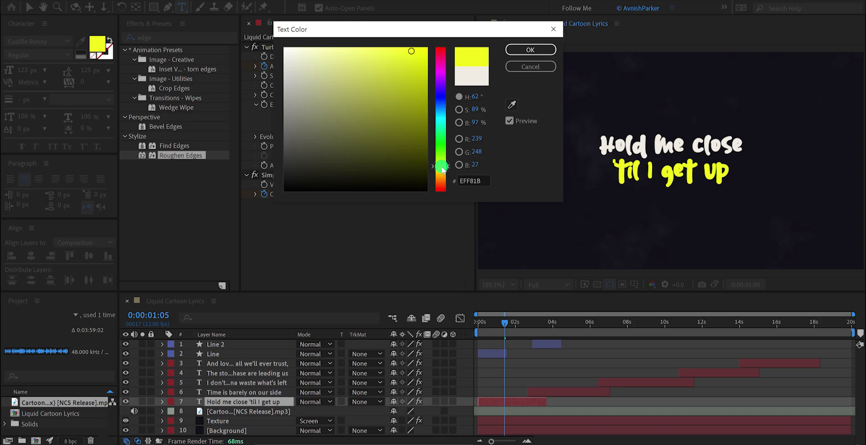
drag(443, 173, 443, 174)
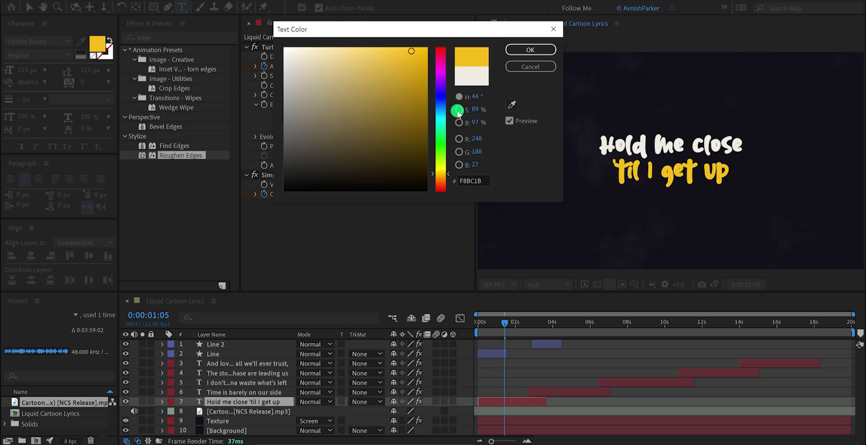
click(518, 51)
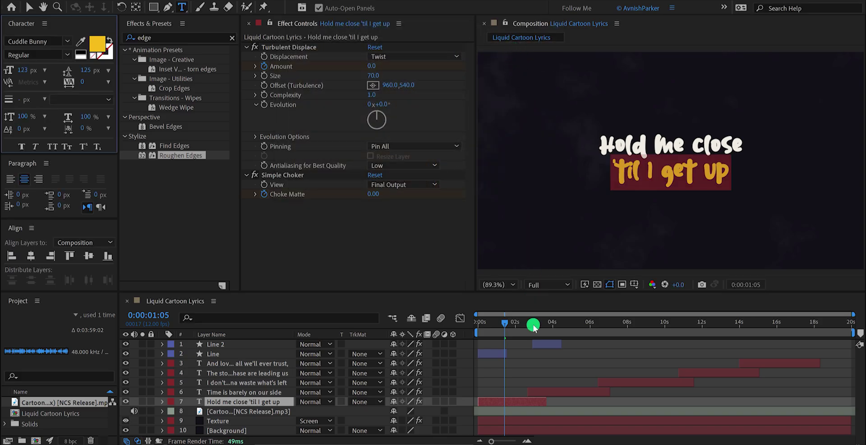
At 0:00:04:03, recolor the word "Time" in the second lyric to green 04EFB1.
drag(543, 326, 558, 323)
double_click(619, 147)
click(97, 44)
click(442, 138)
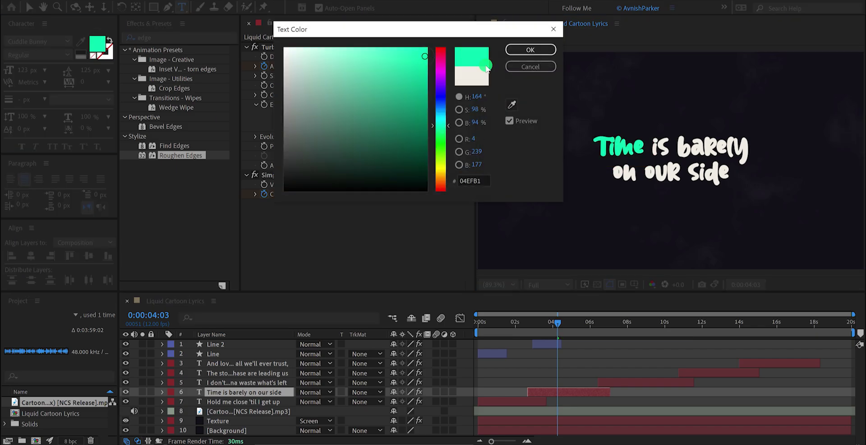
click(518, 50)
Recolor the words "our side" in the second lyric to bright cyan.
drag(644, 172, 729, 175)
click(97, 44)
click(442, 100)
click(518, 50)
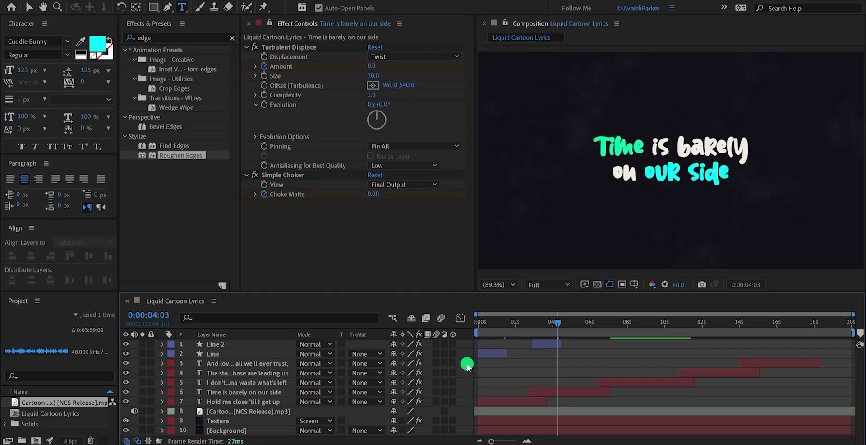
Create a 1920 x 1080 solid layer named Noise with the gray color 9C9C9C.
right_click(467, 366)
mouse_move(505, 252)
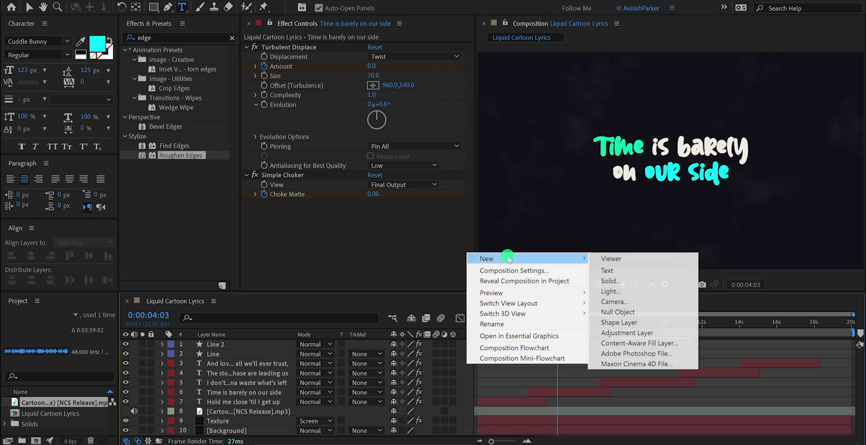
click(610, 280)
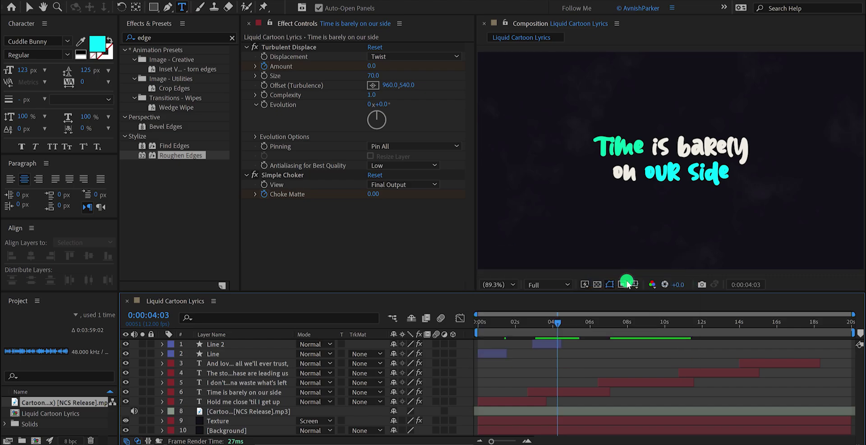
text(Noise)
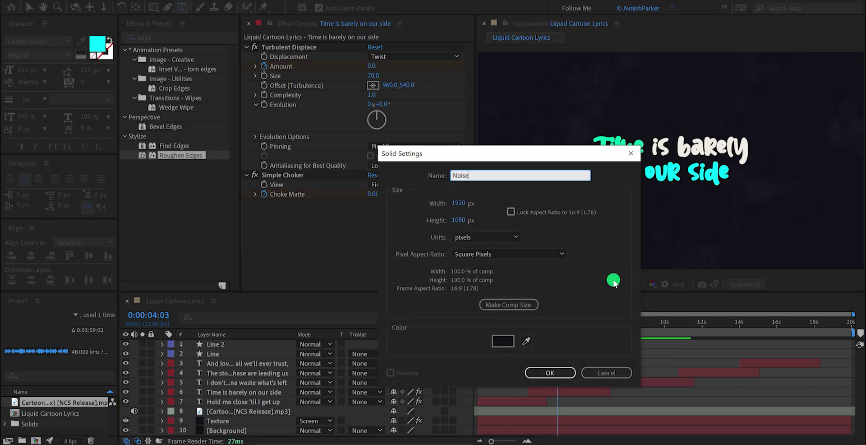
click(502, 341)
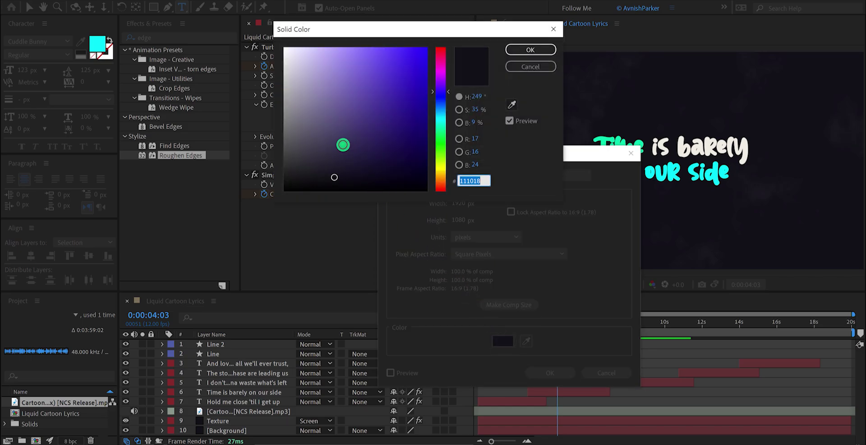
drag(343, 145, 276, 103)
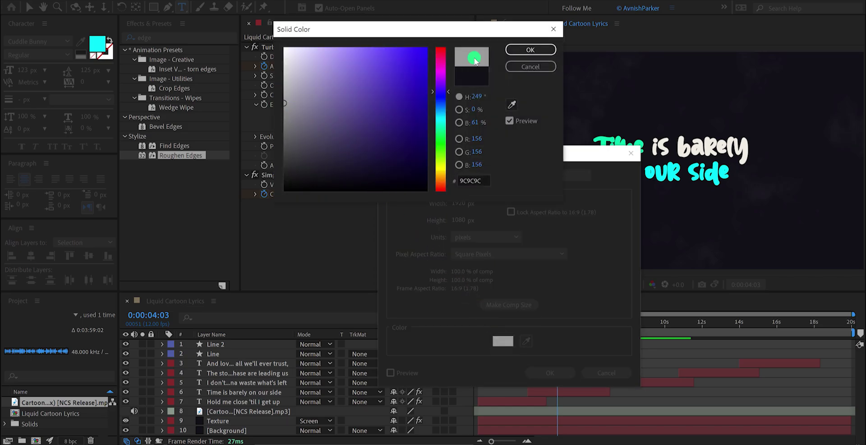
click(531, 50)
click(549, 373)
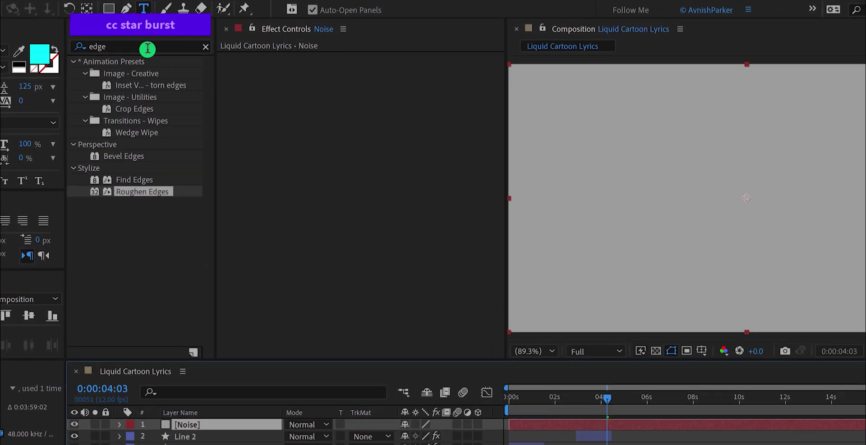
Search the effects for "star" and apply CC Star Burst to the Noise layer.
double_click(148, 48)
text(sta)
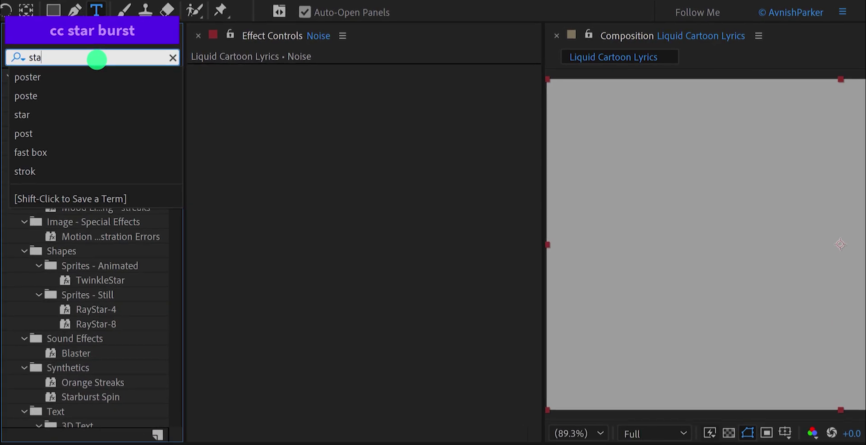
text(r)
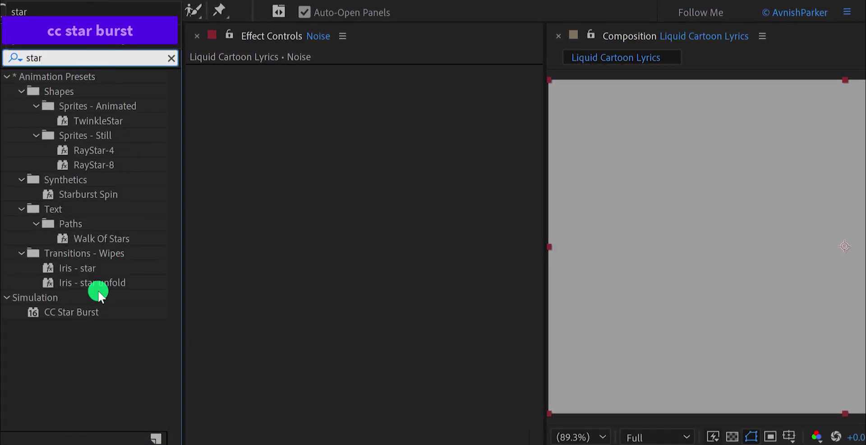
drag(81, 311, 263, 250)
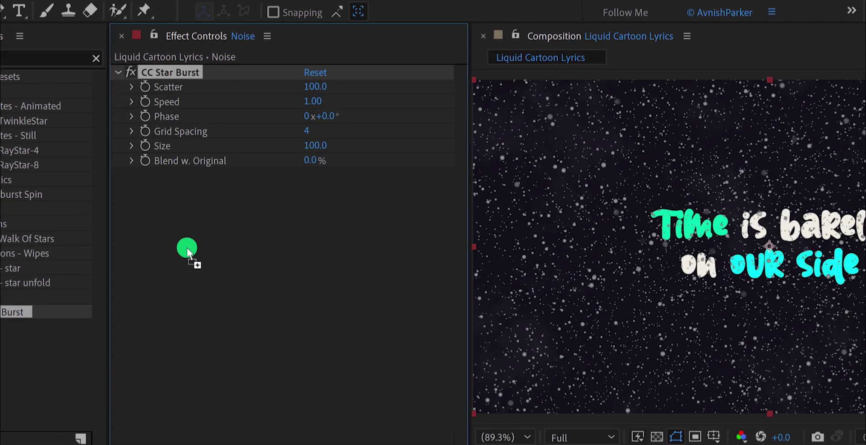
Set CC Star Burst's Scatter to 500, Grid Spacing to 10 and Size to 50.
click(325, 86)
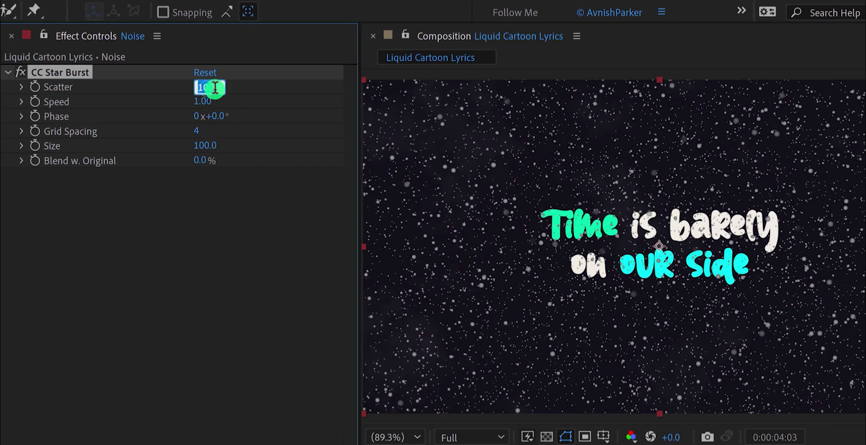
key(Return)
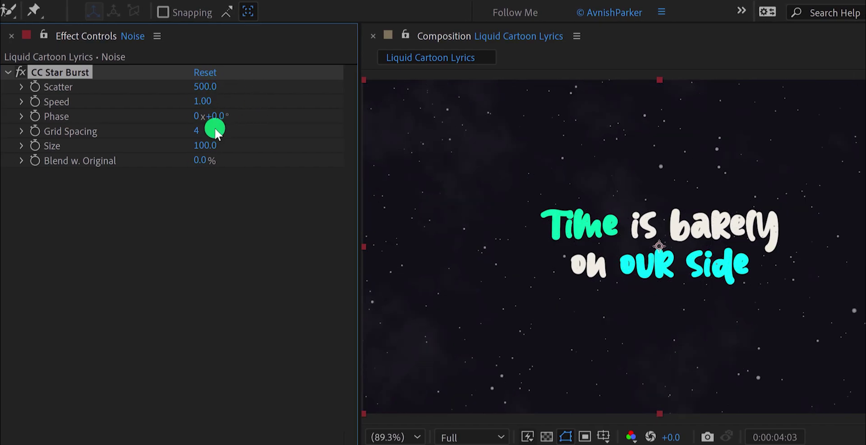
click(195, 131)
text(10)
key(Return)
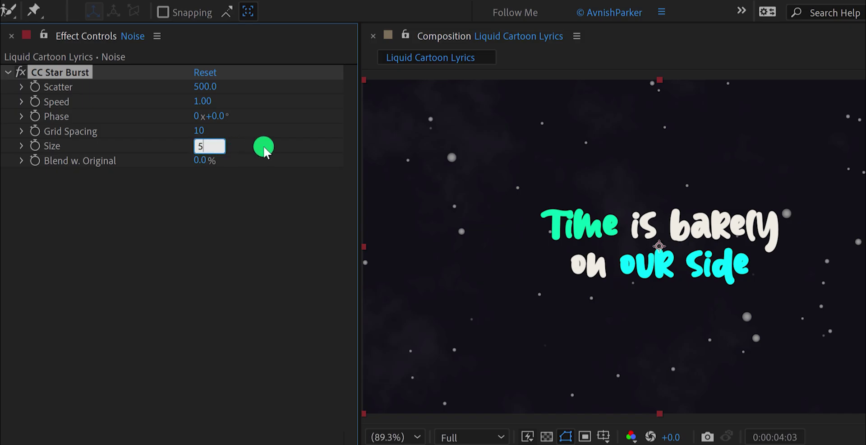
key(Return)
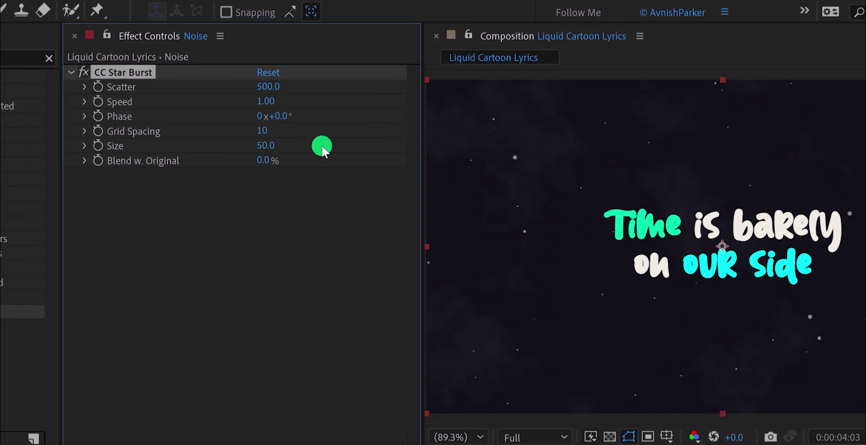
Search the effects for "displ" and apply Turbulent Displace to the Noise layer below CC Star Burst.
double_click(14, 57)
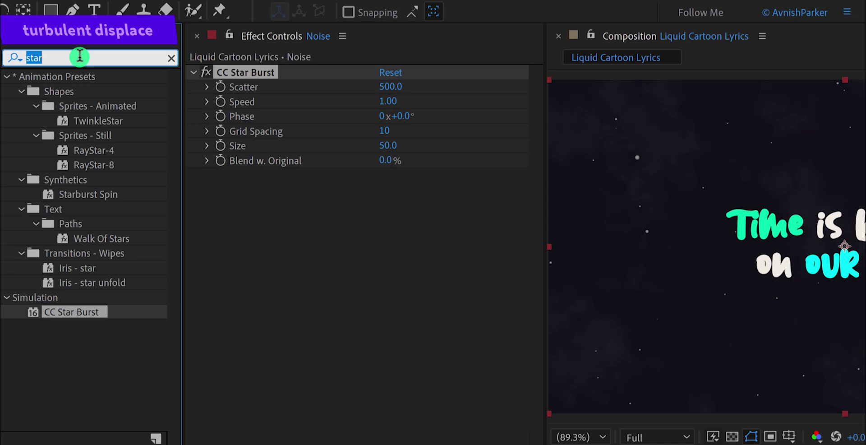
text(displ)
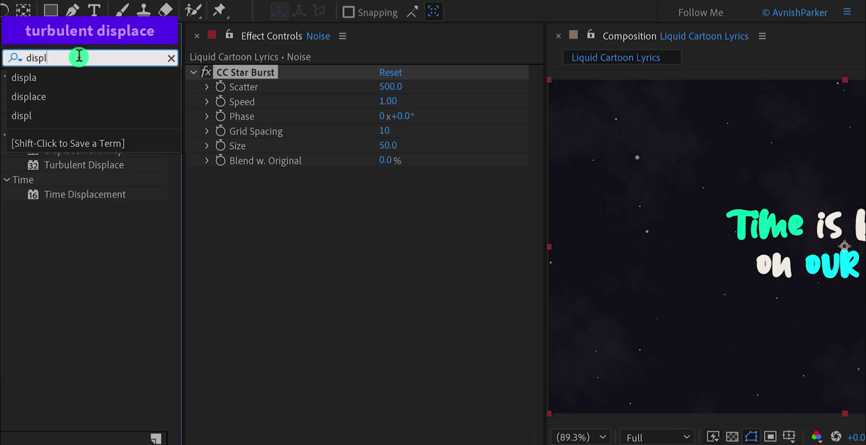
click(91, 164)
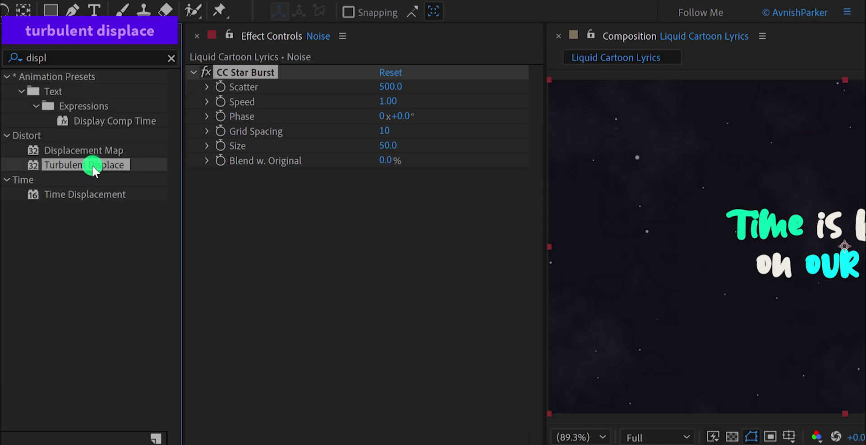
click(84, 166)
drag(74, 172, 246, 230)
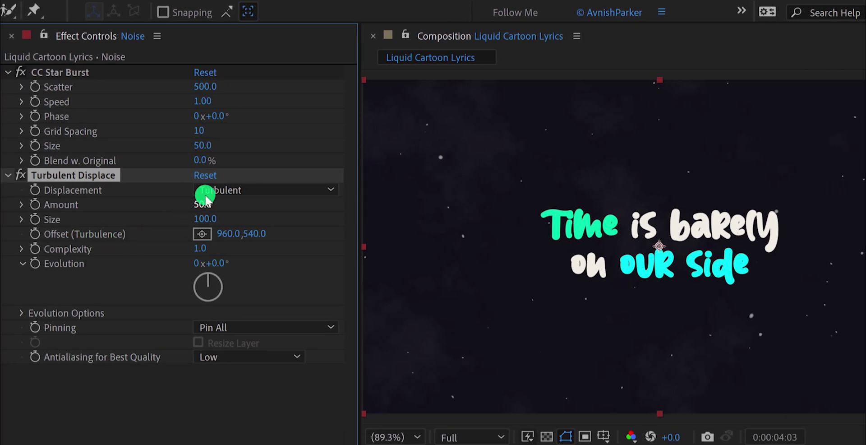
Set Turbulent Displace's Displacement type to Twist and its Amount to 456 on the Noise layer.
click(206, 190)
click(235, 233)
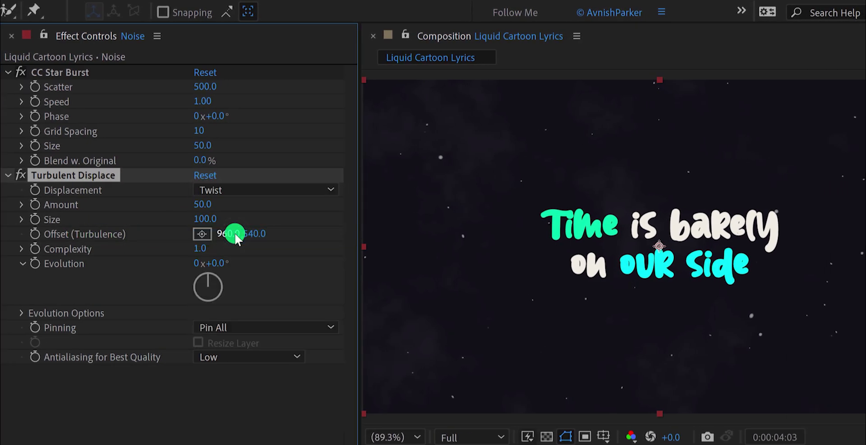
mouse_move(202, 204)
mouse_down()
mouse_move(244, 203)
mouse_move(231, 212)
mouse_up()
click(259, 222)
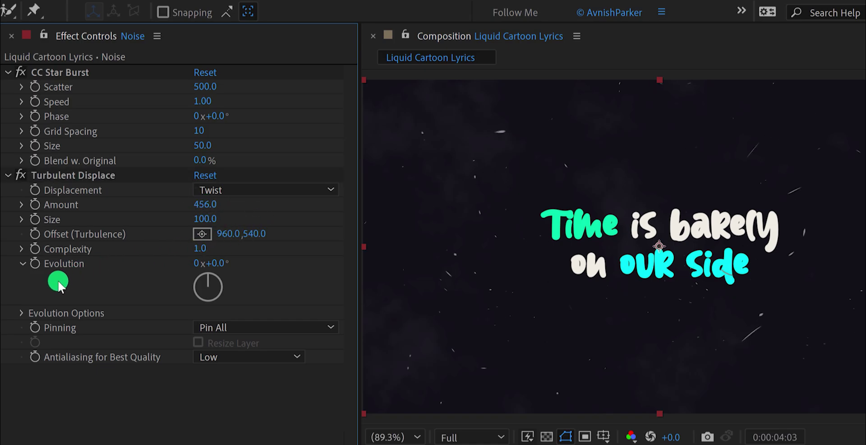
Add the expression random(10) to the Random Seed in Turbulent Displace's Evolution Options.
click(23, 313)
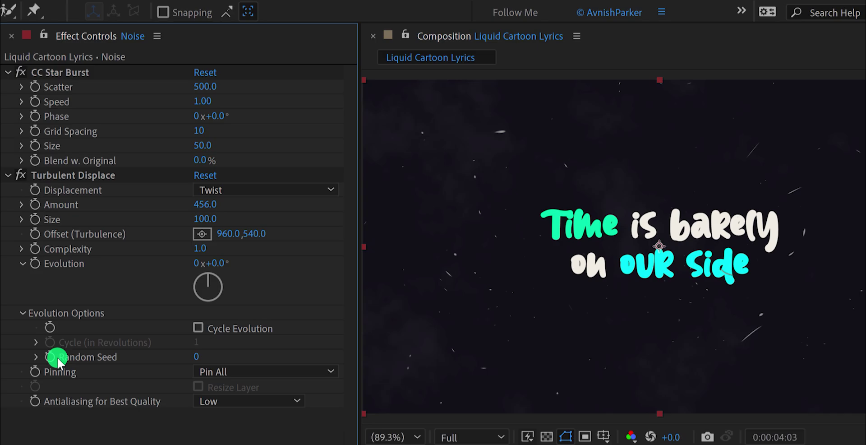
key(alt)
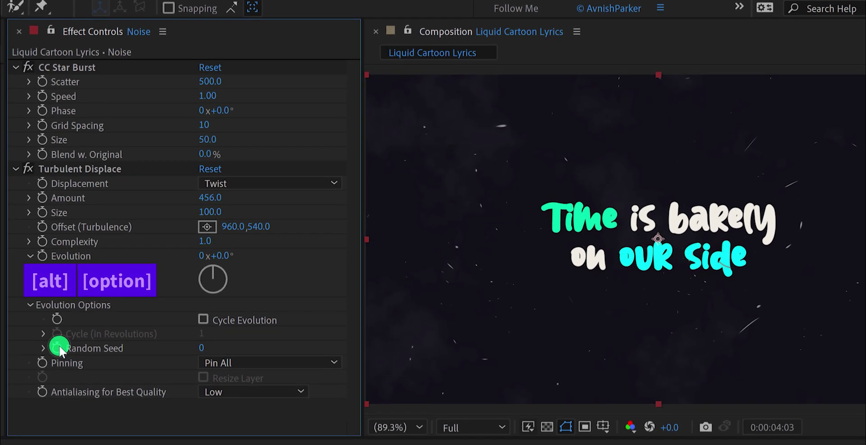
alt+click(57, 348)
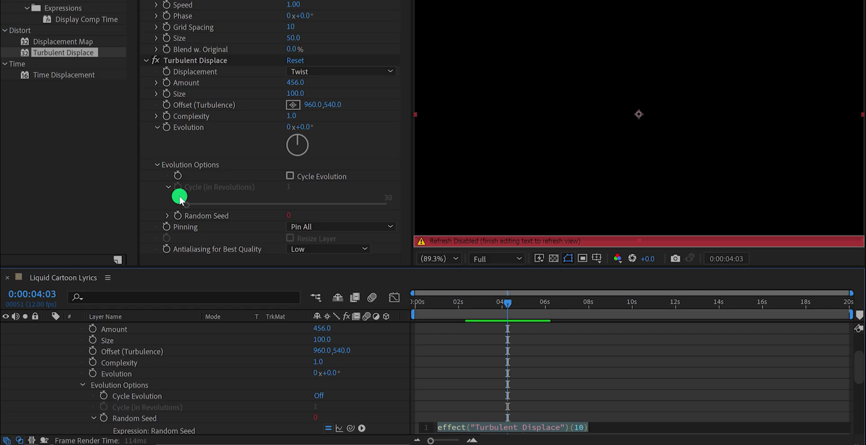
text(rand)
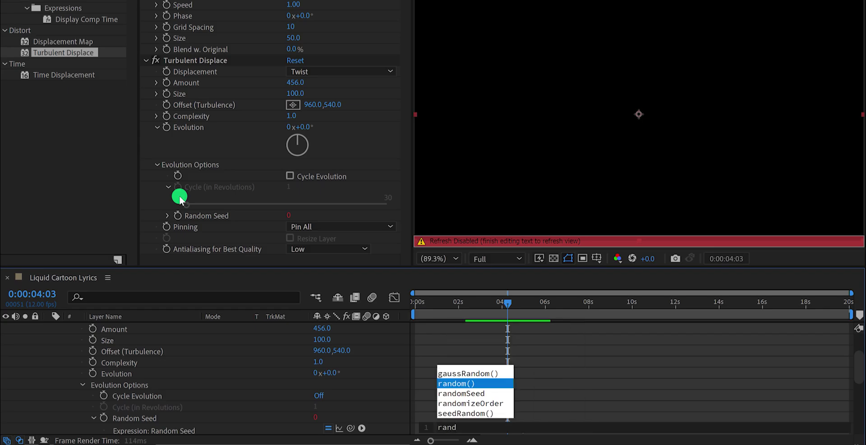
text(om(10)
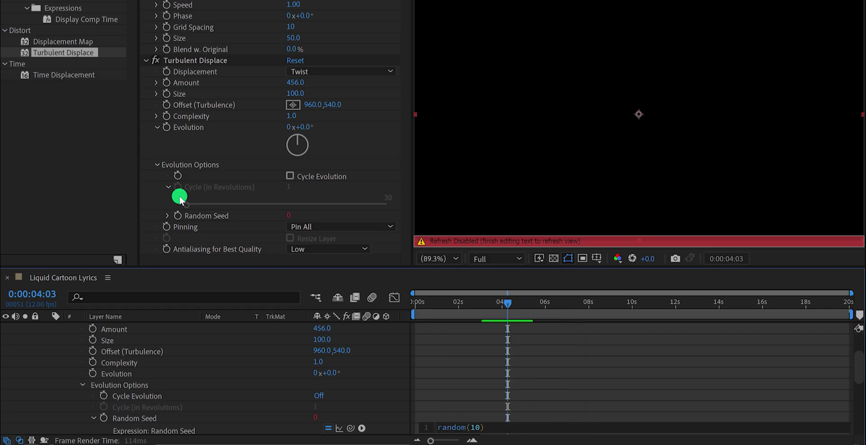
click(457, 379)
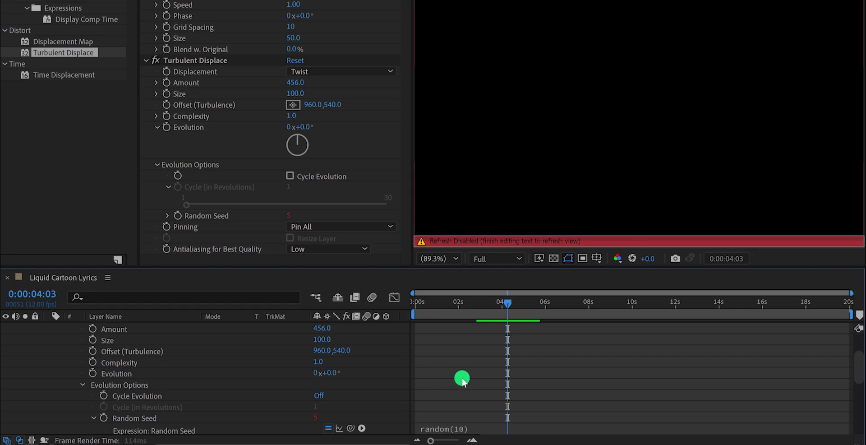
Scrub the timeline to 0:00:05:04 to check the particles and collapse all expanded layer properties.
drag(457, 304, 531, 308)
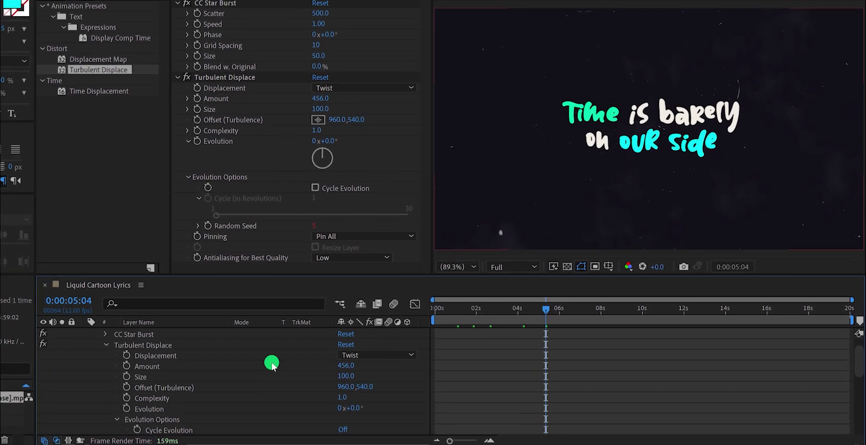
key(u)
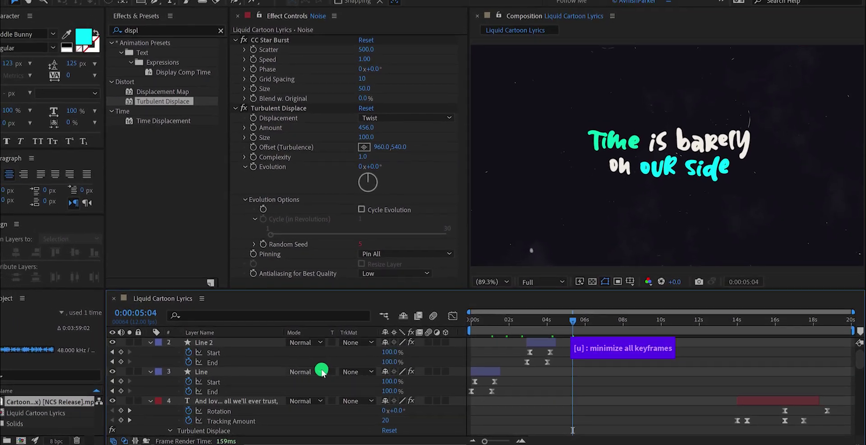
key(u)
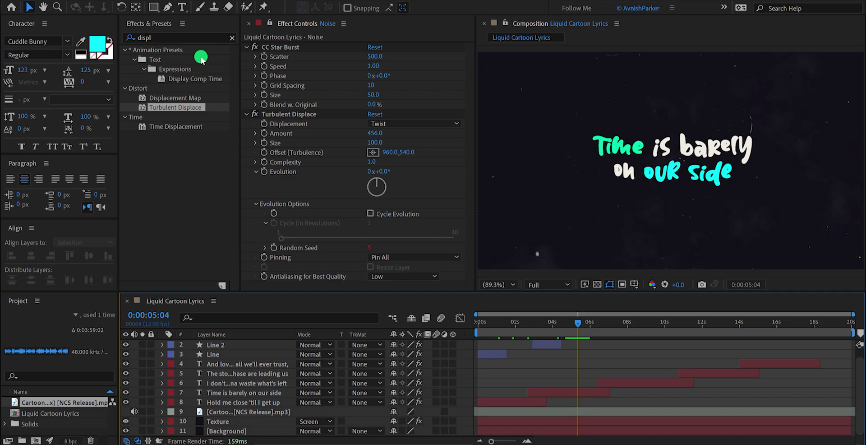
Search the effects for "poster", apply Posterize Time to the Noise layer and set its Frame Rate to 3.
click(189, 36)
text(p)
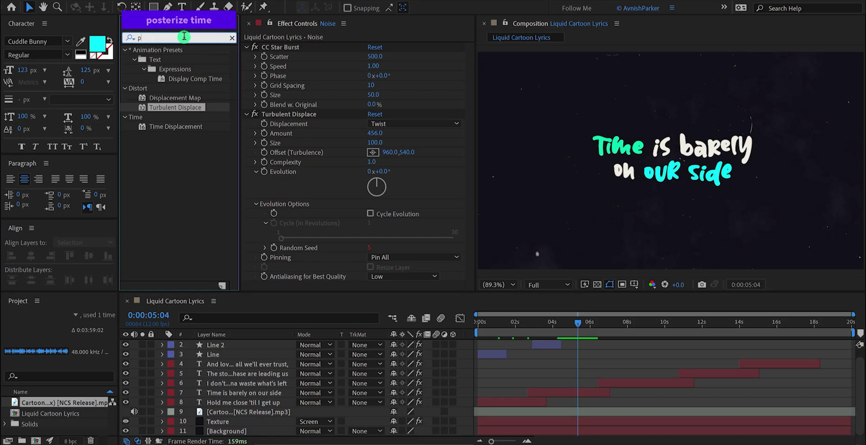
text(oster)
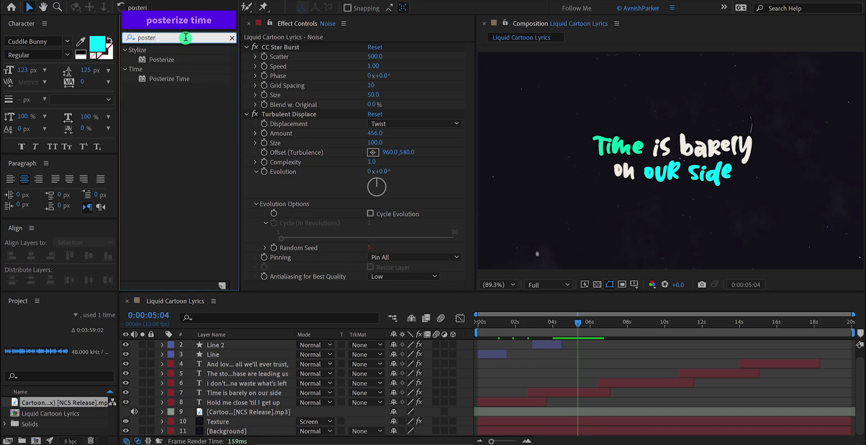
click(165, 79)
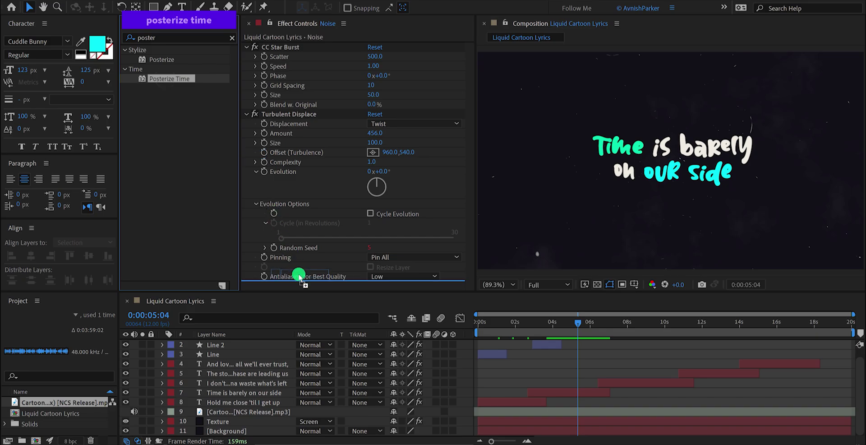
drag(299, 277, 300, 277)
click(380, 285)
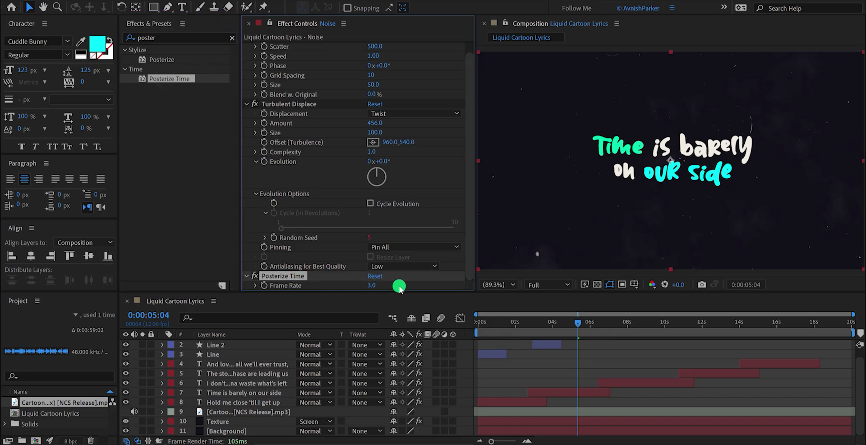
Create a new adjustment layer above all other layers and rename it Shake.
right_click(465, 352)
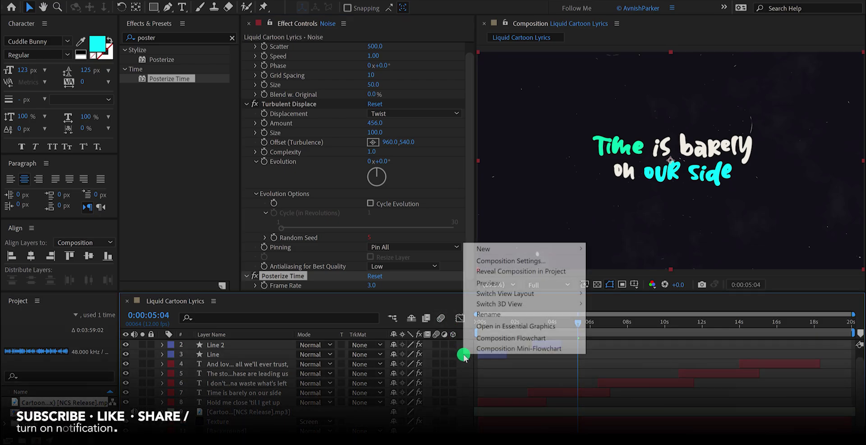
mouse_move(485, 249)
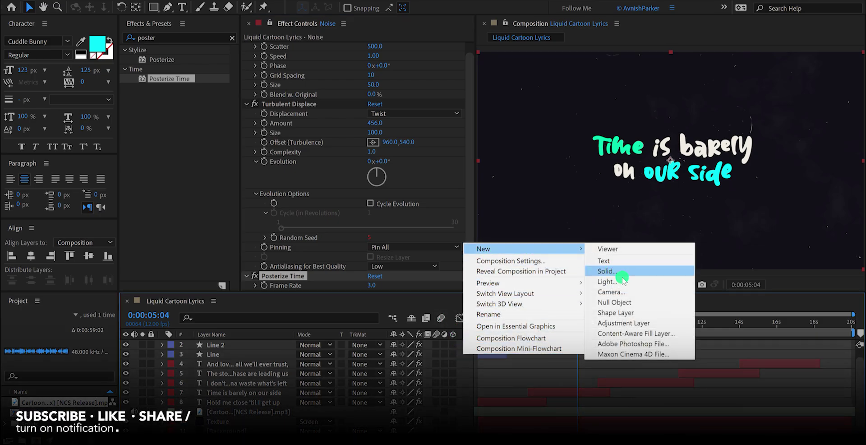
click(638, 322)
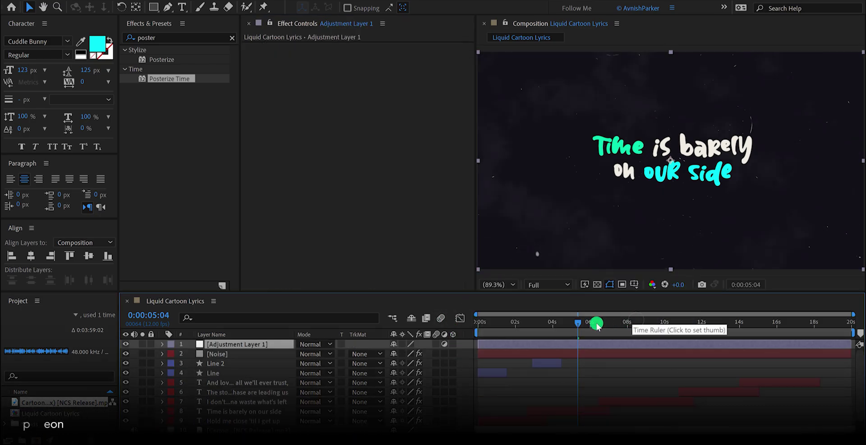
key(Return)
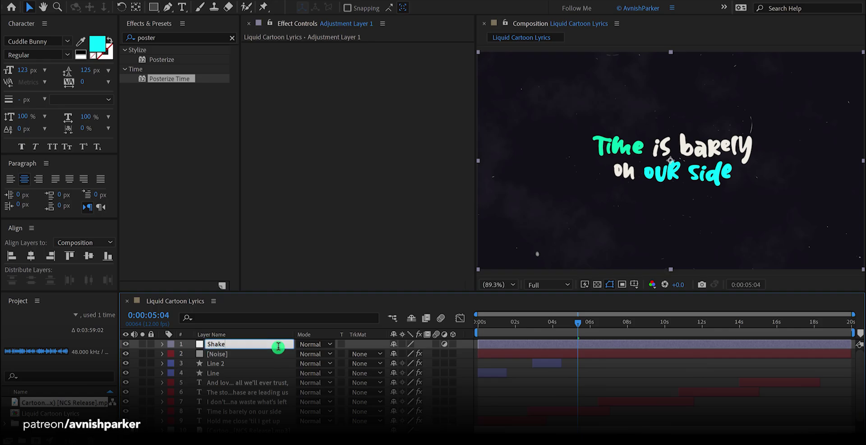
key(Return)
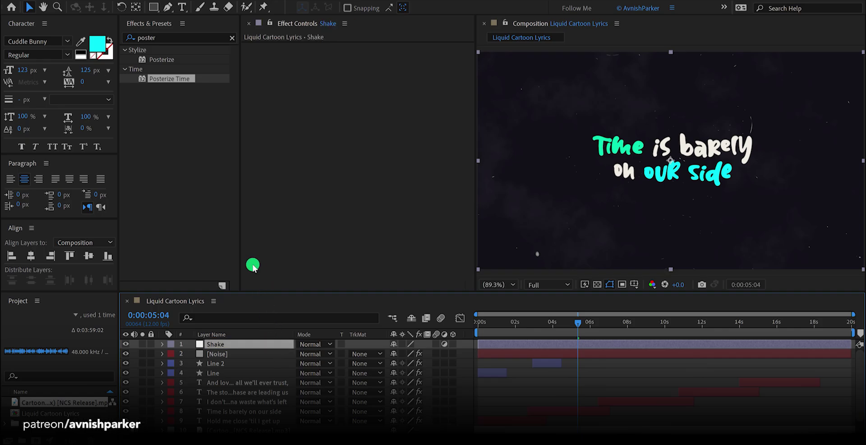
Apply the Wiggle - position preset to the Shake layer with Wiggle Speed 1 and Wiggle Amount 10 pixels.
double_click(171, 37)
text(wi)
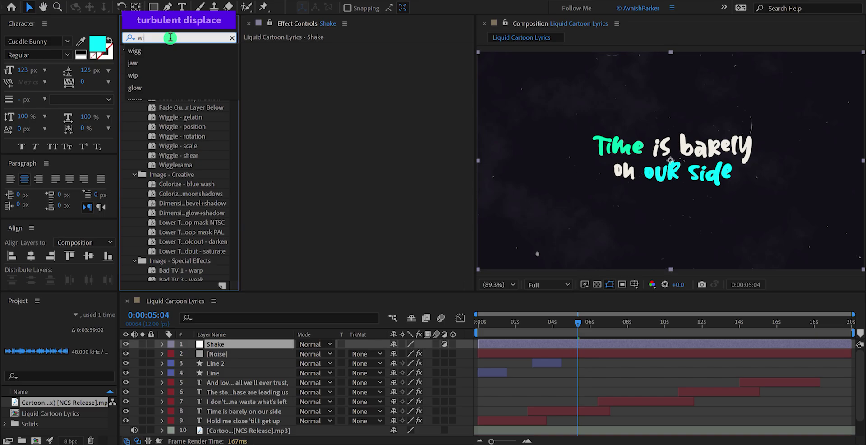
text(ggle)
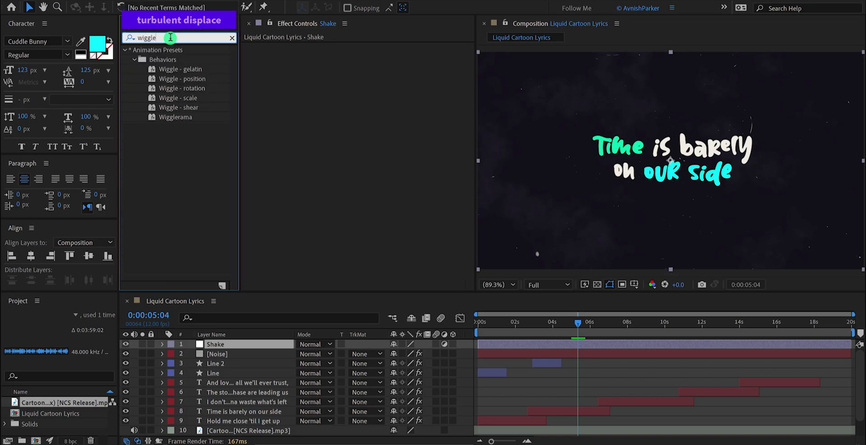
click(182, 79)
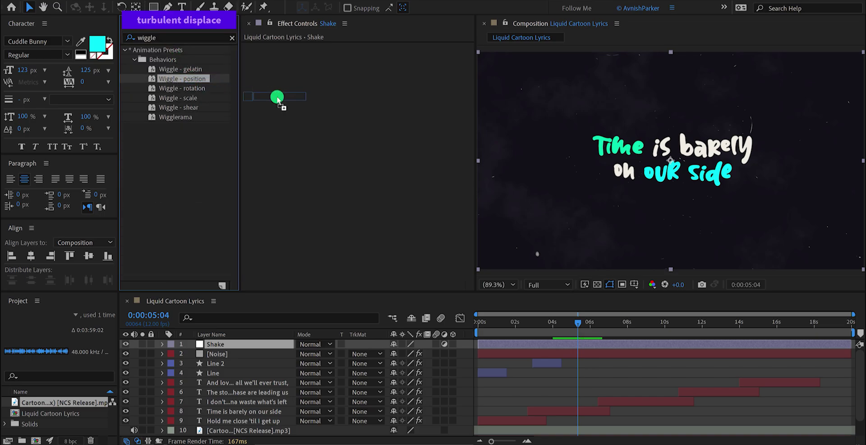
drag(277, 97, 277, 97)
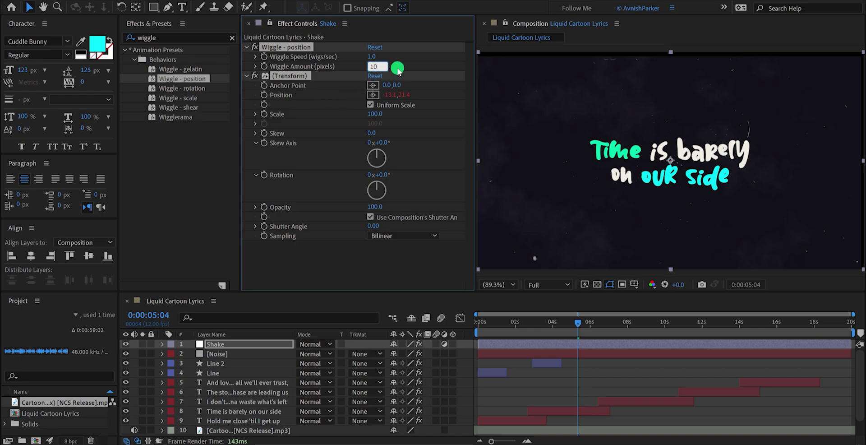
key(Return)
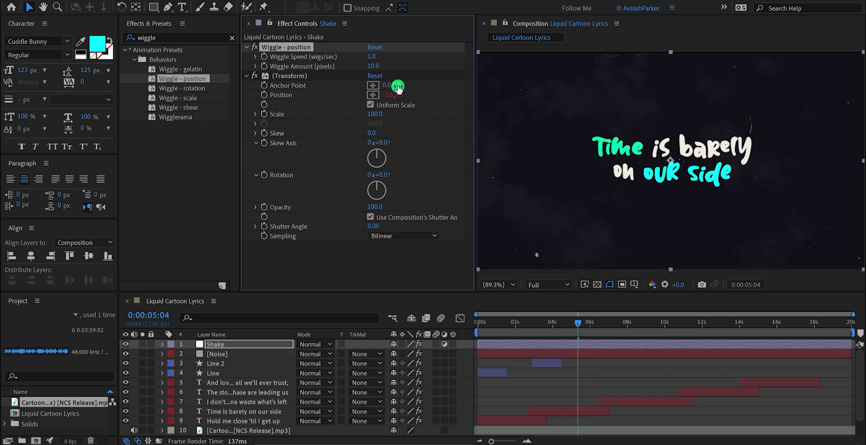
Scale the Background layer to 110%.
scroll(250, 403, down, 2)
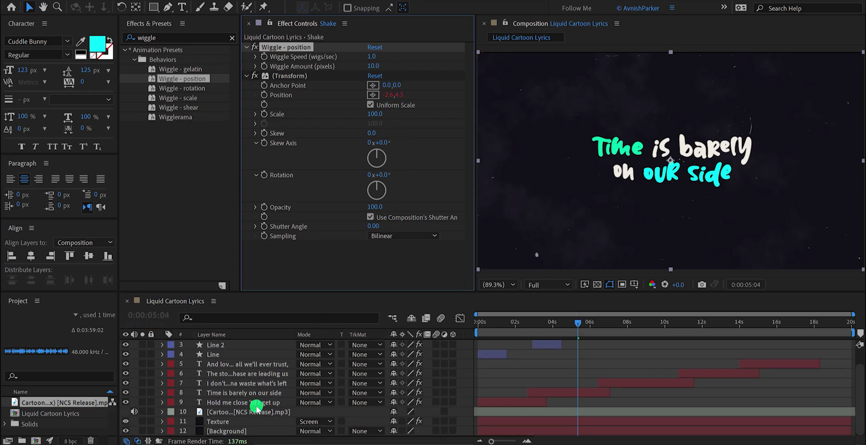
click(252, 431)
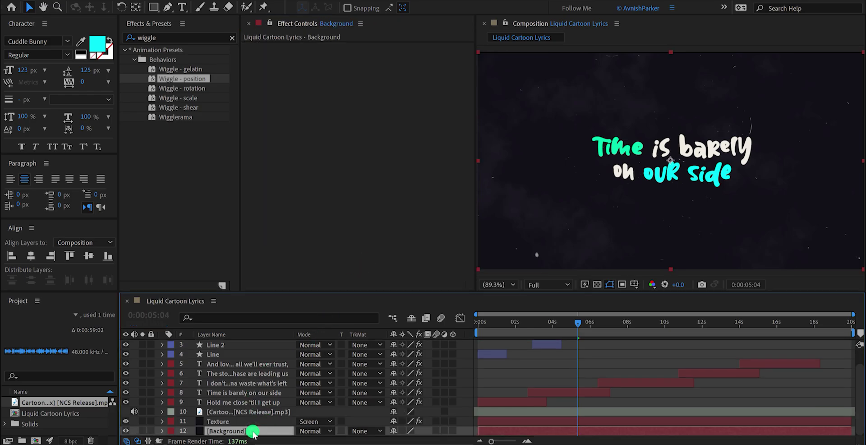
key(s)
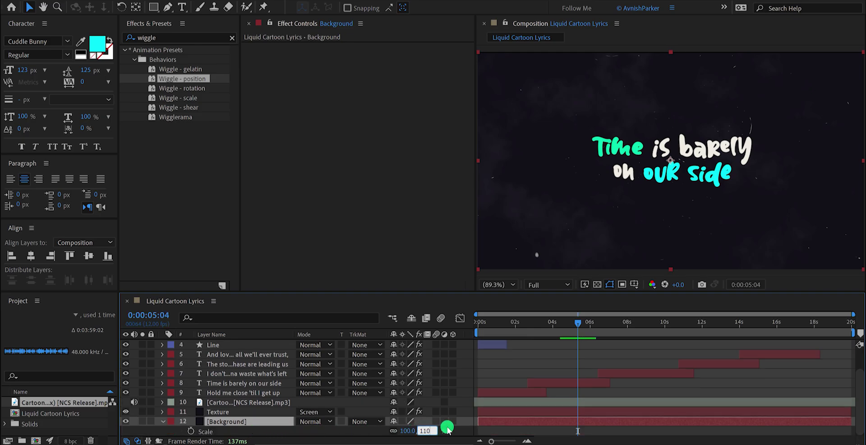
text(110)
key(Return)
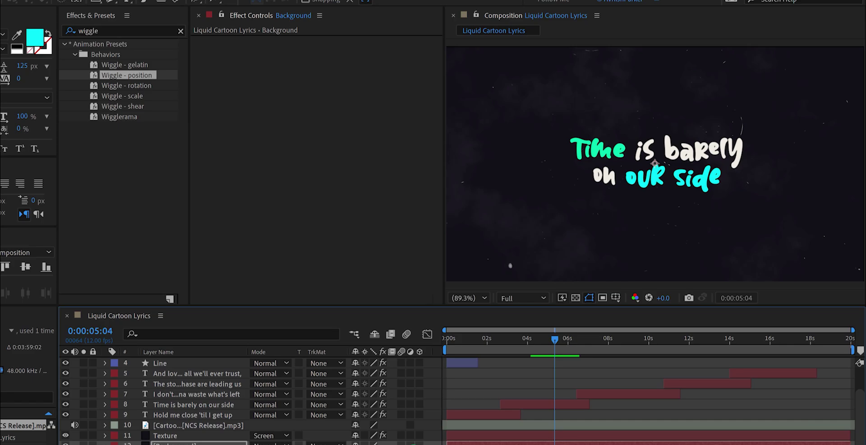